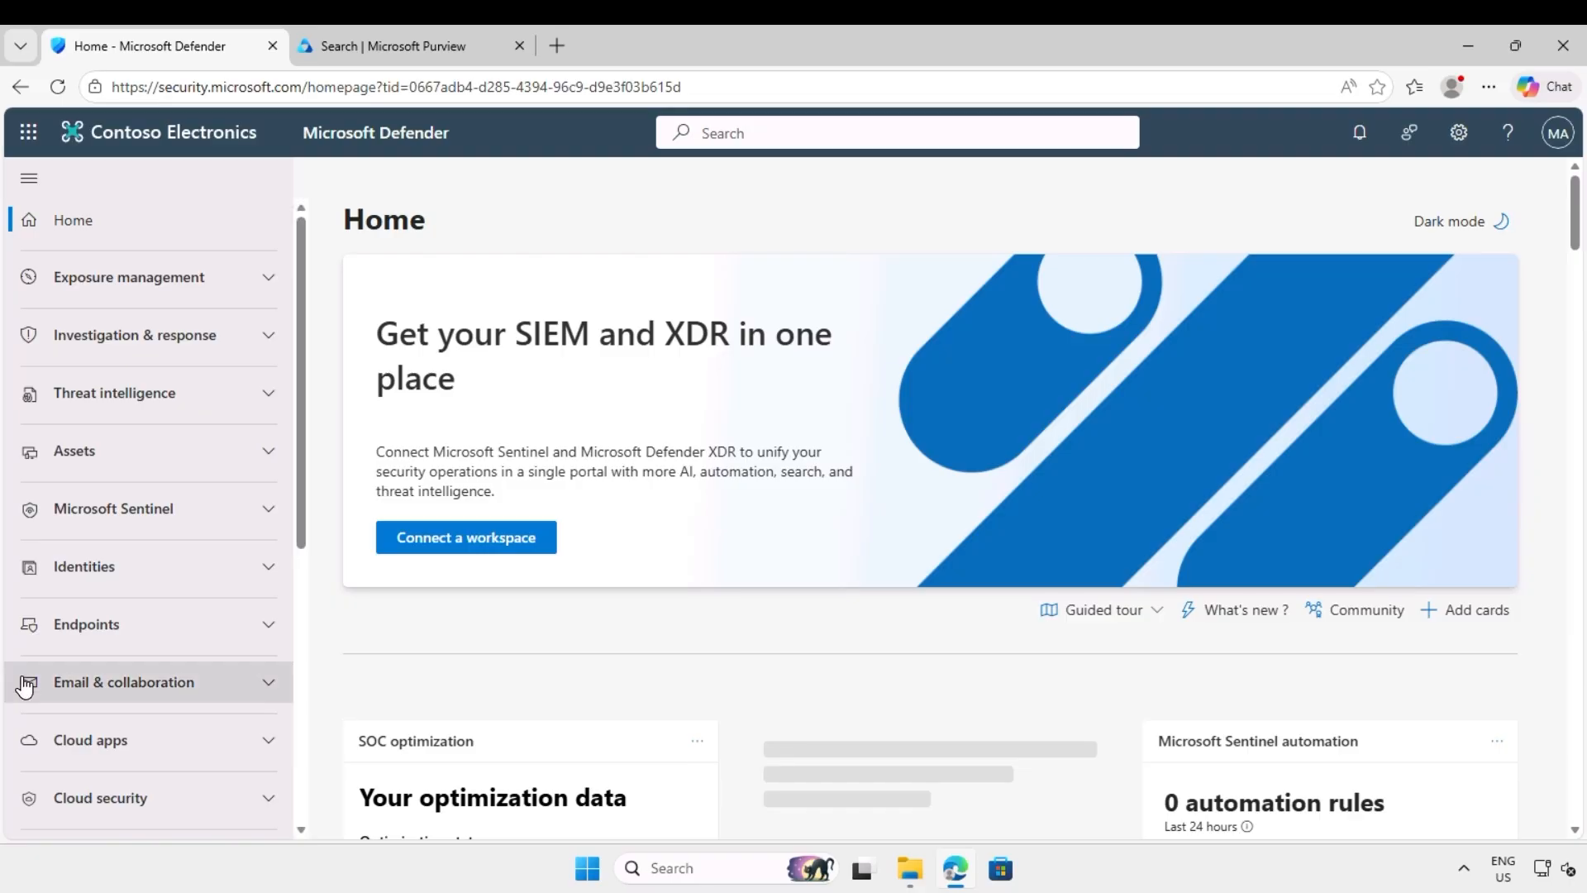
Step: Review the Device discovery setup in the system settings and return to the settings overview
scroll(28, 736, "down", 5)
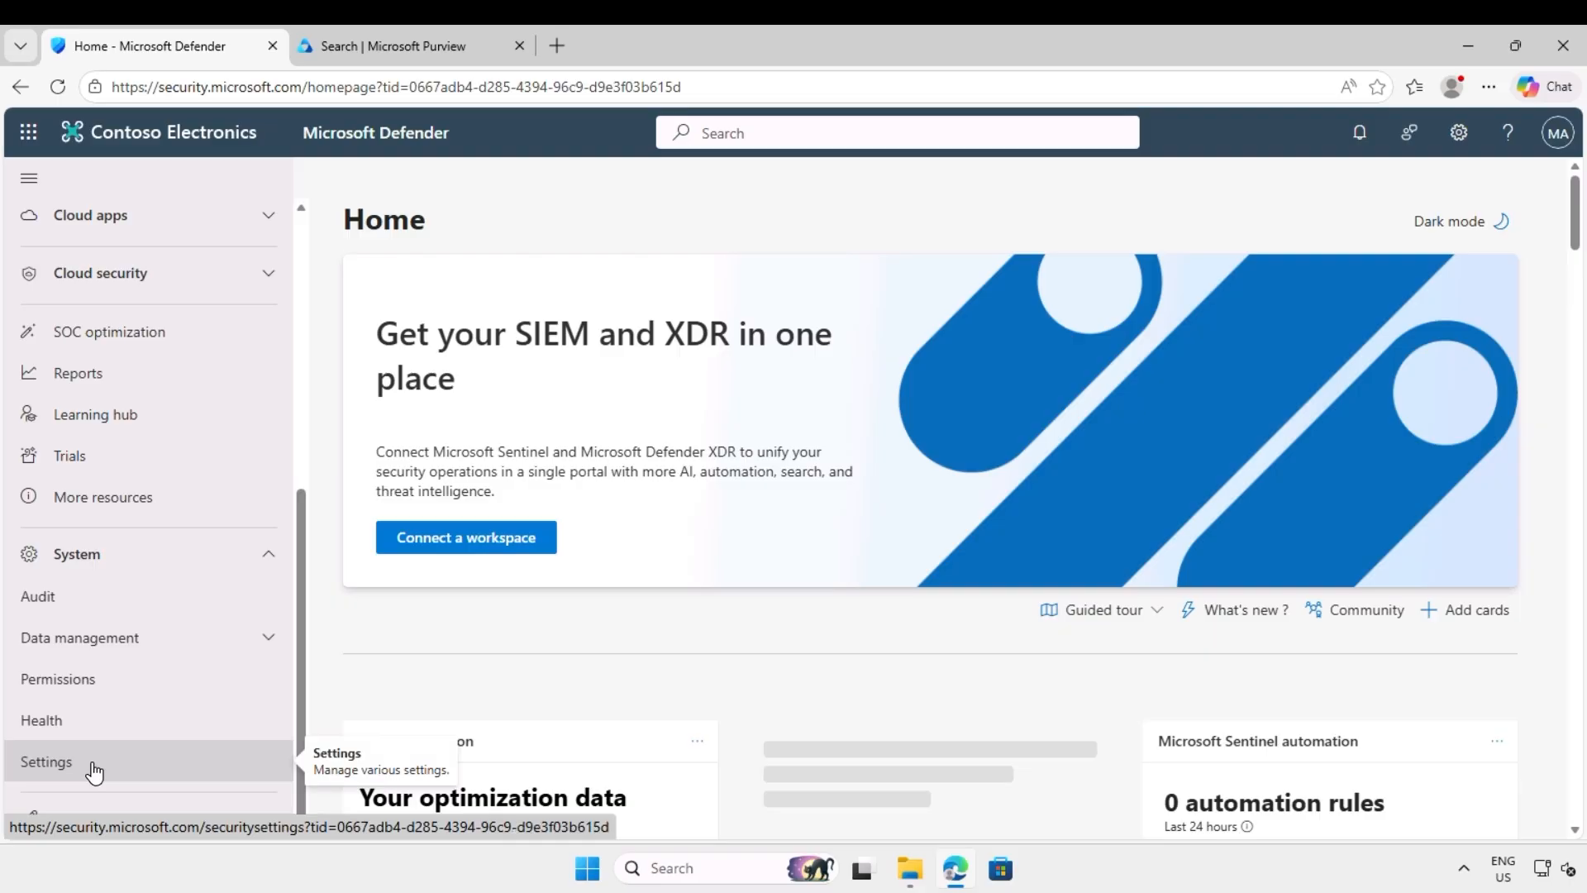
left_click(93, 771)
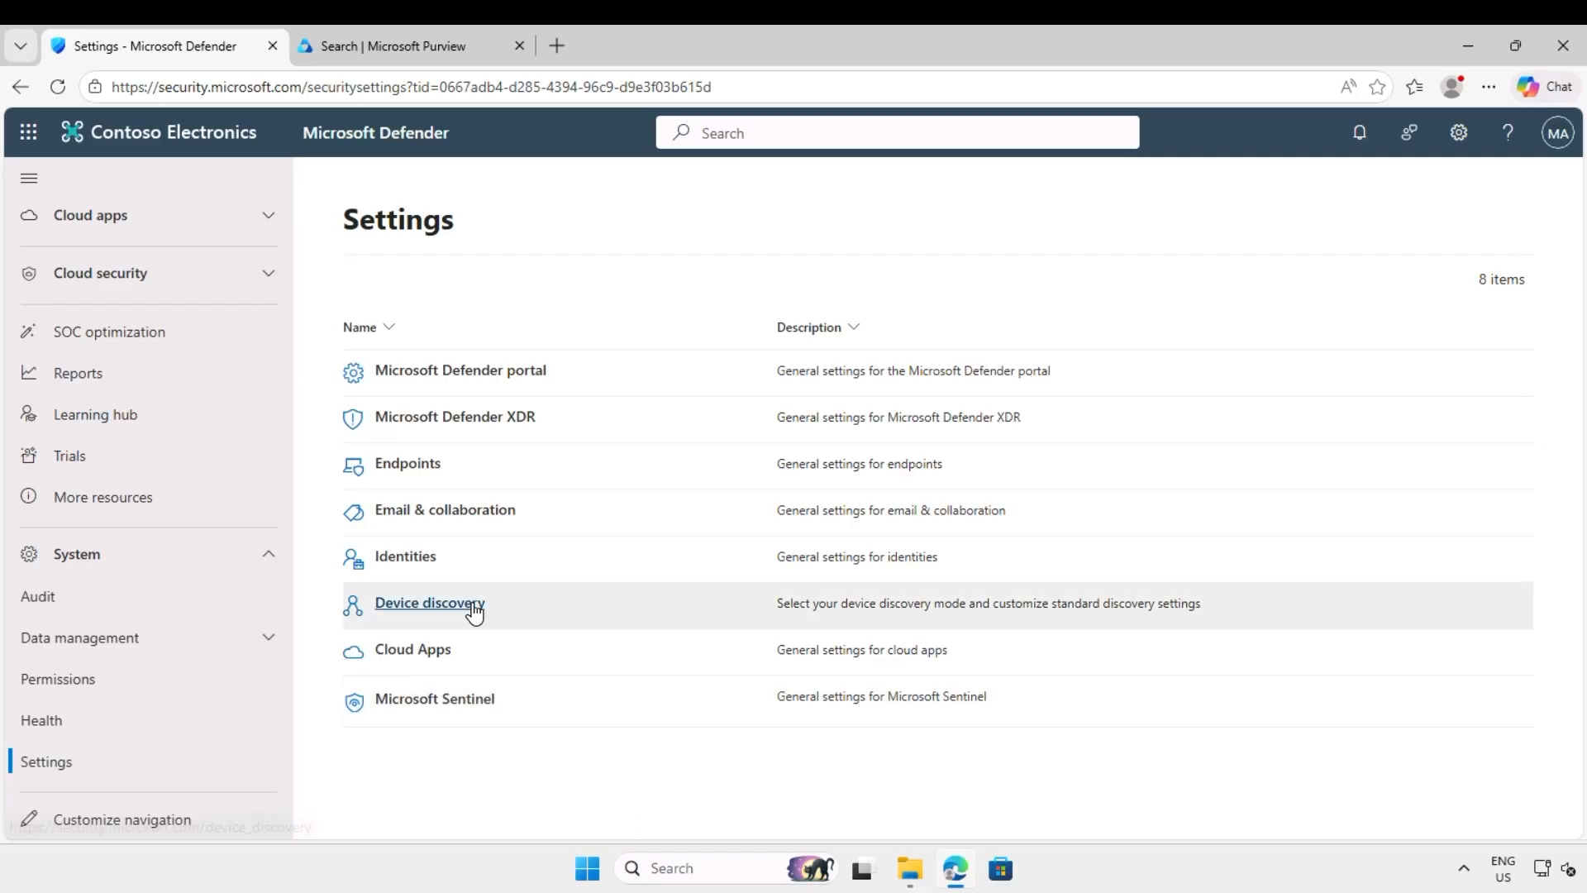
left_click(430, 603)
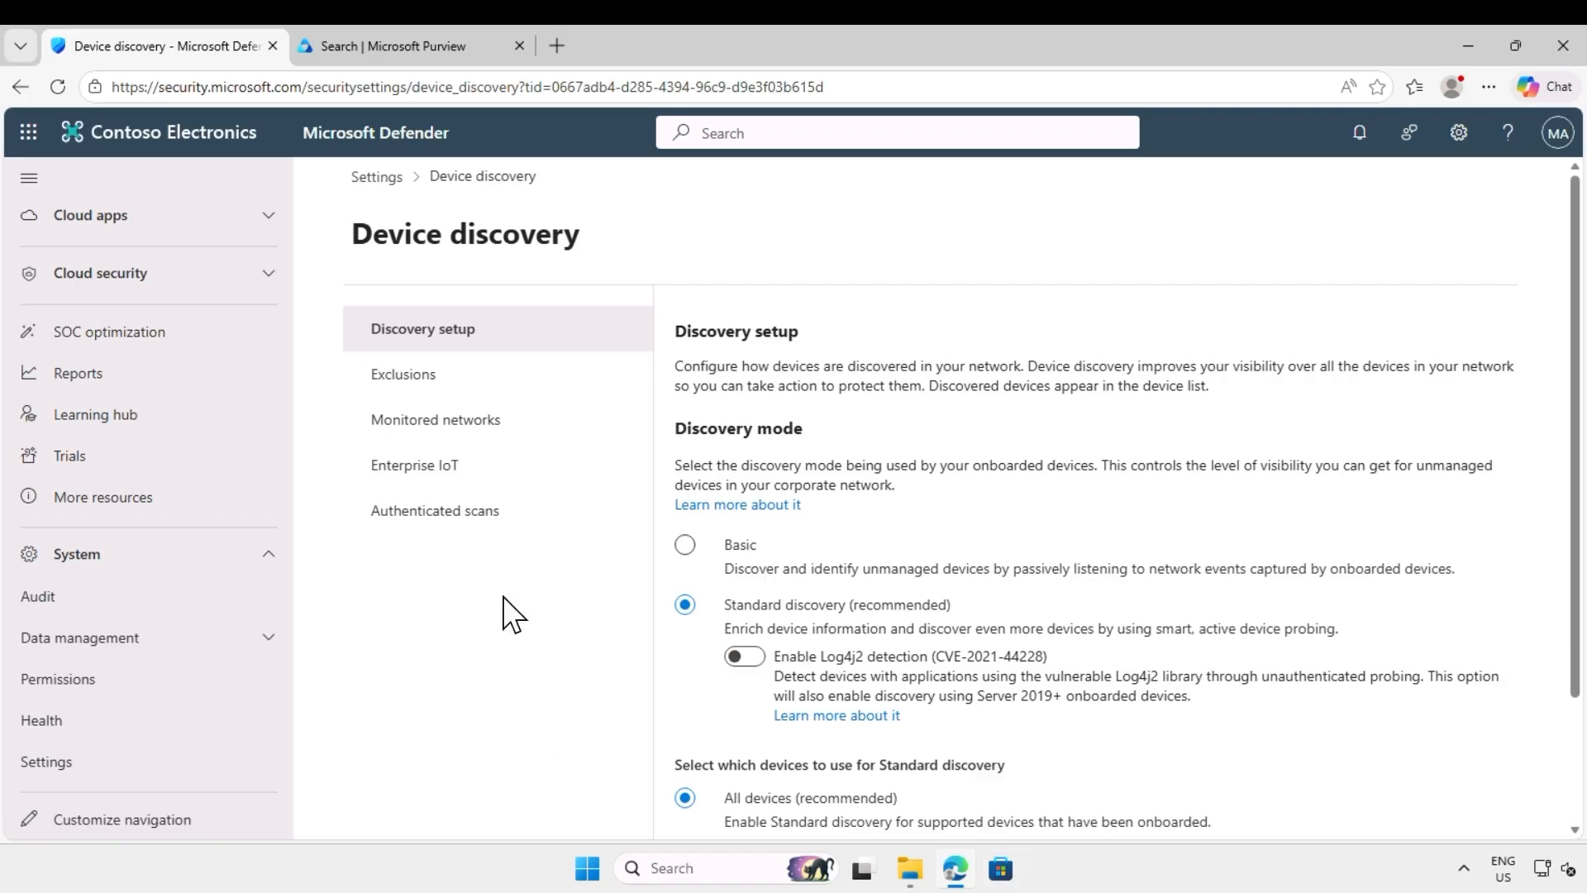
left_click(382, 184)
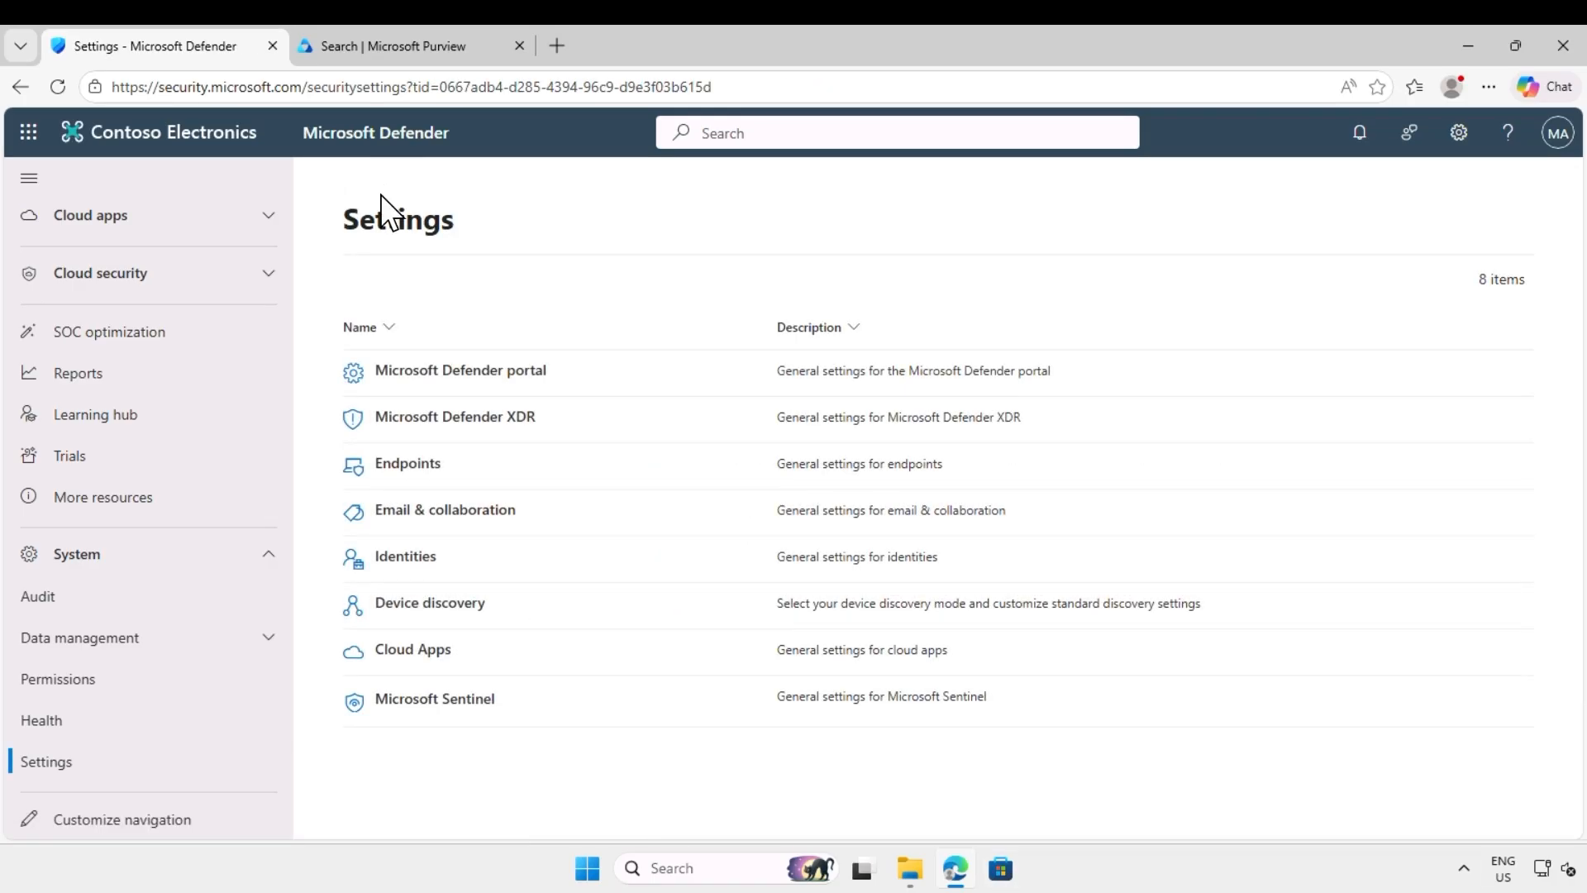
Step: Open the device Onboarding page in the Endpoints settings and check the operating system choices, keeping Windows 10 and 11
left_click(410, 465)
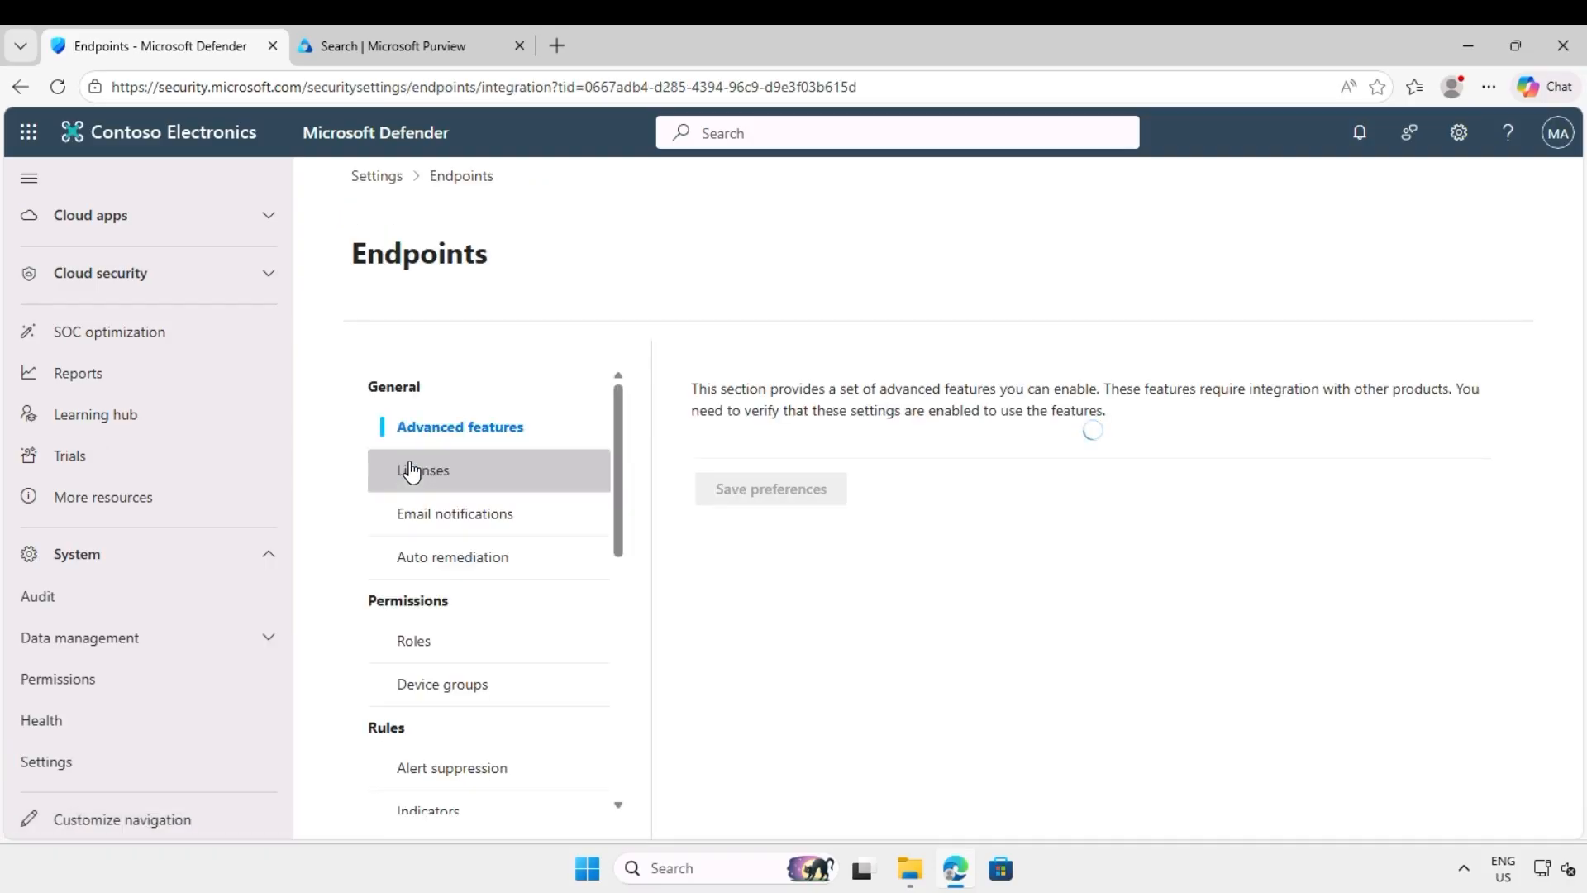
scroll(412, 471, "down", 5)
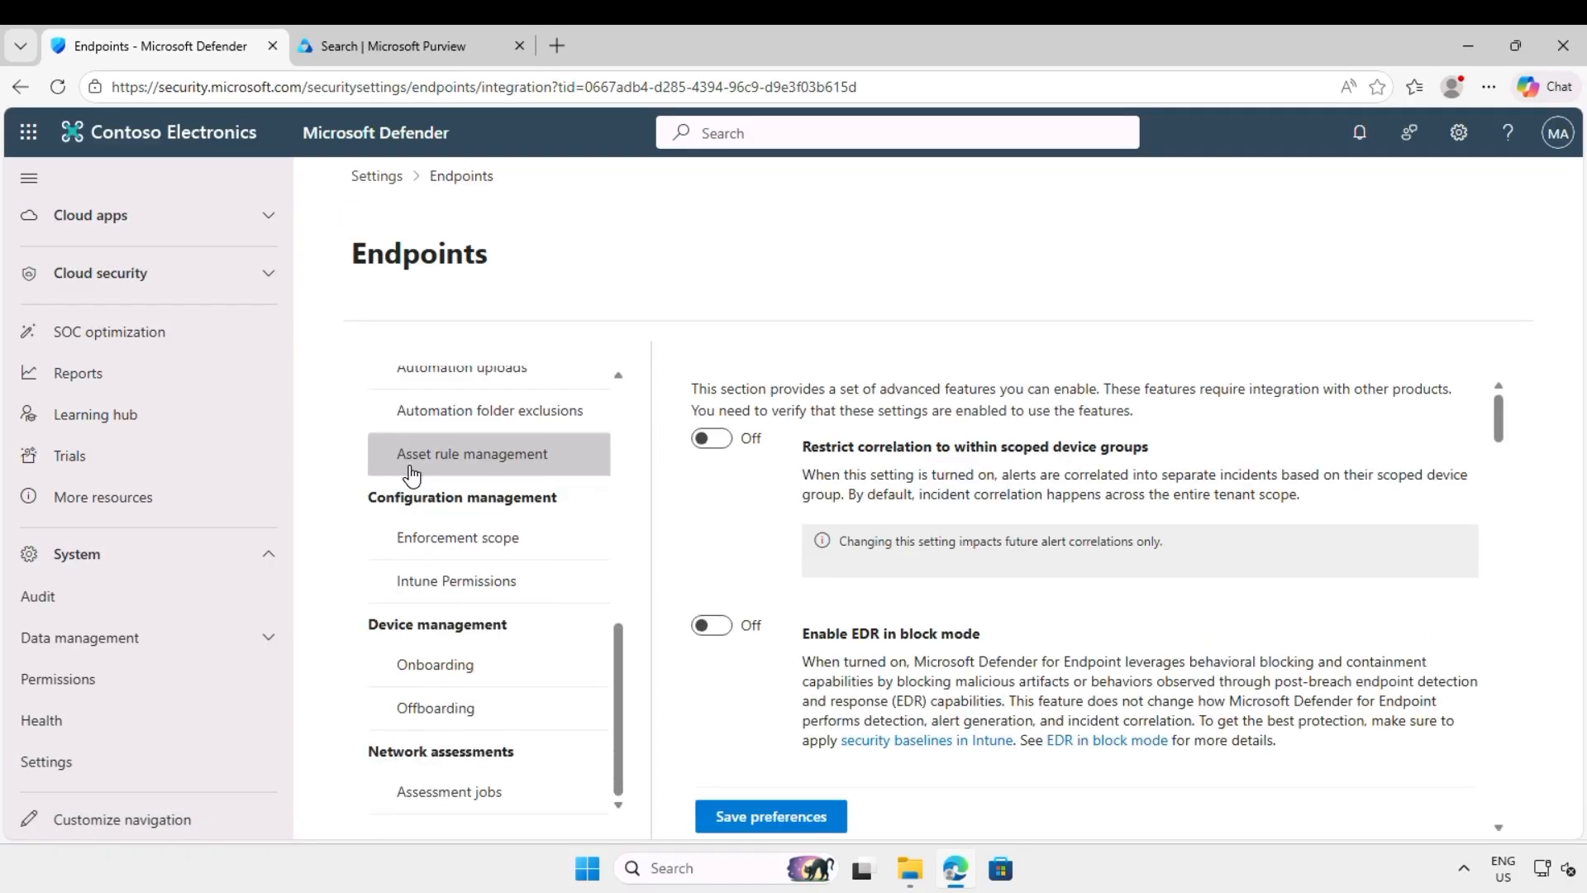
left_click(426, 673)
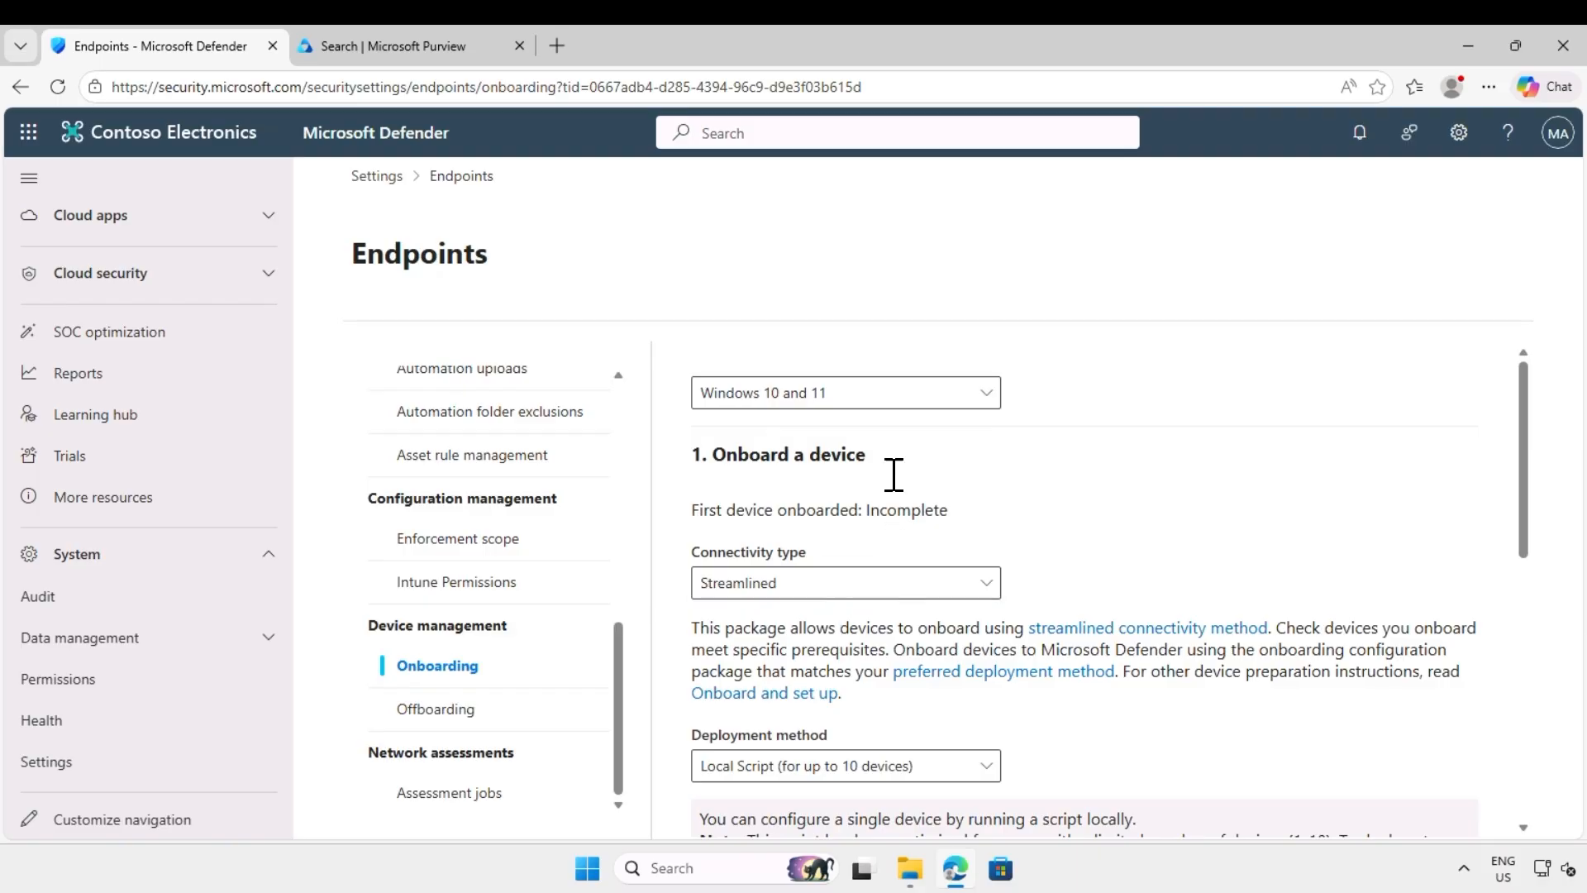
left_click(862, 403)
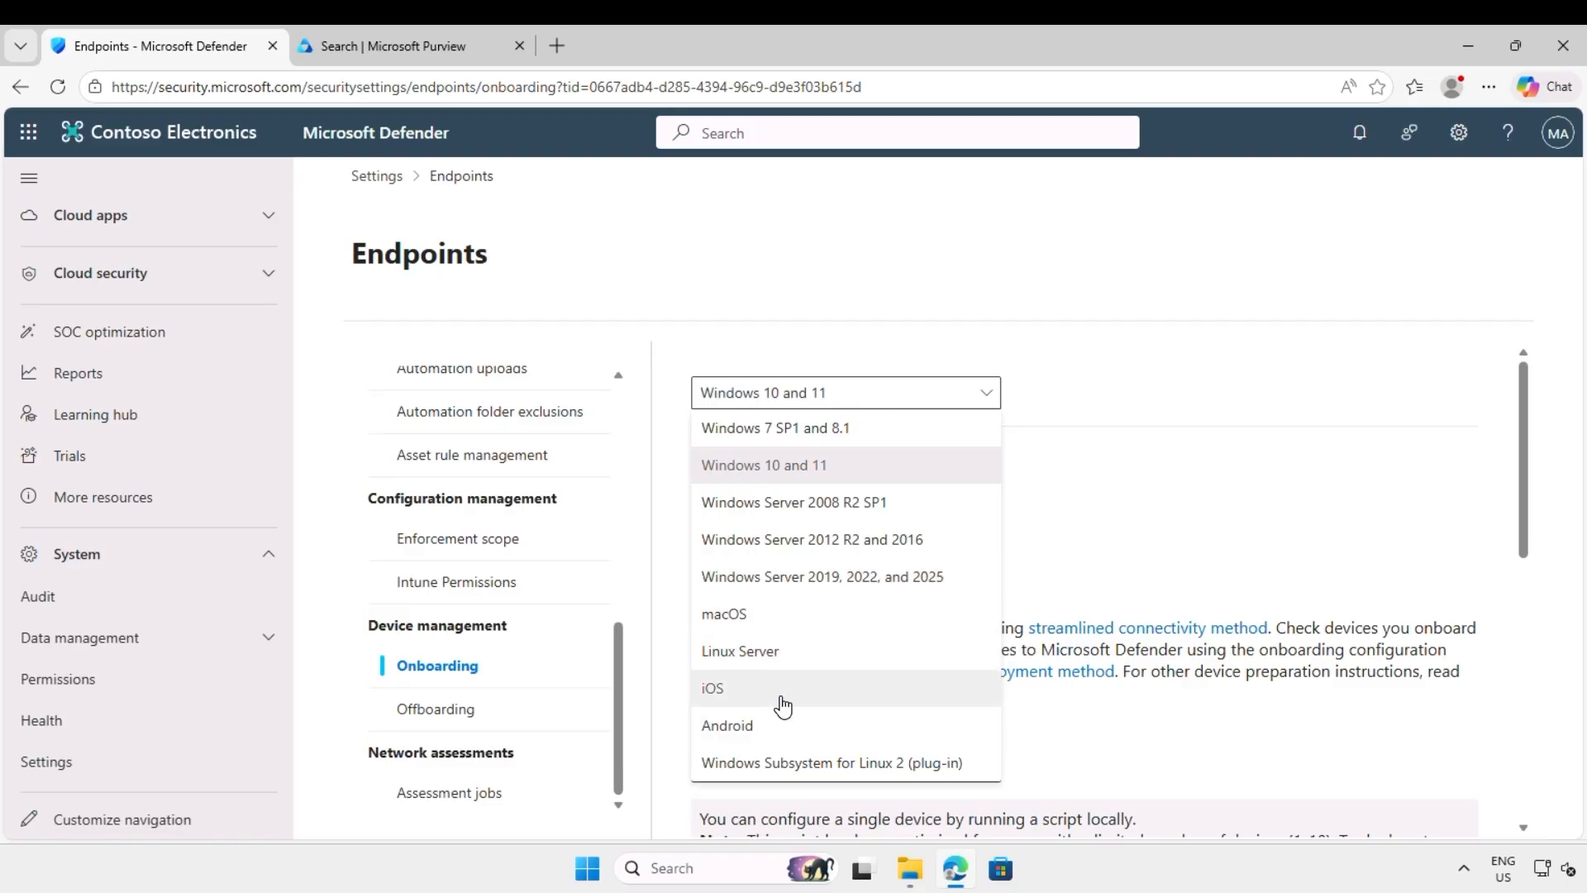
left_click(1182, 512)
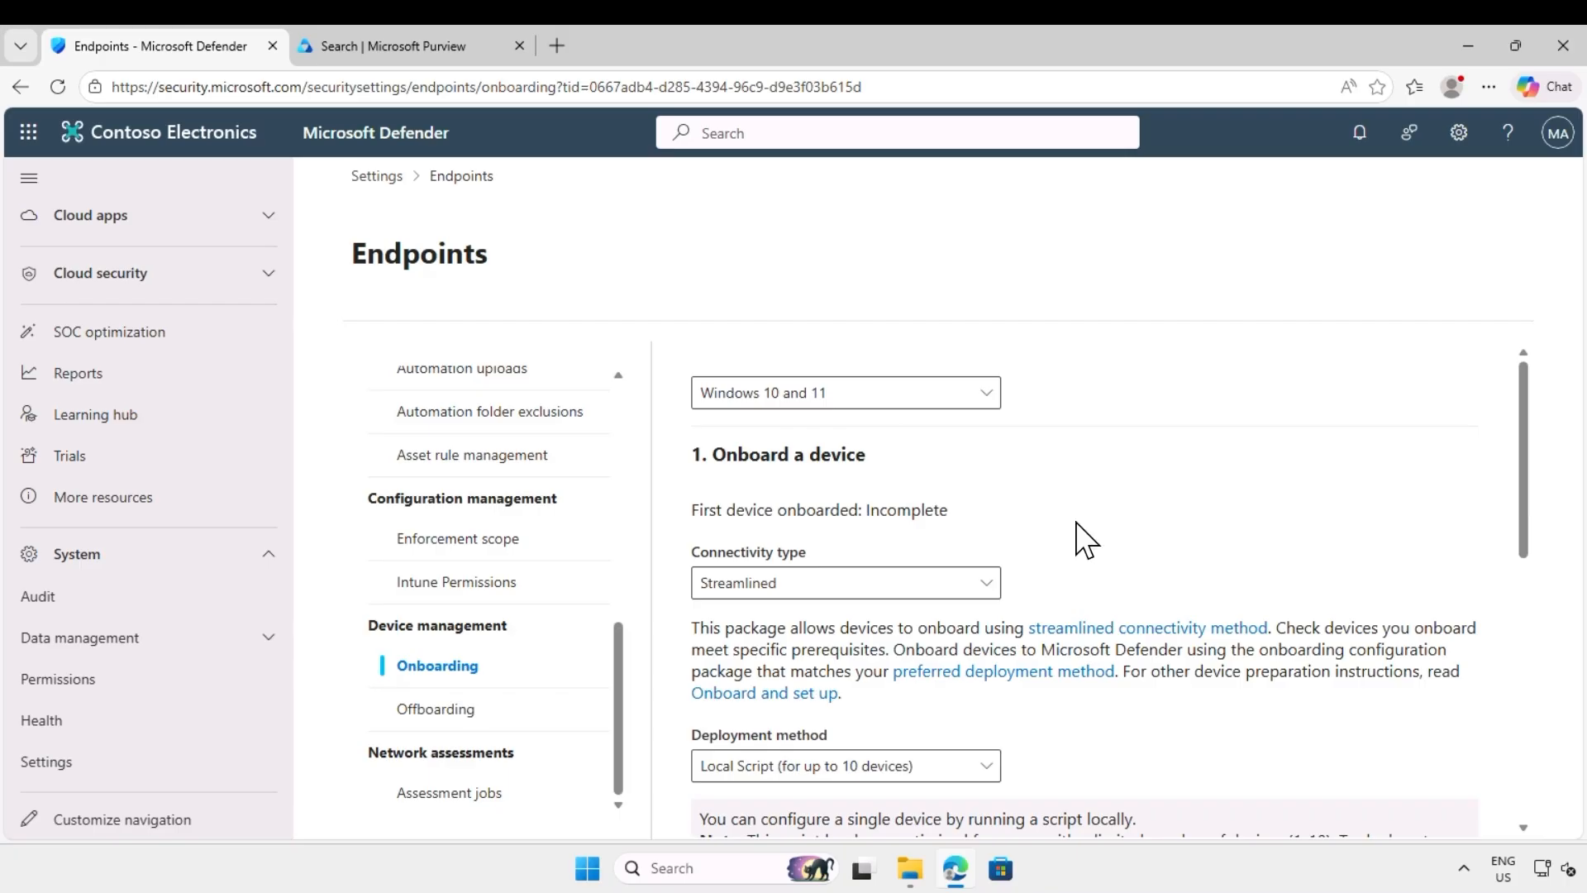
Step: Review the deployment methods, keep Local Script (for up to 10 devices), and download the onboarding package
scroll(936, 637, "down", 2)
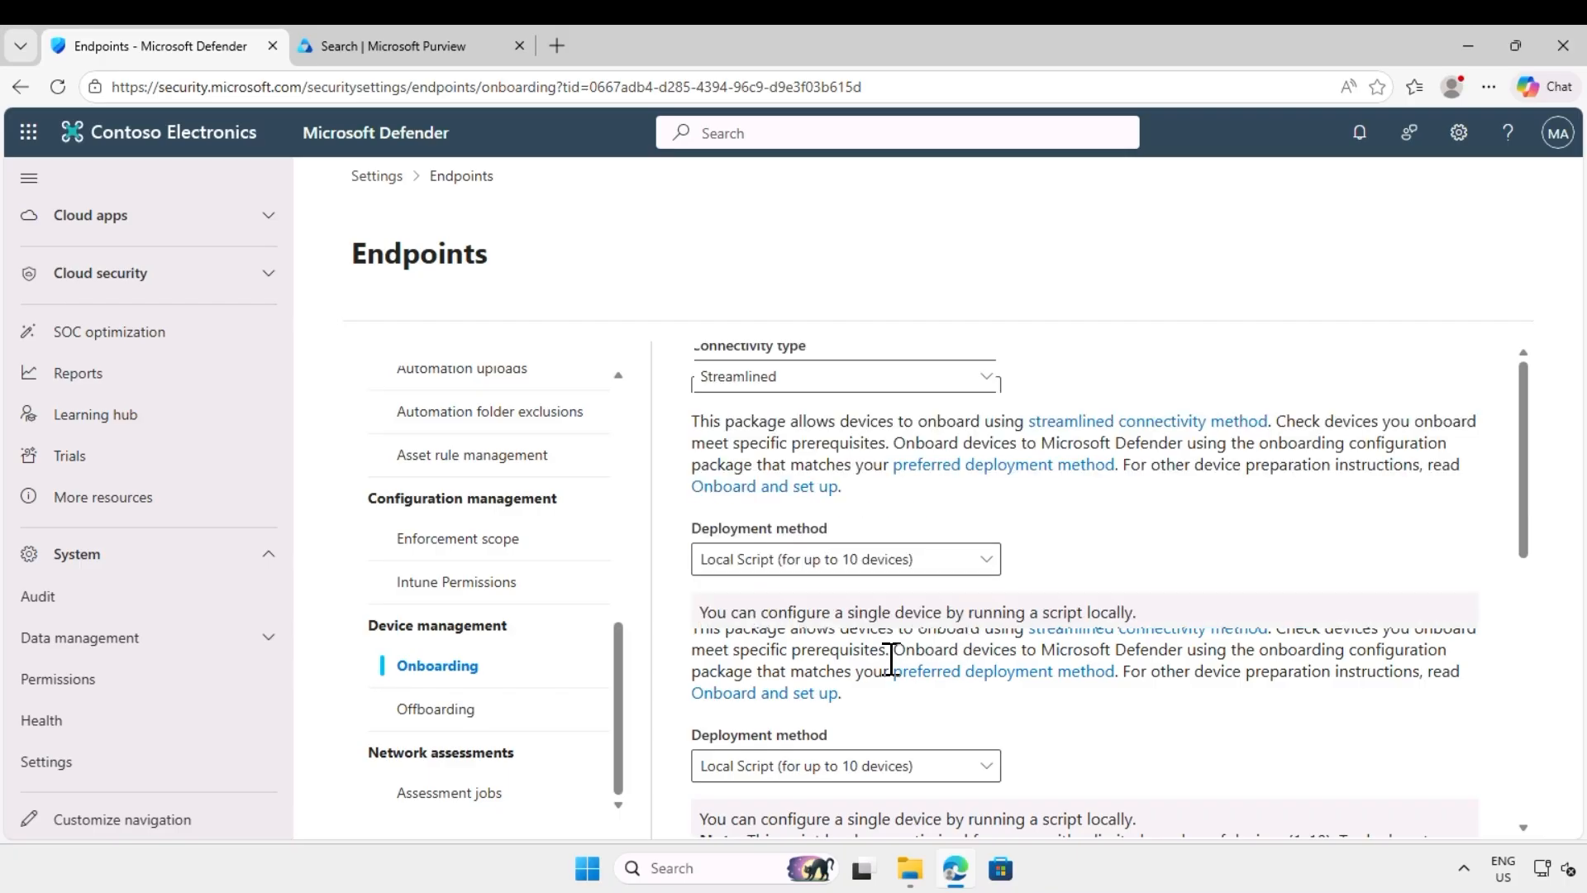
left_click(844, 565)
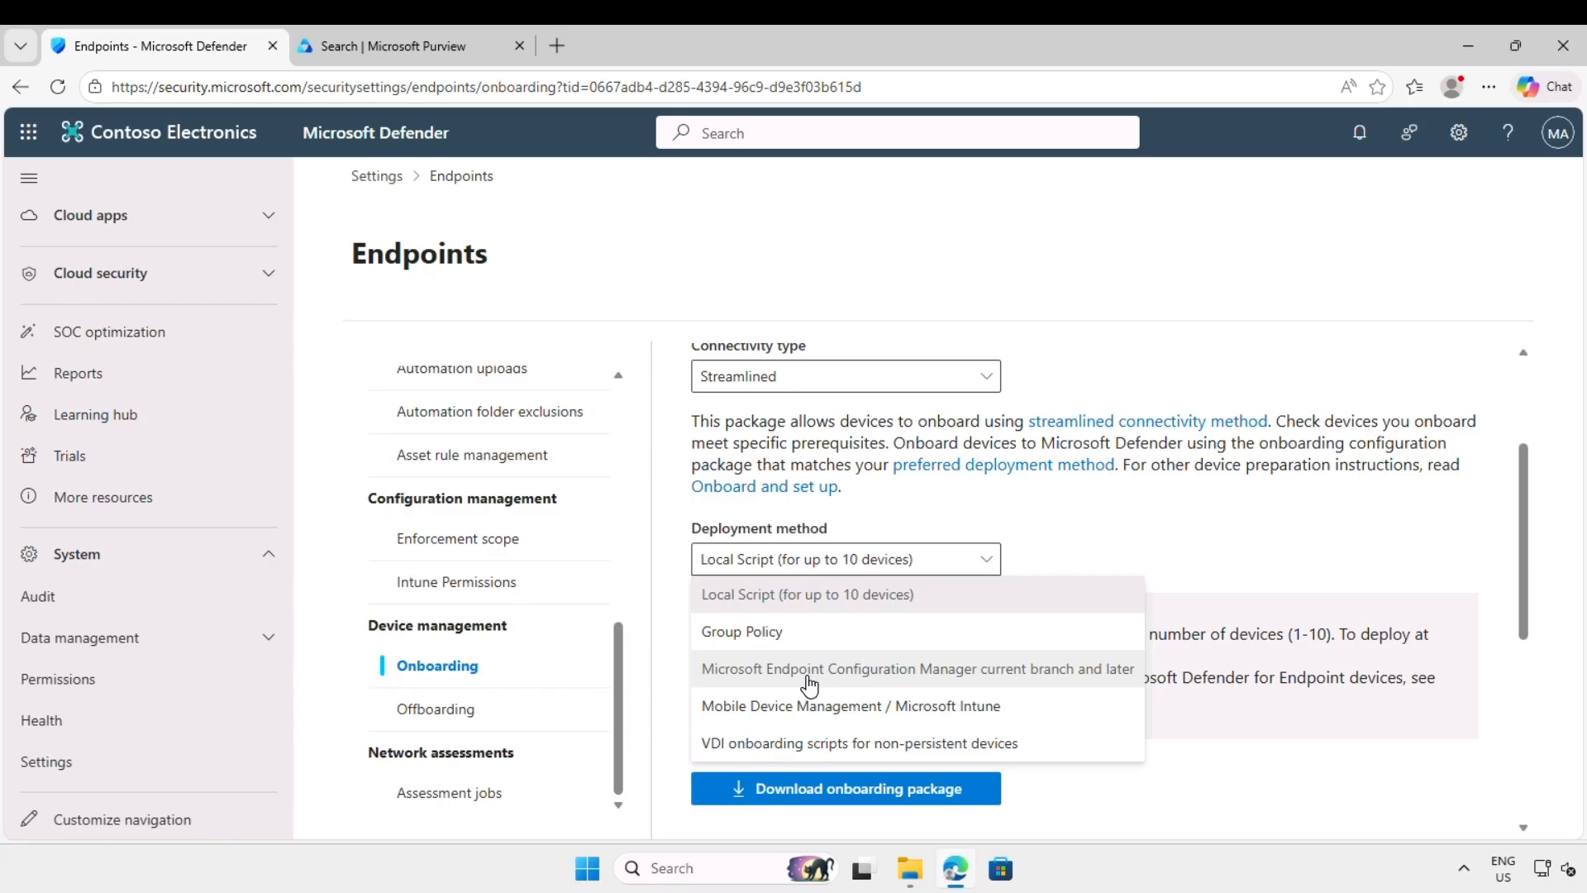
left_click(875, 562)
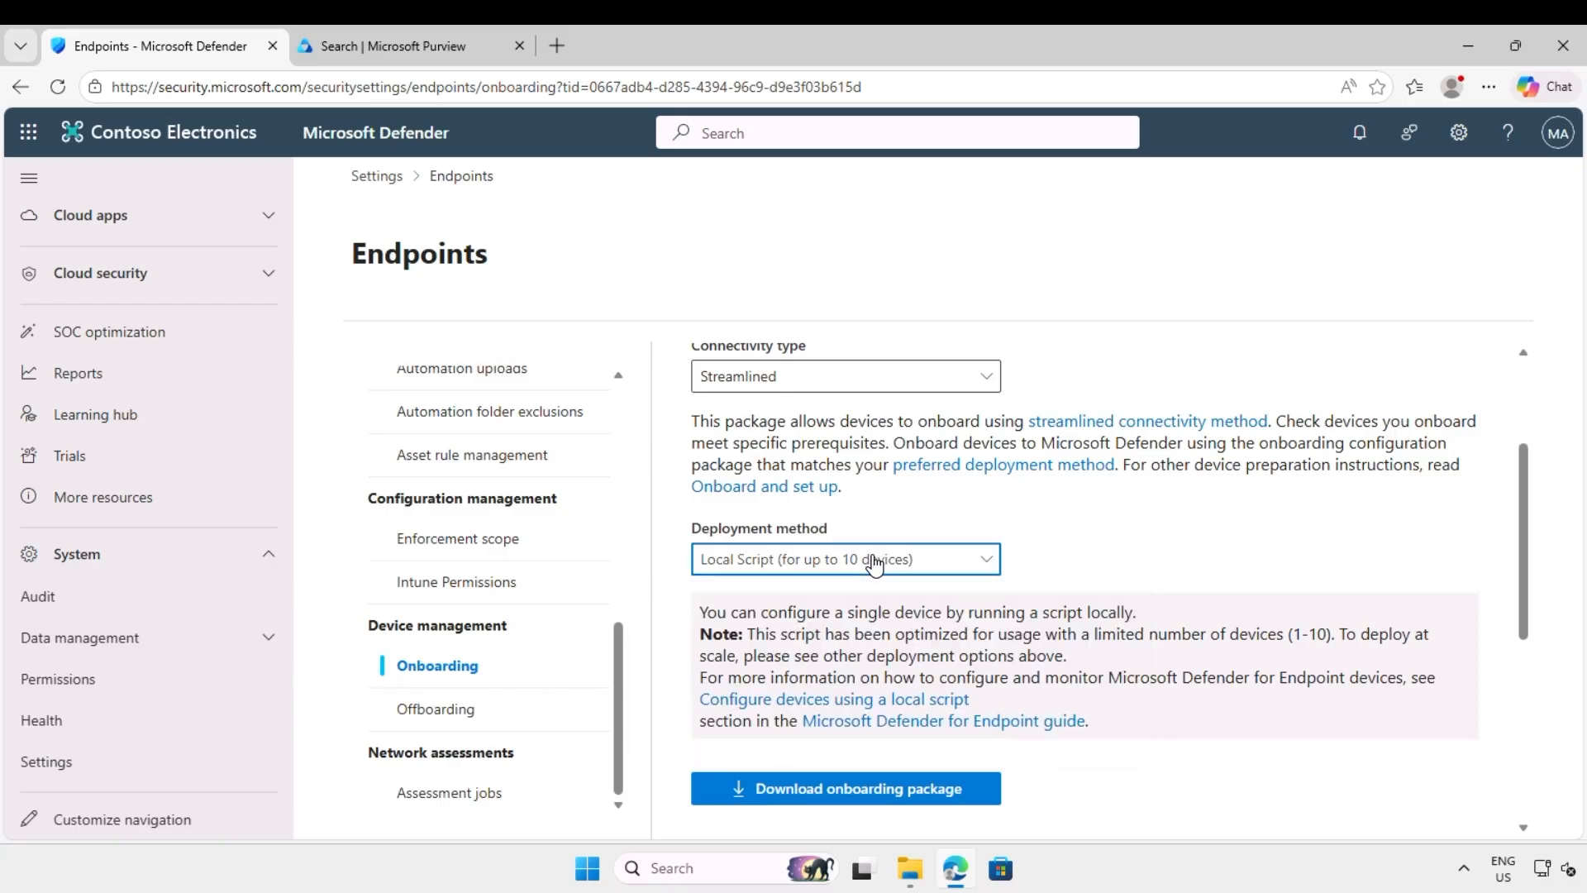
left_click(843, 787)
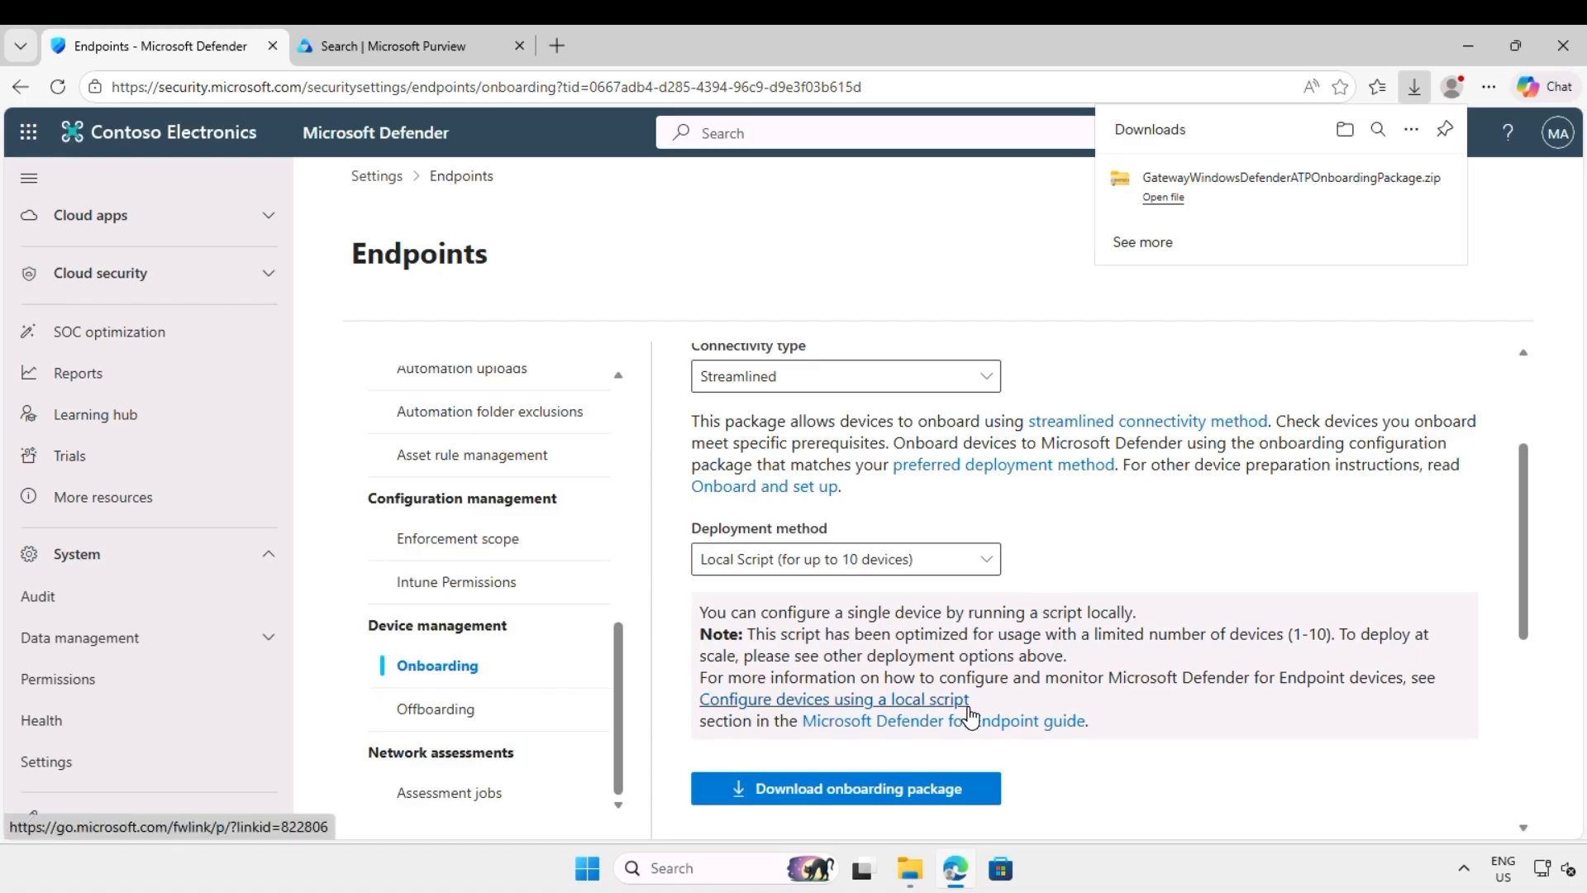
Step: Switch to File Explorer and extract the GatewayWindowsDefenderATPOnboardingPackage archive in Downloads
left_click(910, 869)
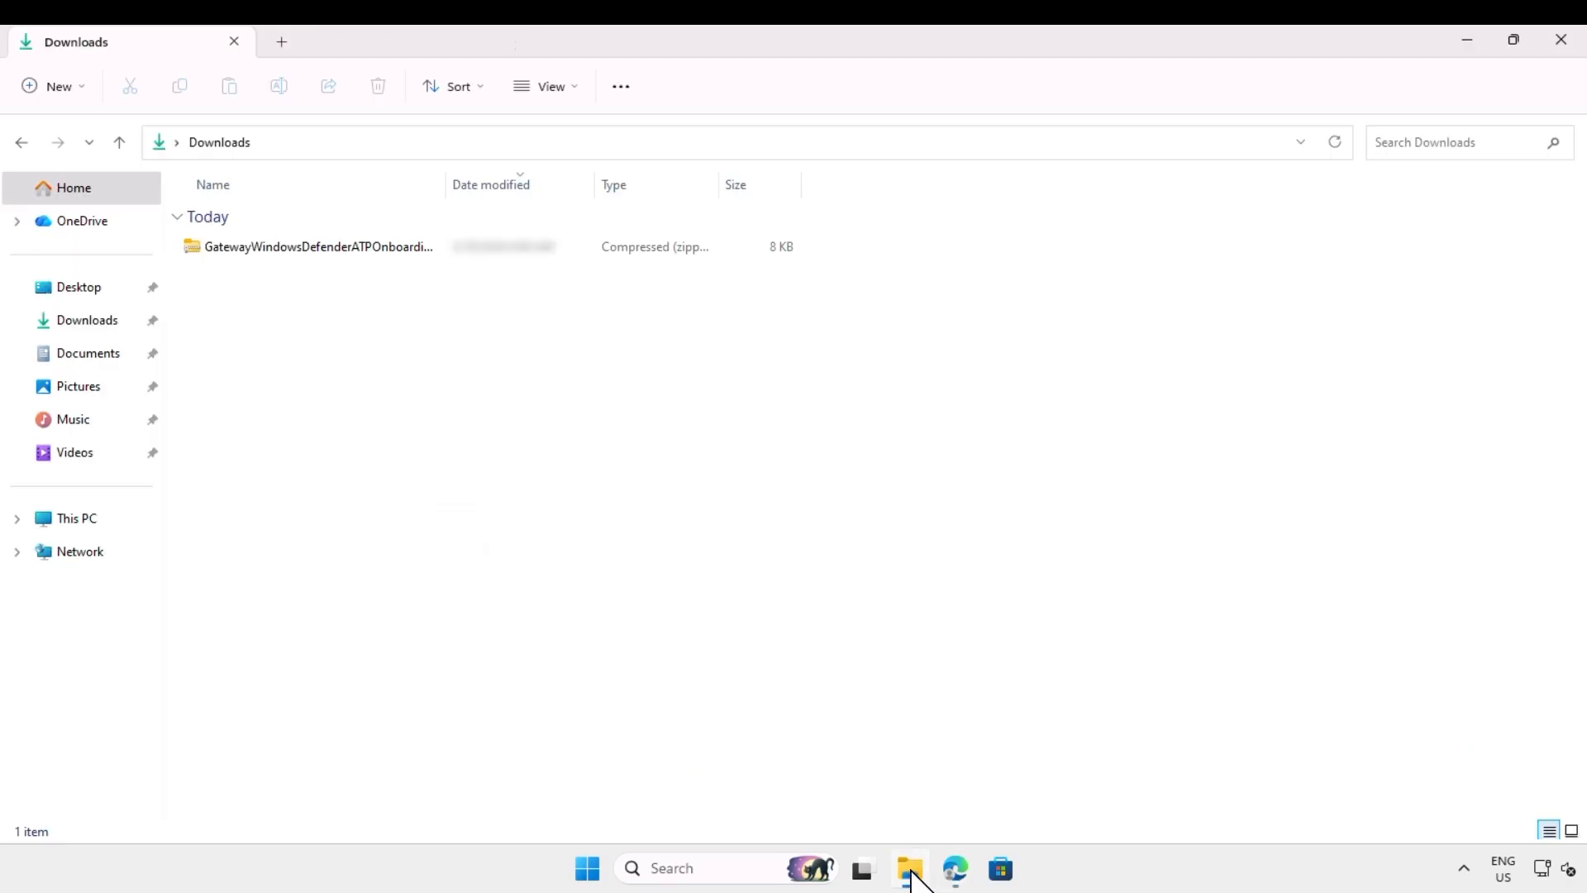
right_click(379, 261)
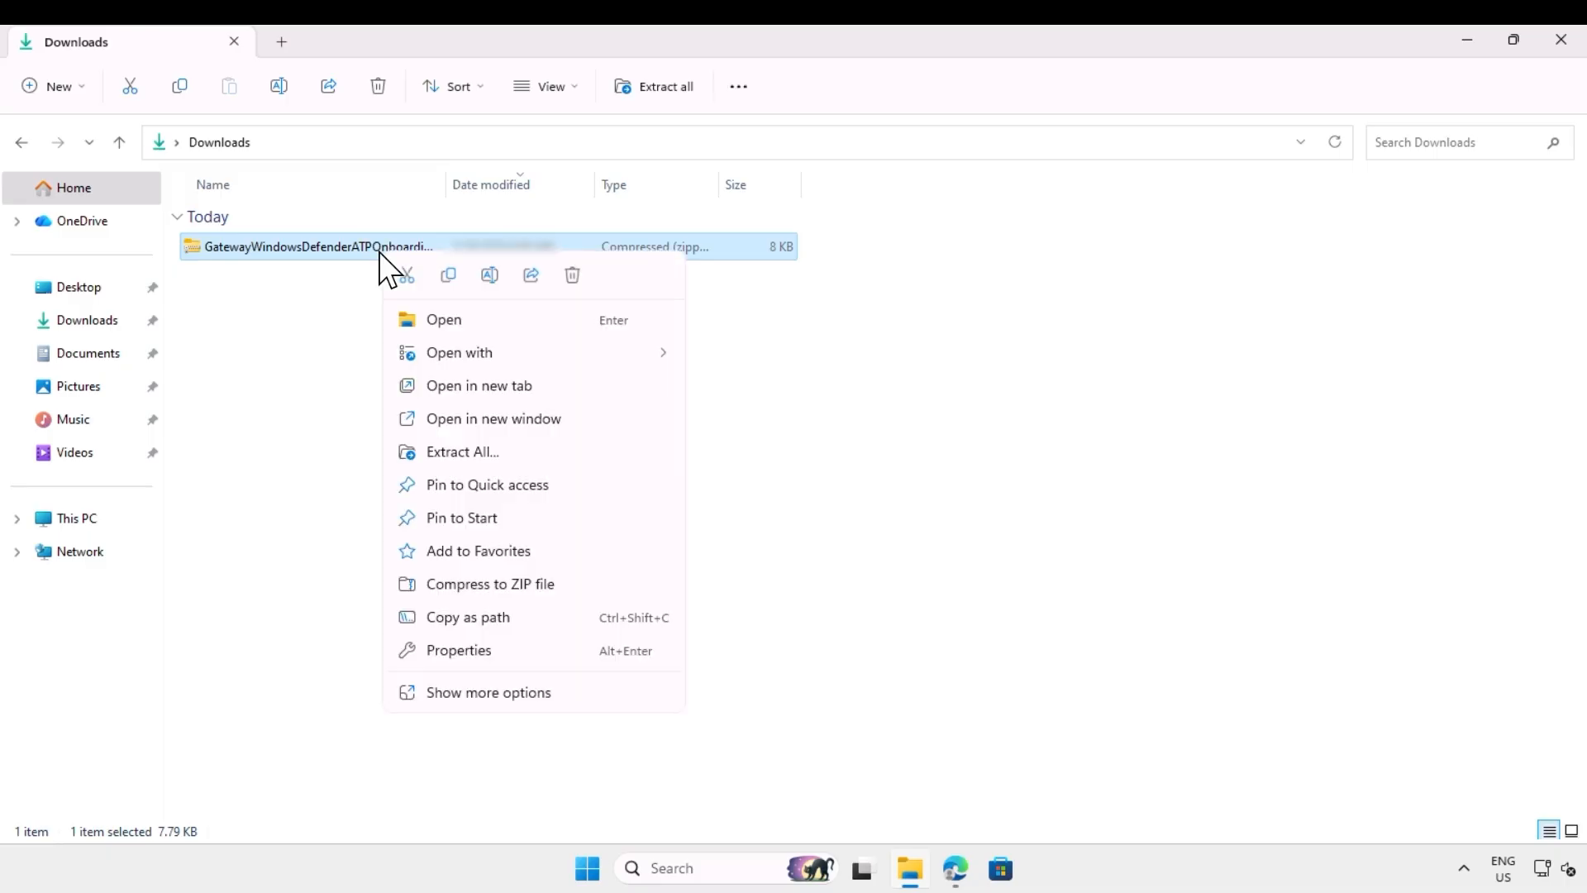
left_click(466, 450)
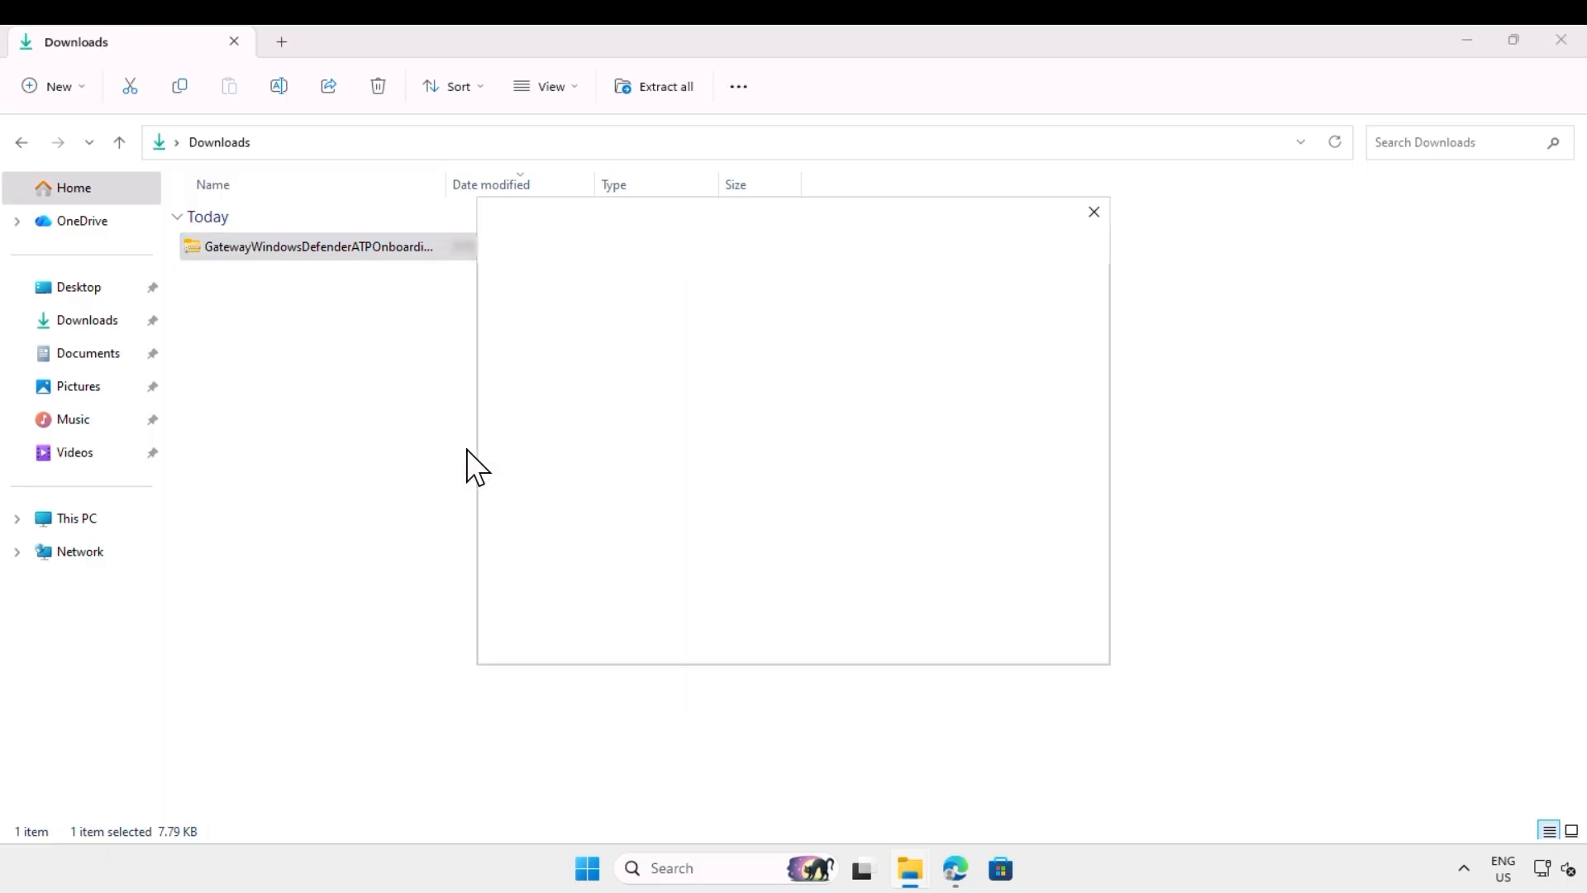
left_click(979, 638)
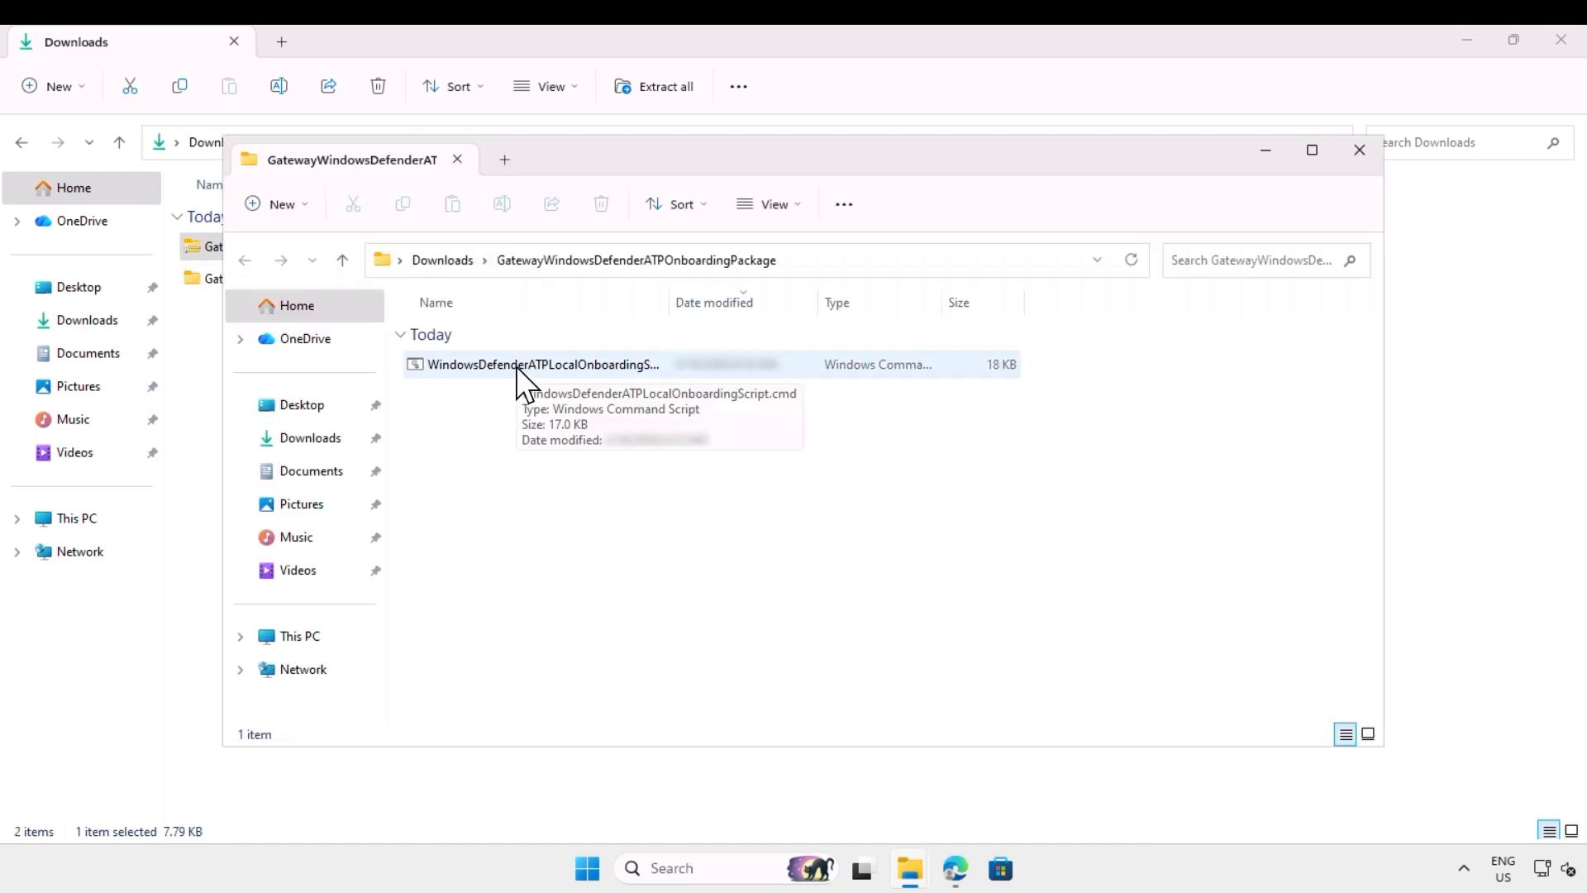
Step: Run WindowsDefenderATPLocalOnboardingScript.cmd as administrator, allow it through the security prompts, and answer y to onboard the machine
right_click(516, 365)
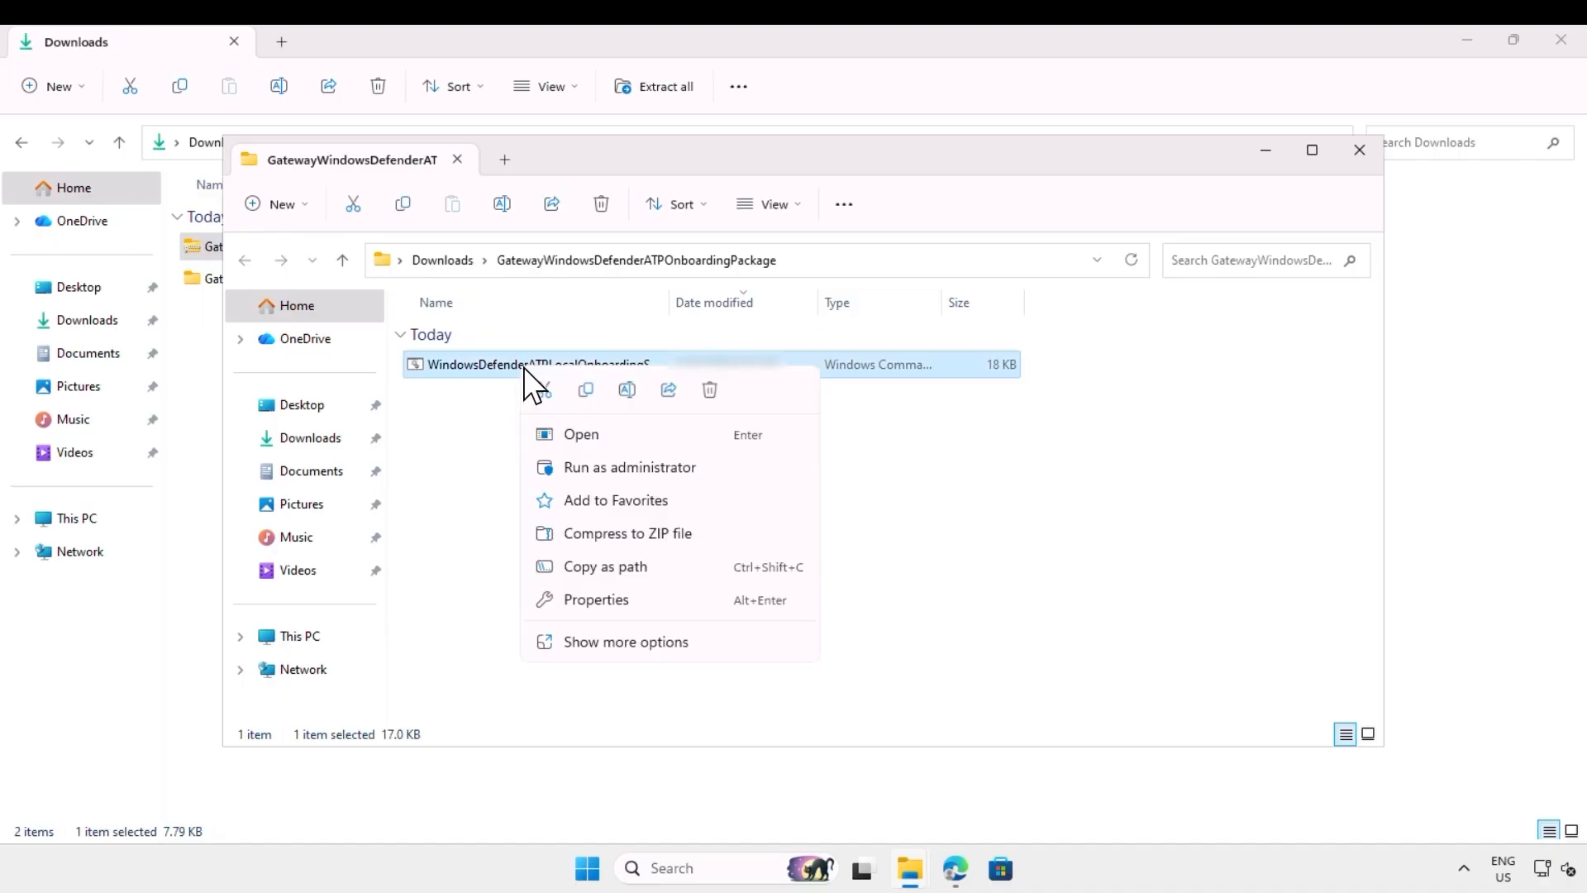
left_click(596, 470)
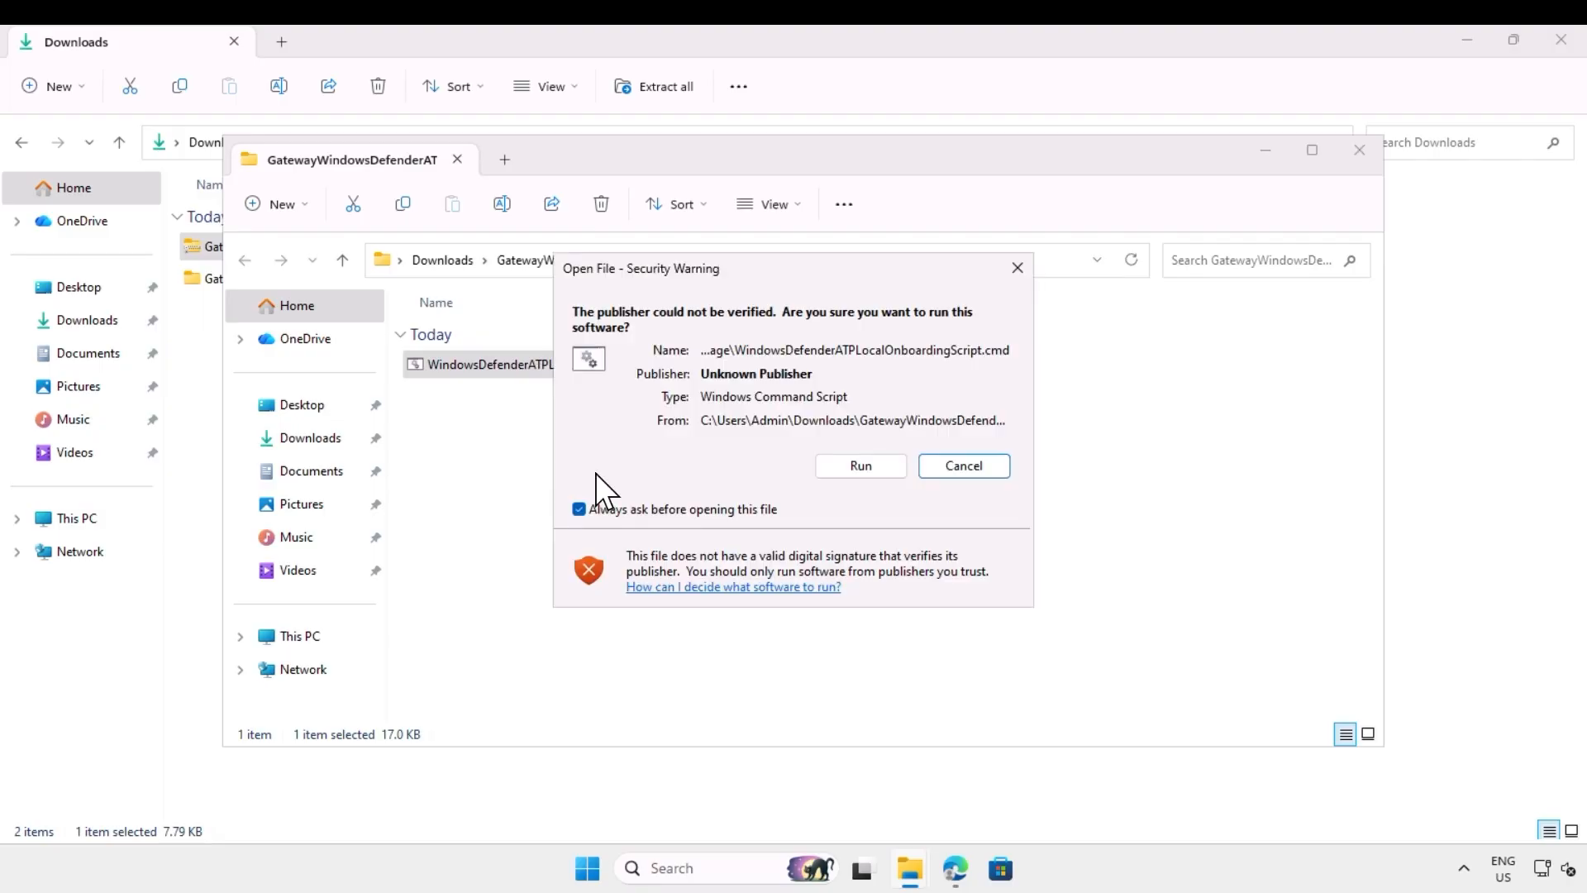
left_click(863, 465)
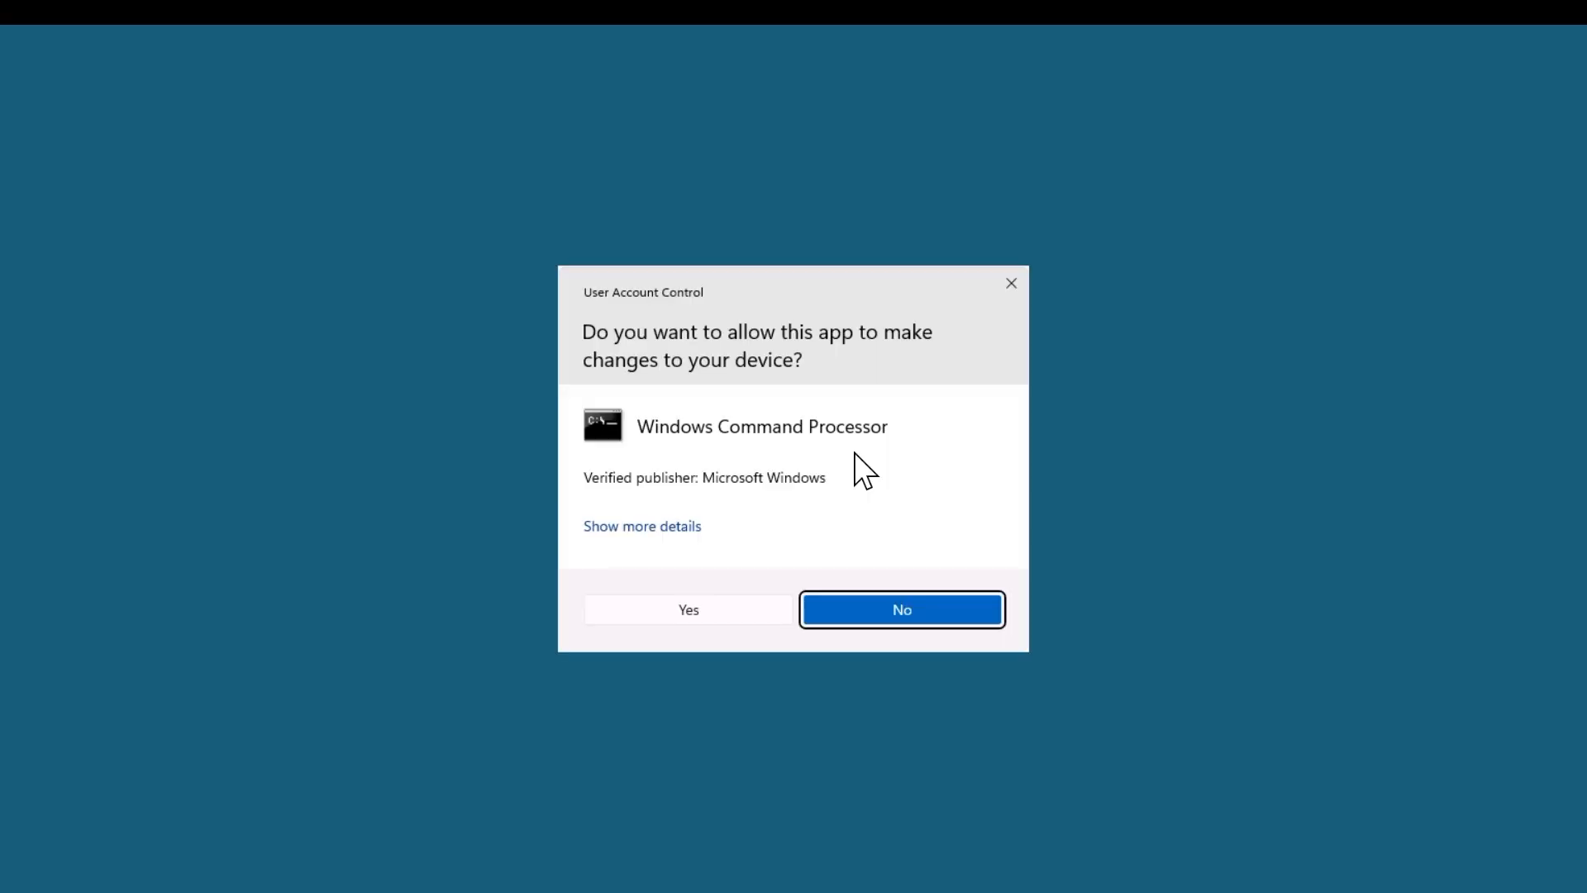
left_click(711, 607)
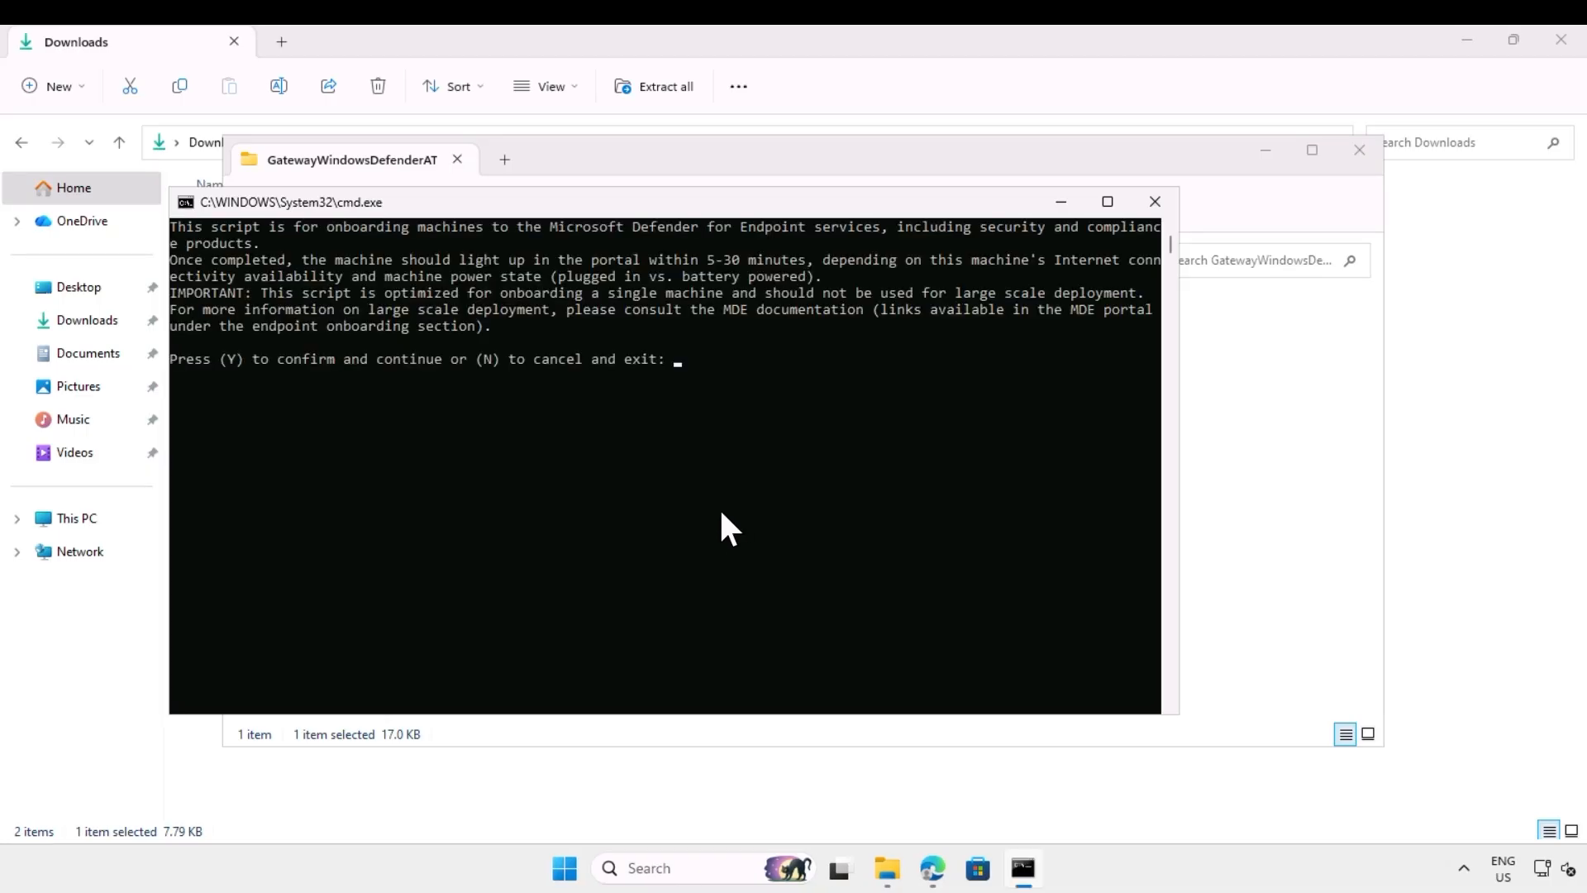
type("y")
key("Return")
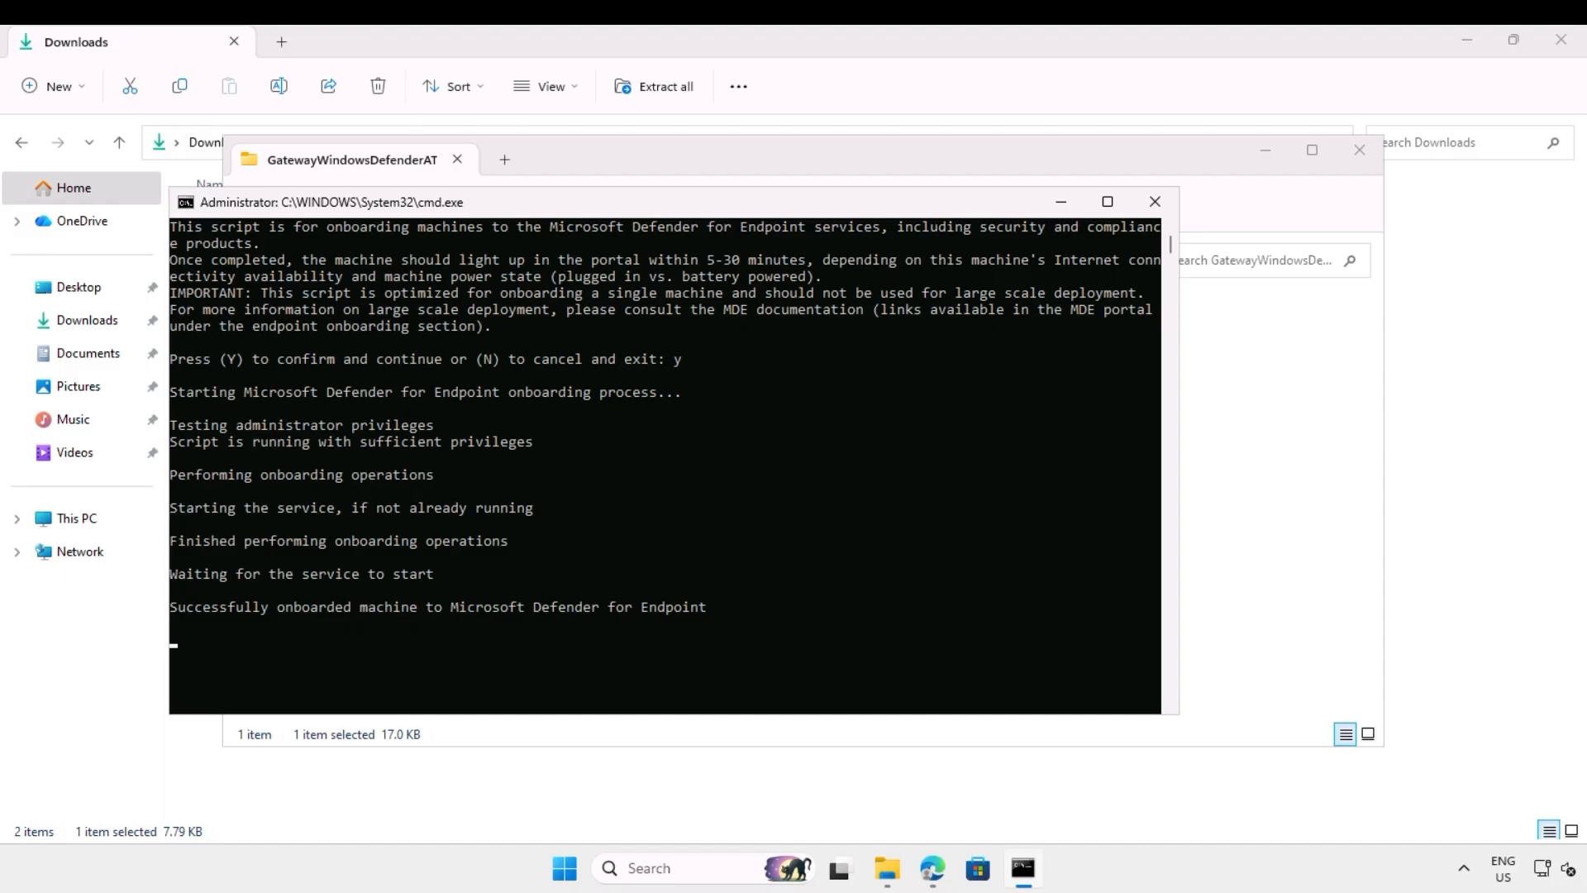
left_click(838, 493)
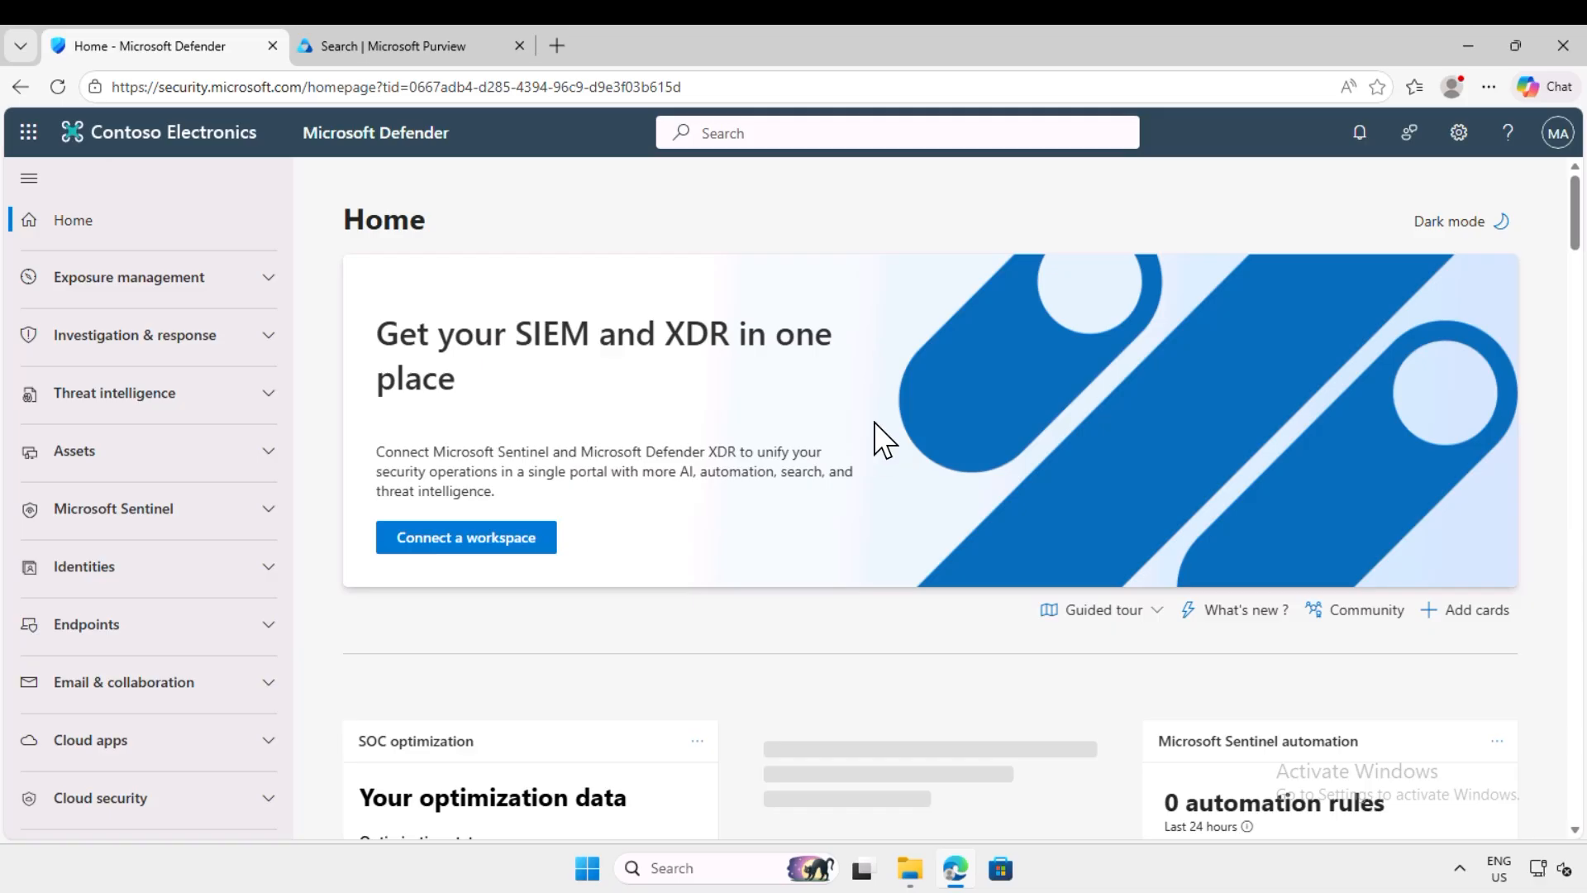
Step: Open the device inventory in Microsoft Defender to check for the onboarded machine
left_click(102, 460)
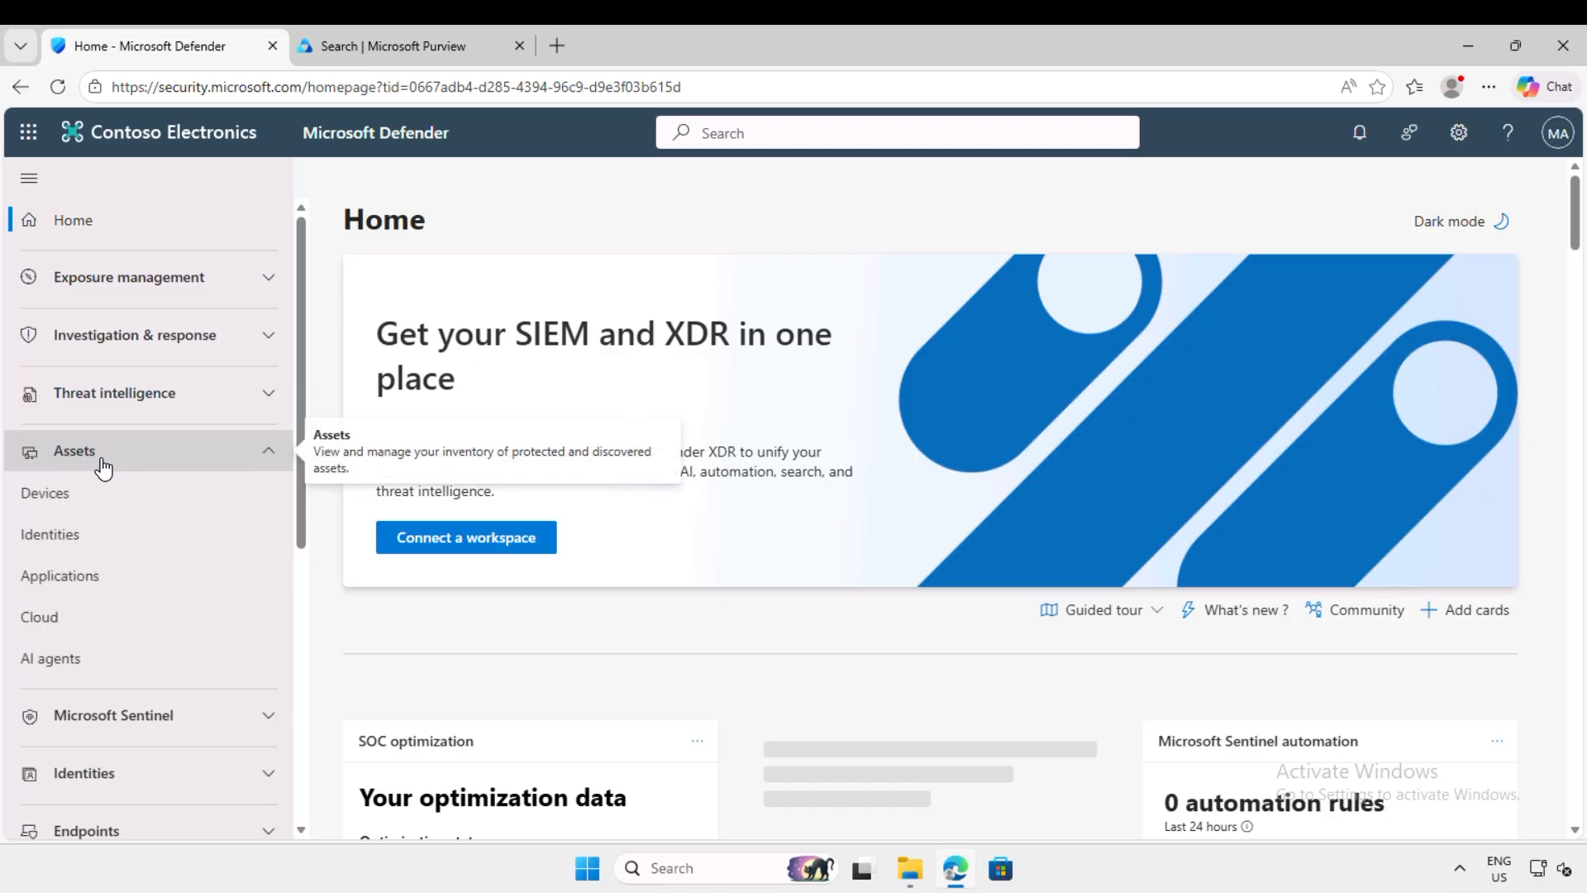
left_click(98, 511)
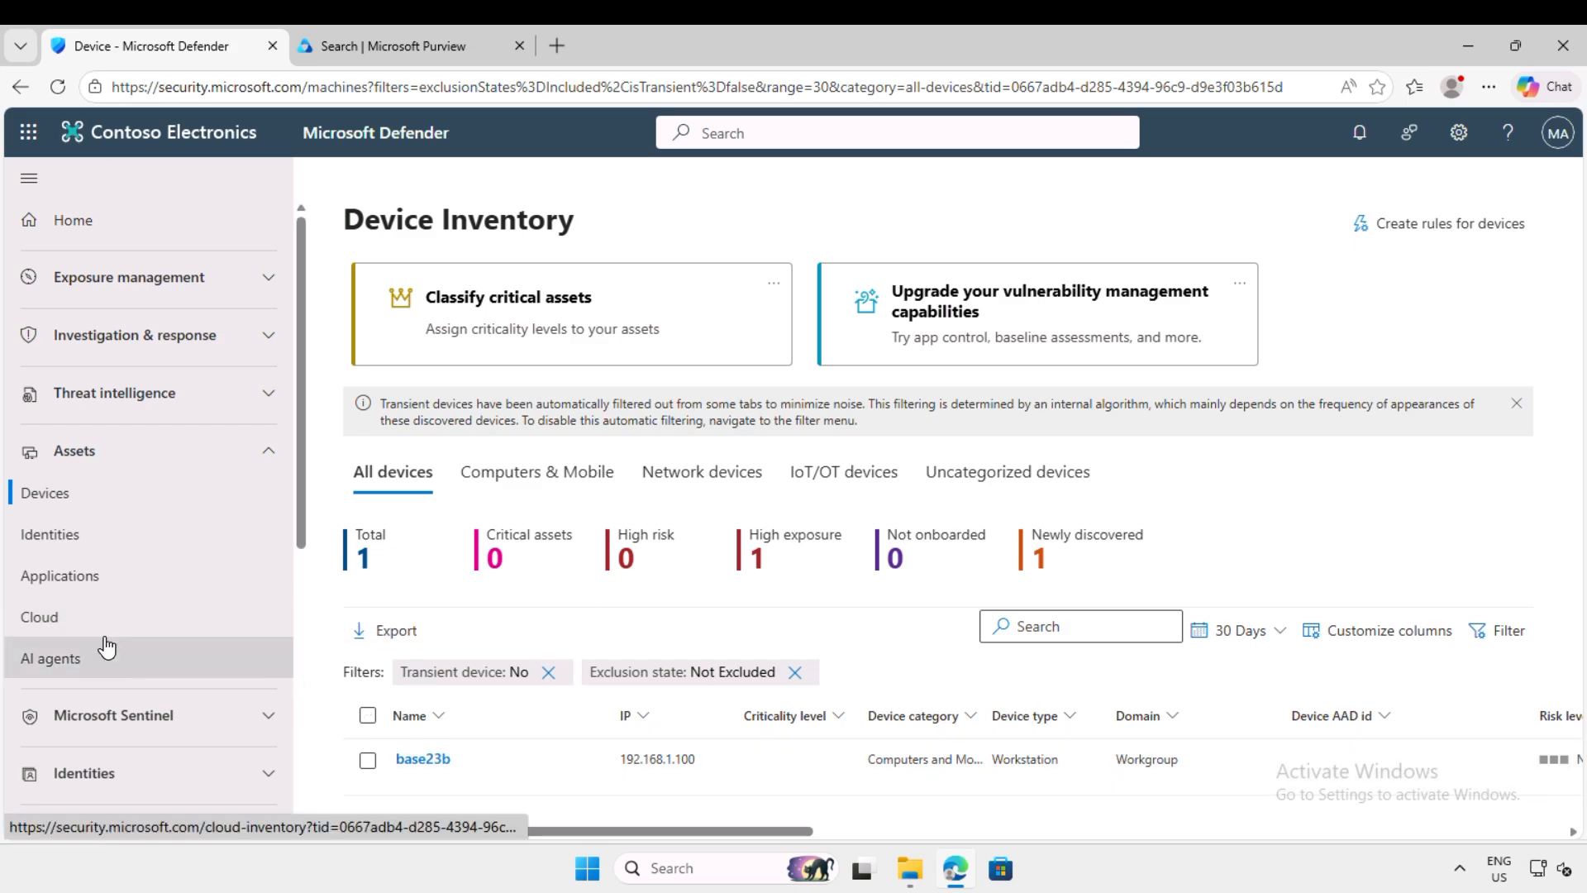
Step: Return to the Onboarding page in the Endpoints settings and copy the PowerShell detection test command
scroll(104, 645, "down", 5)
left_click(98, 763)
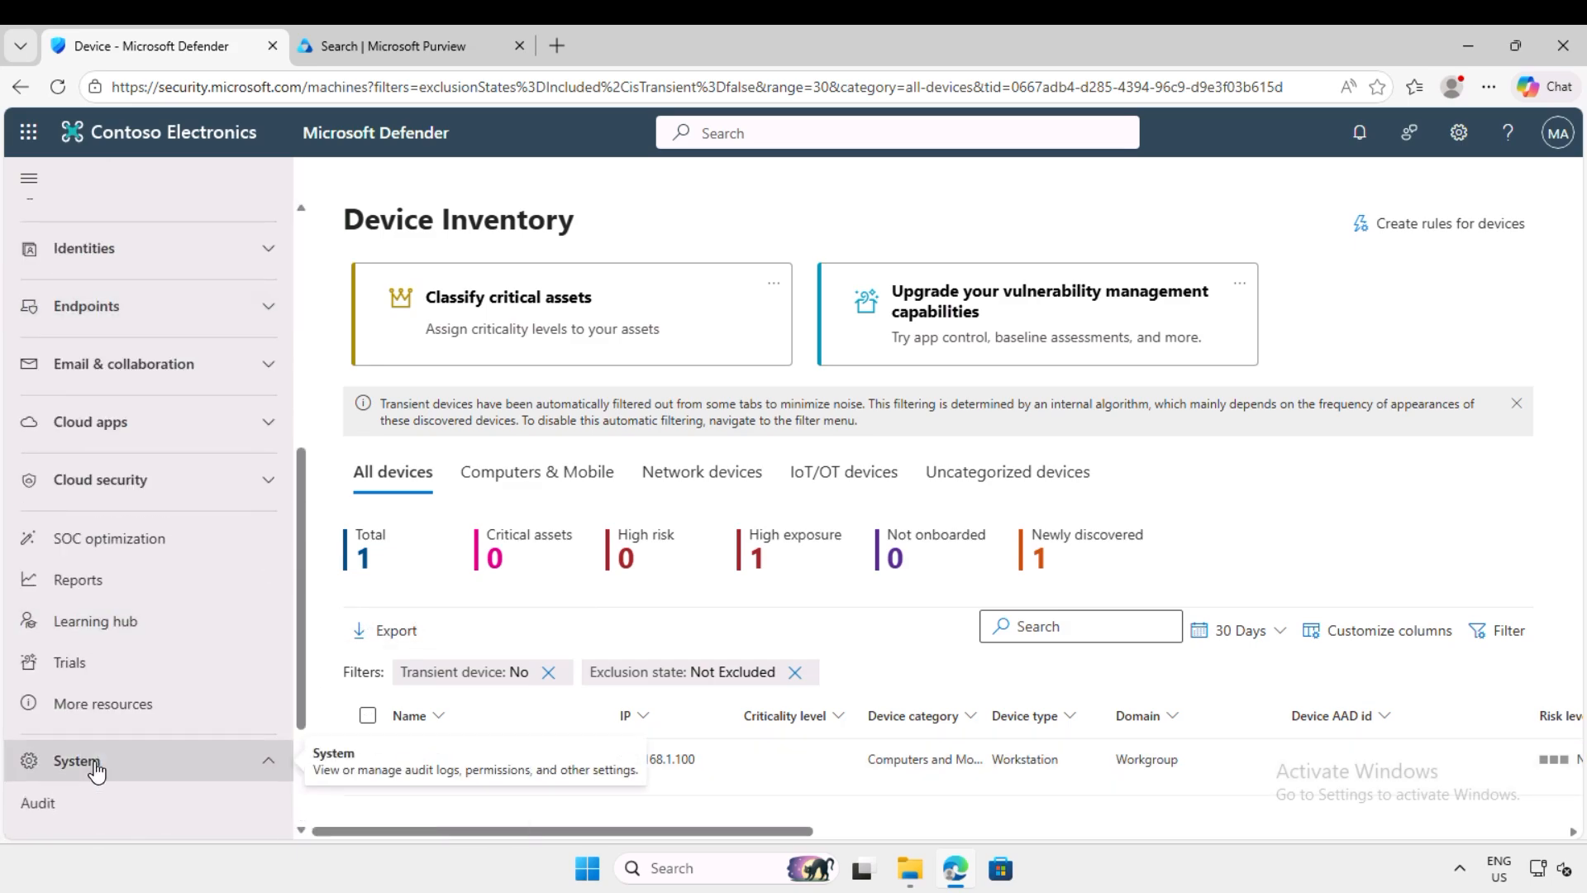
scroll(108, 760, "down", 2)
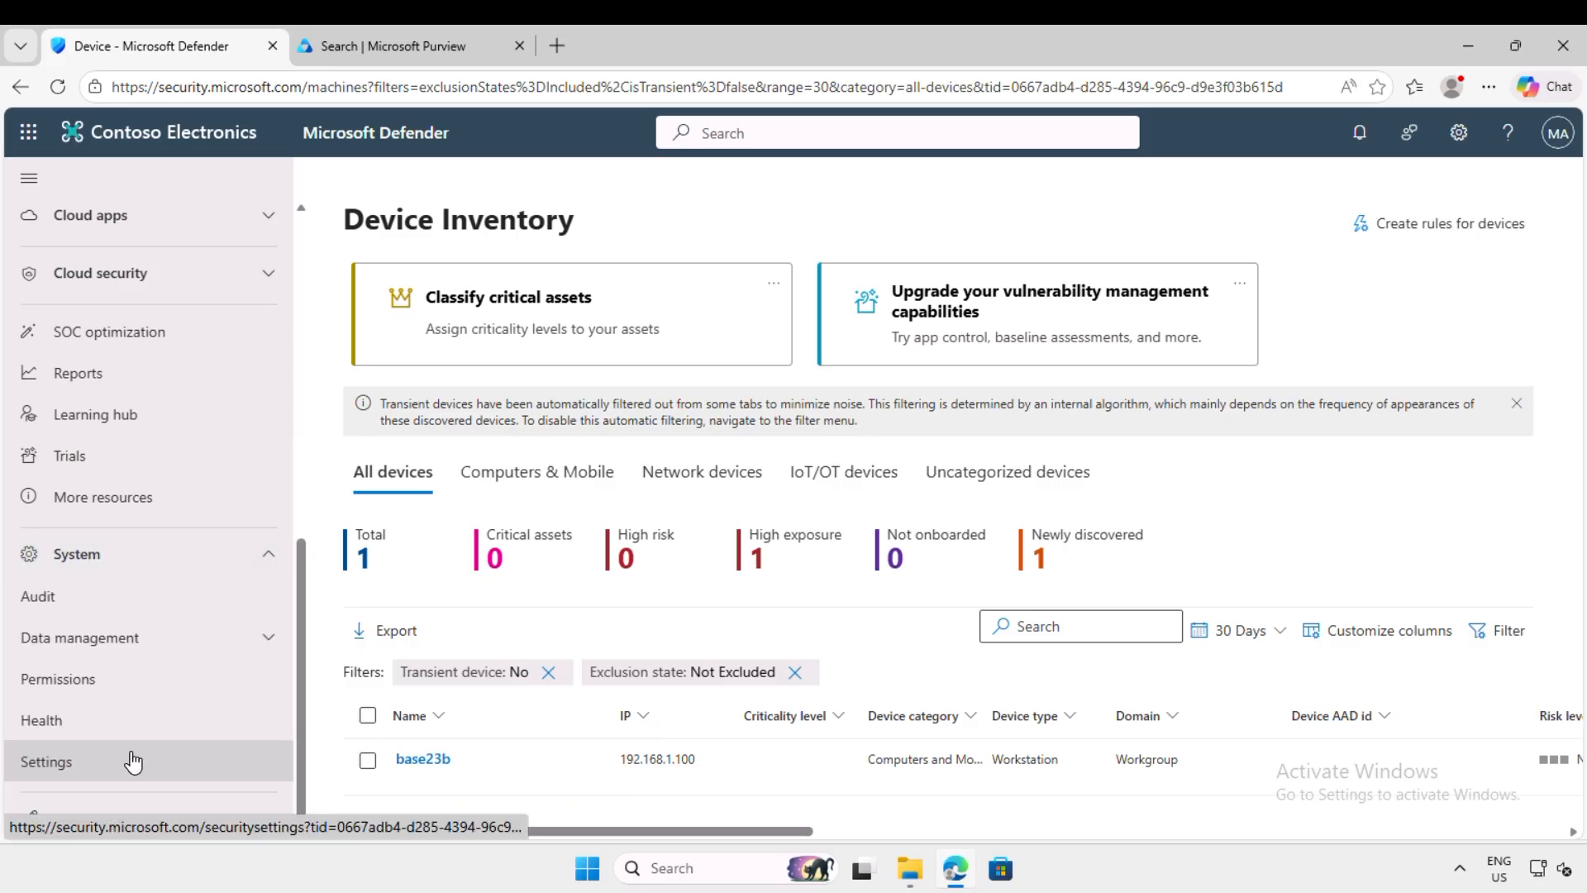
left_click(91, 767)
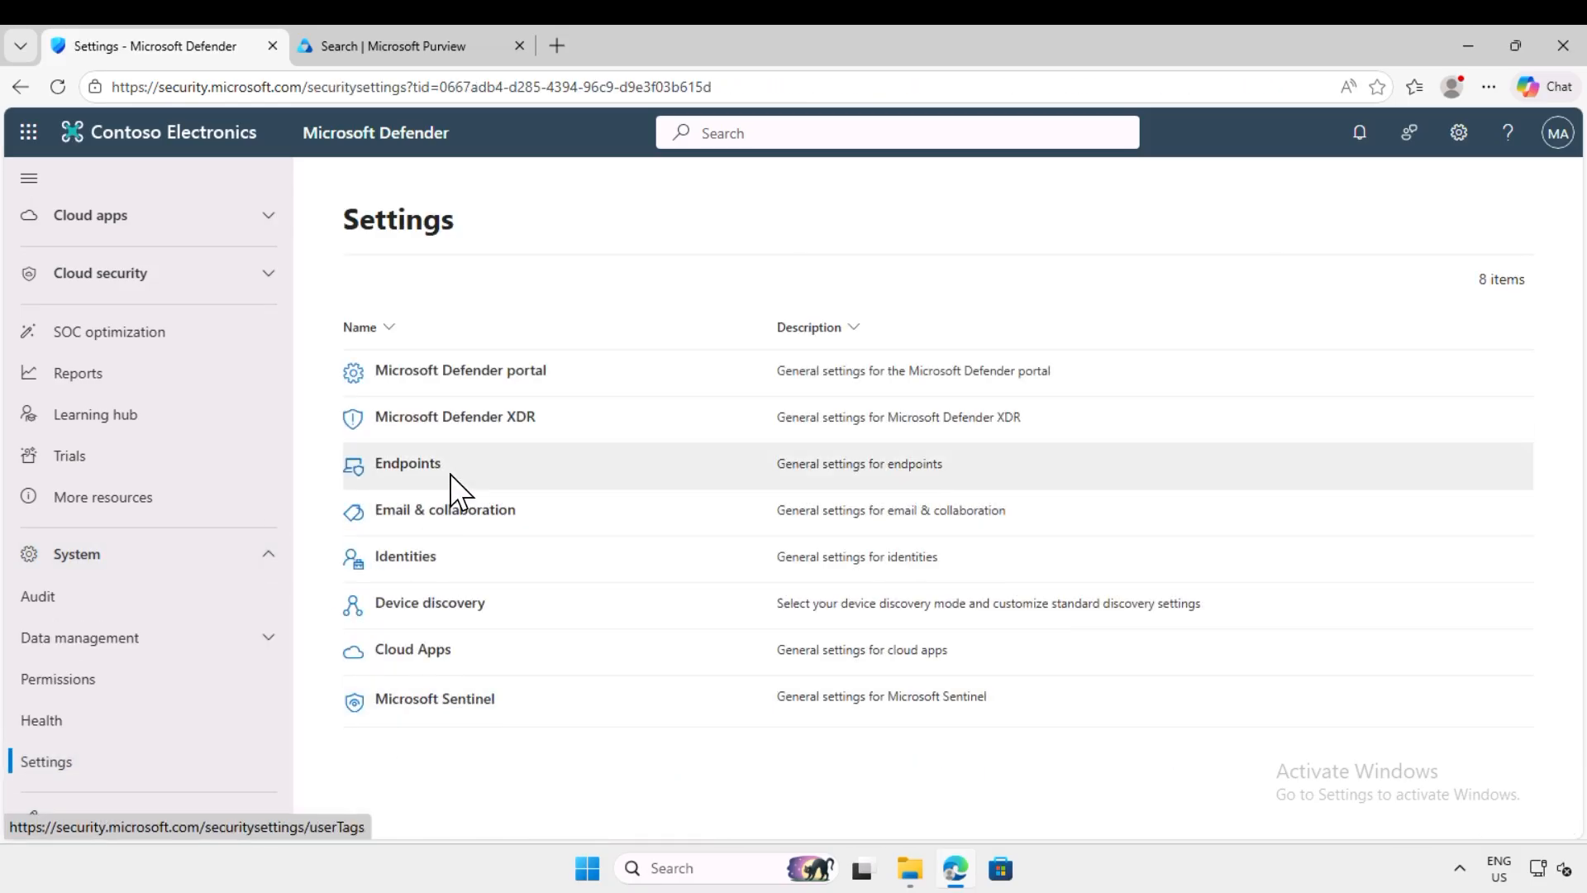
left_click(446, 470)
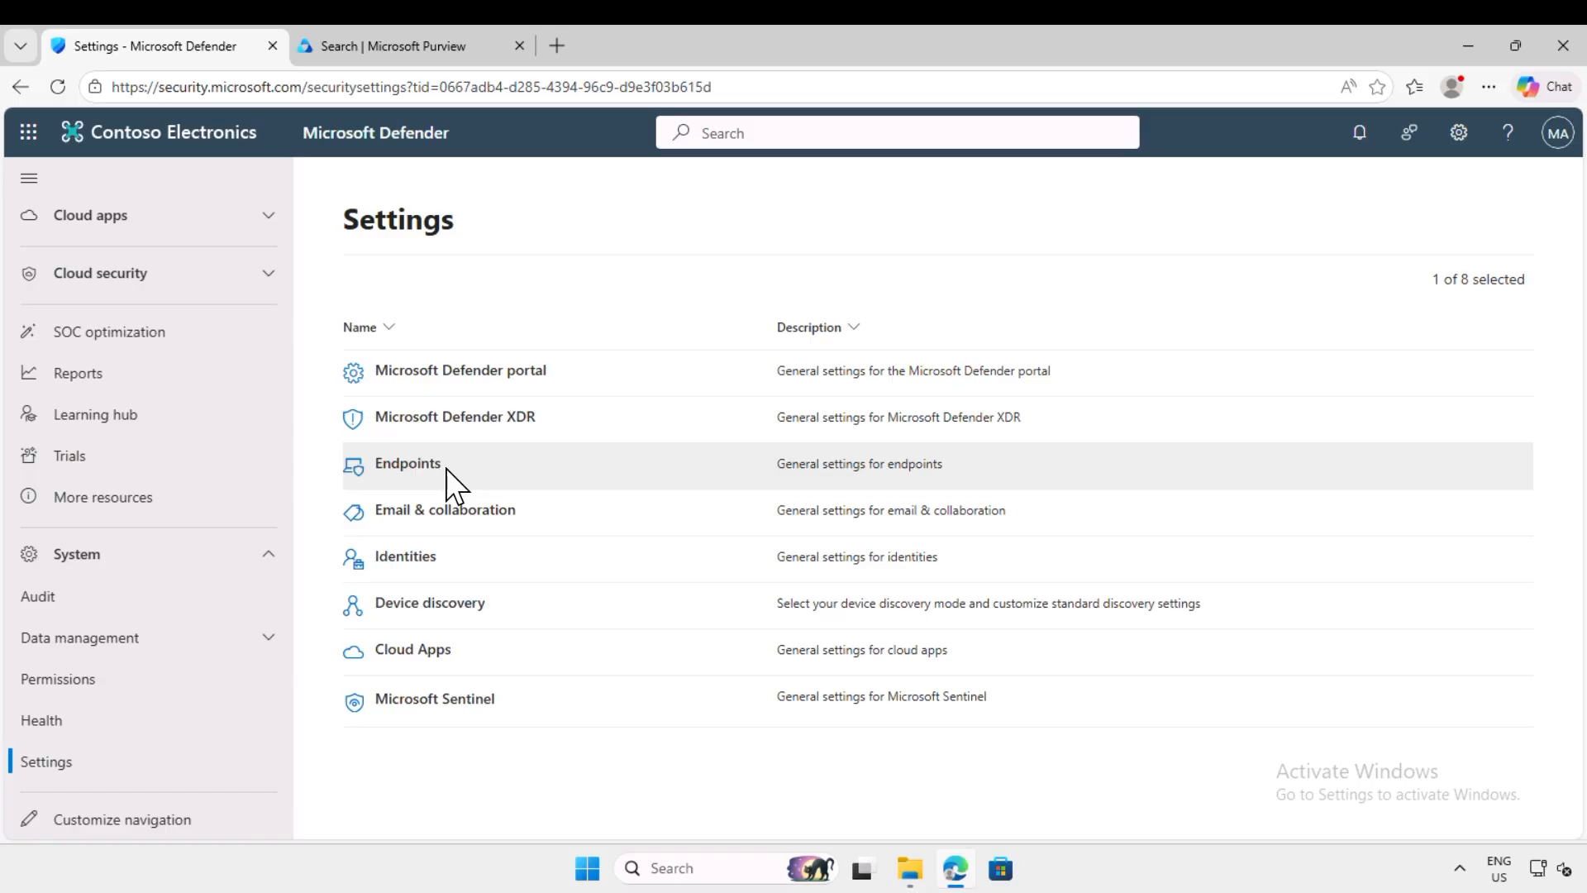
left_click(418, 464)
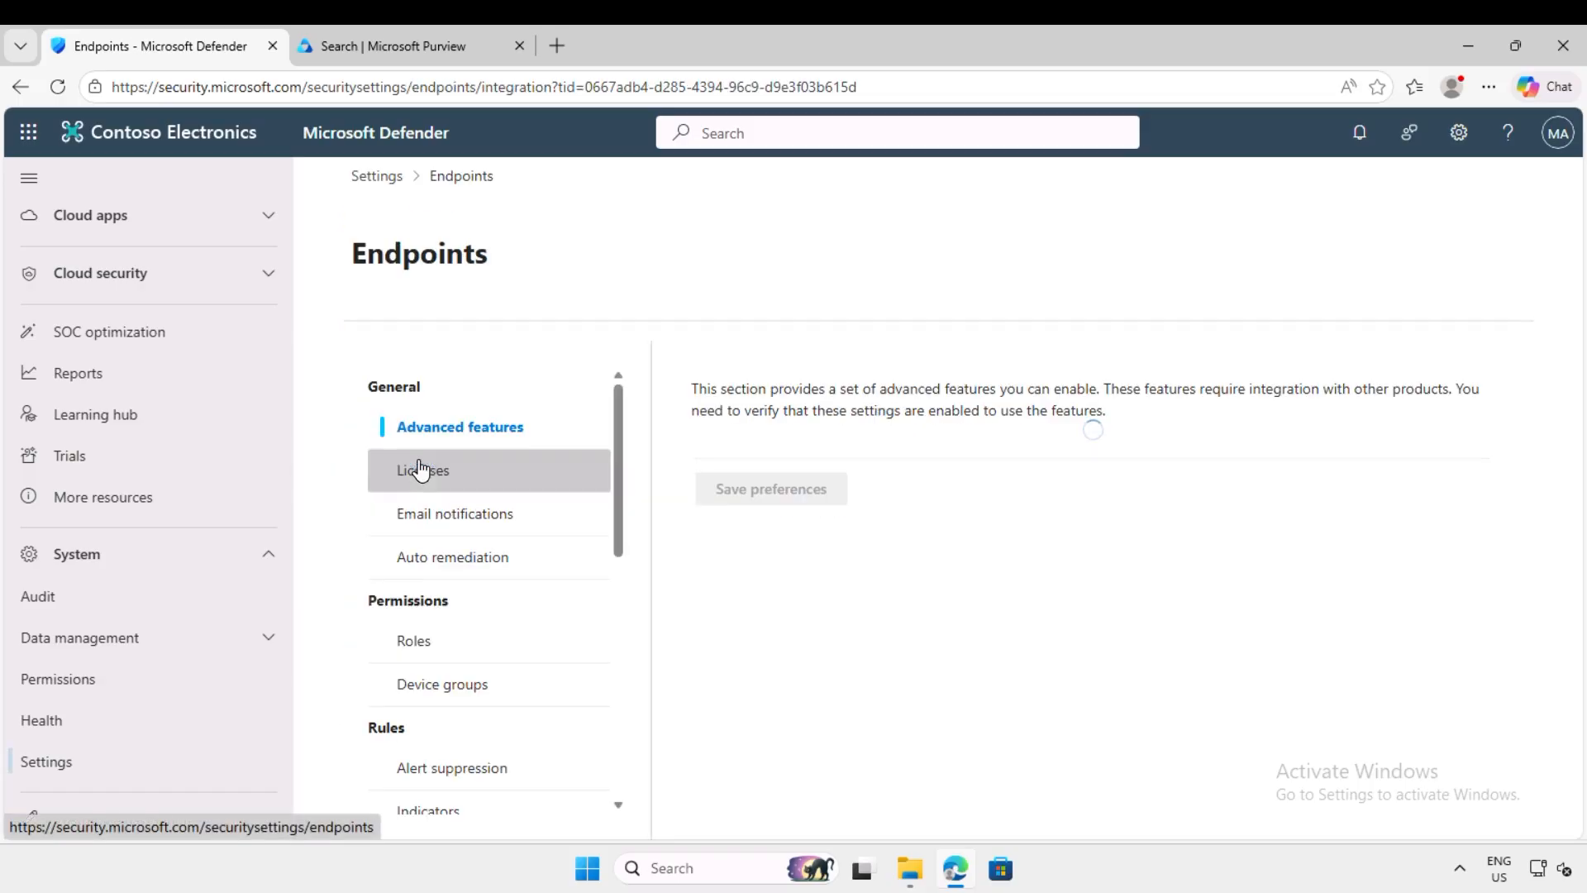
scroll(533, 649, "down", 3)
scroll(535, 649, "down", 5)
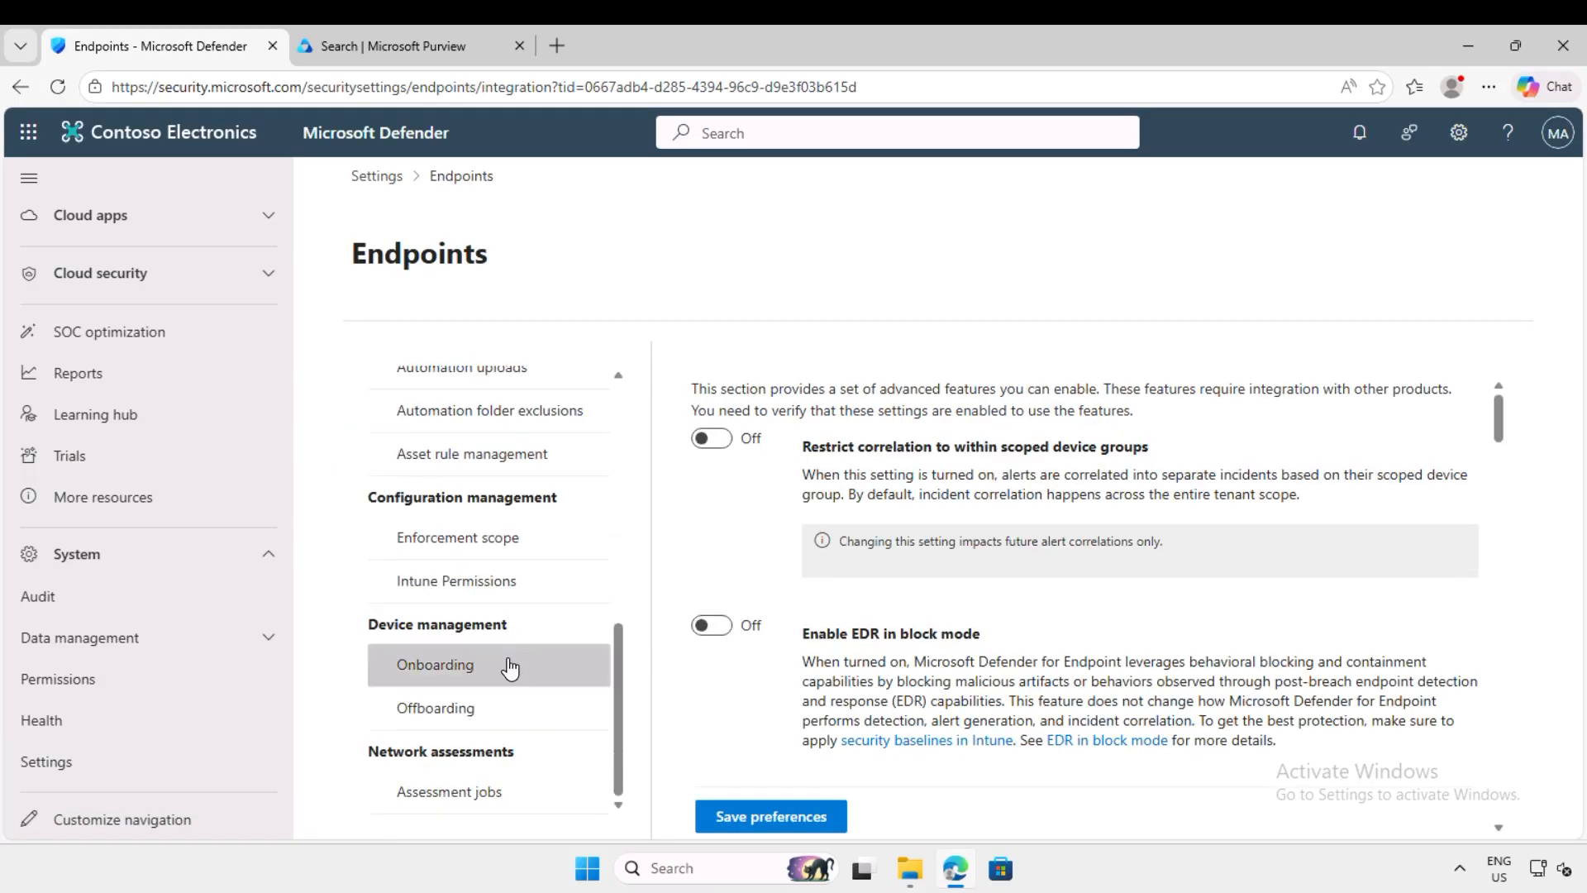
left_click(447, 682)
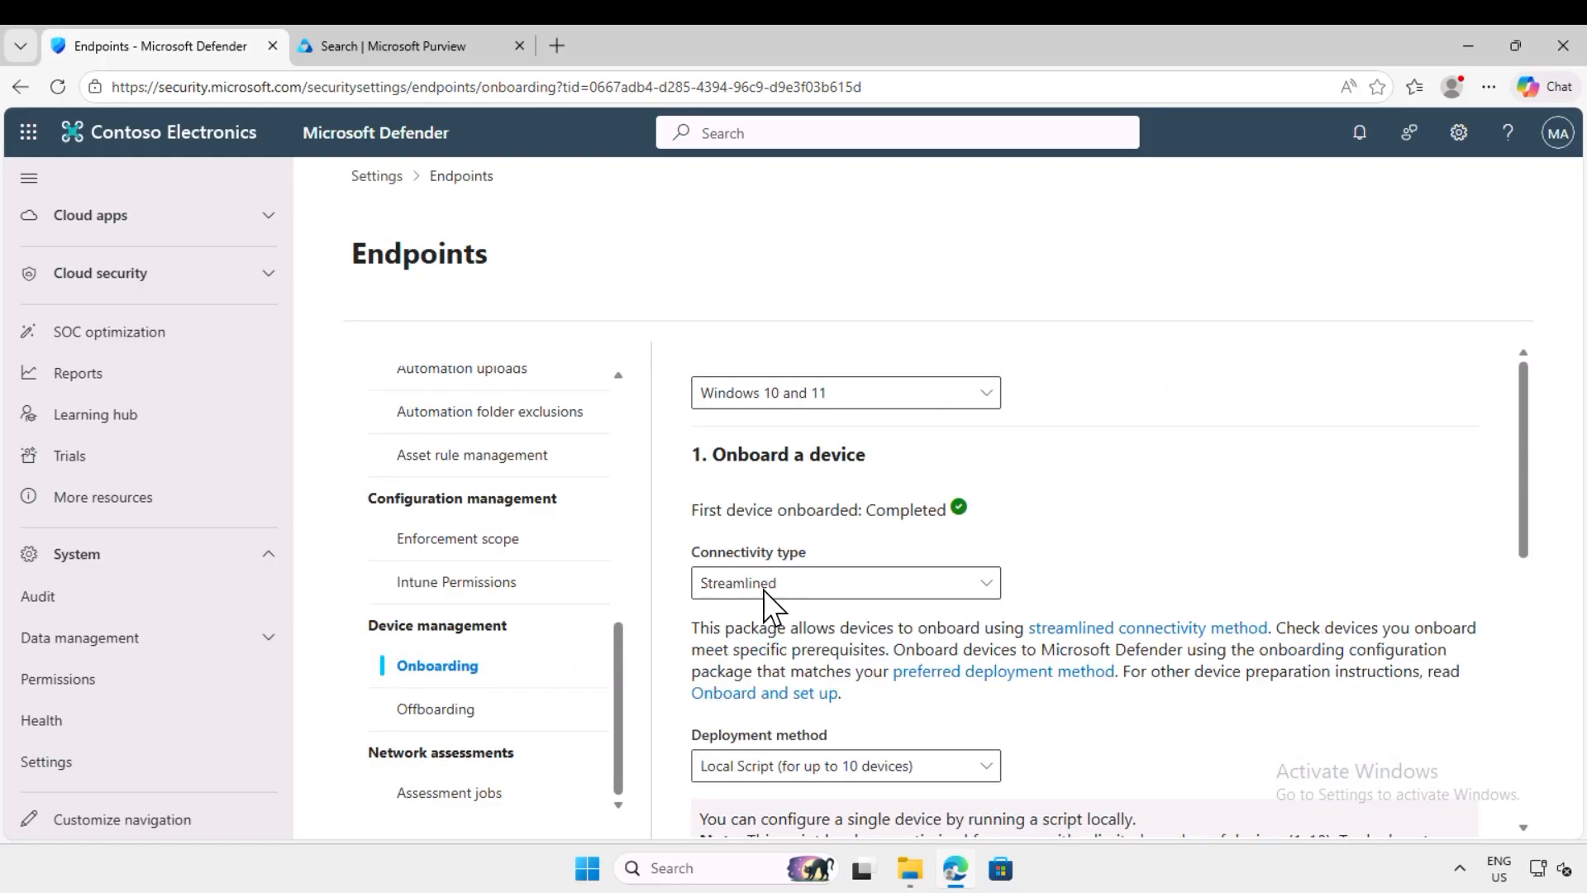
scroll(918, 649, "down", 5)
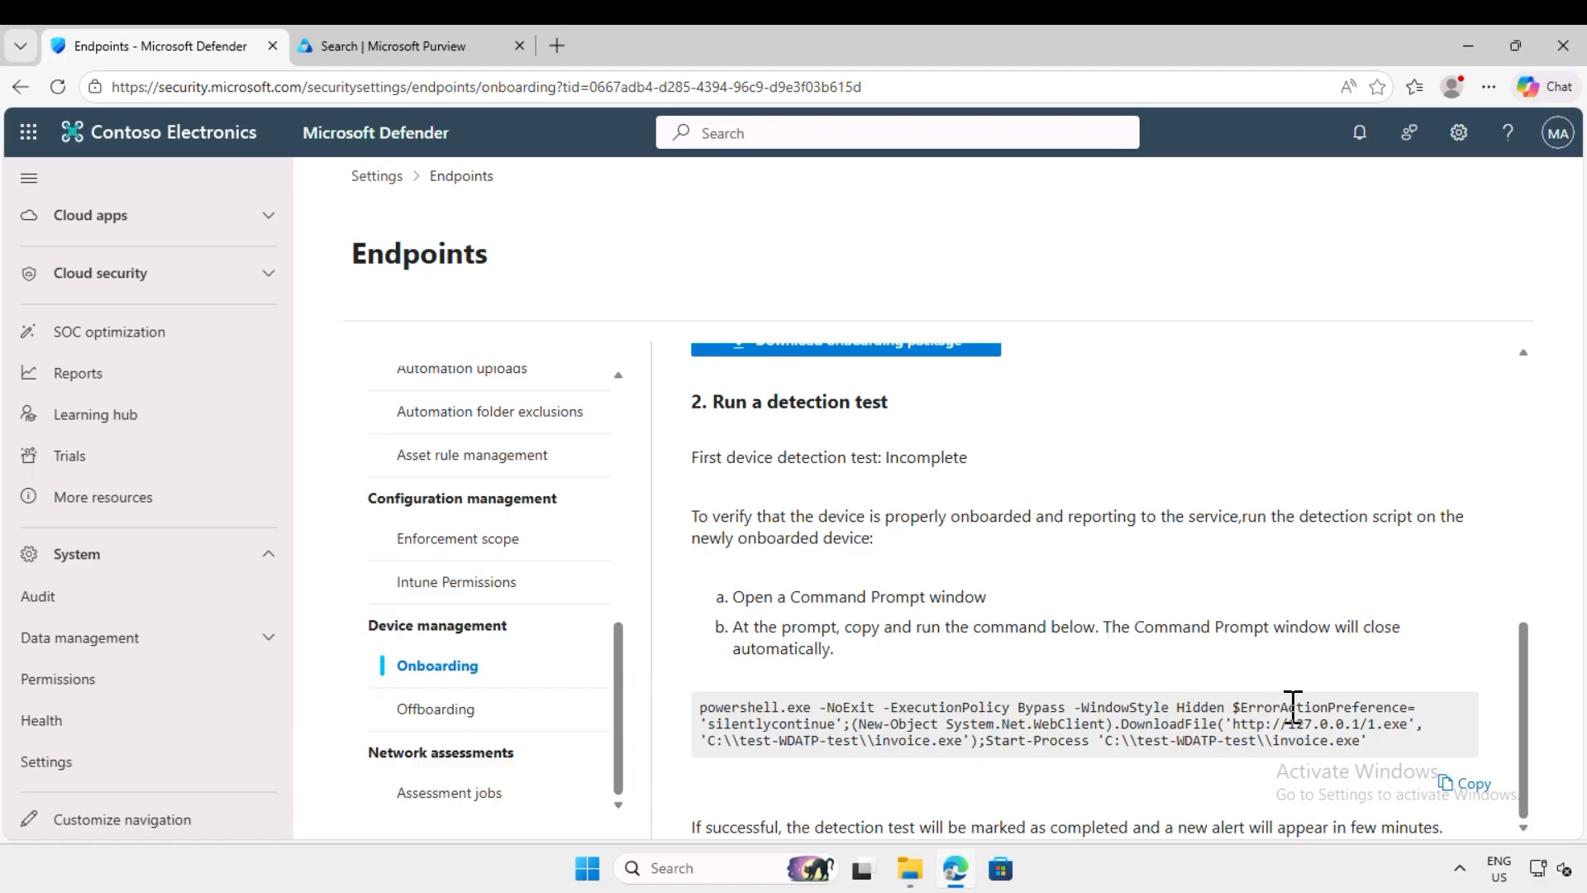
left_click(1472, 785)
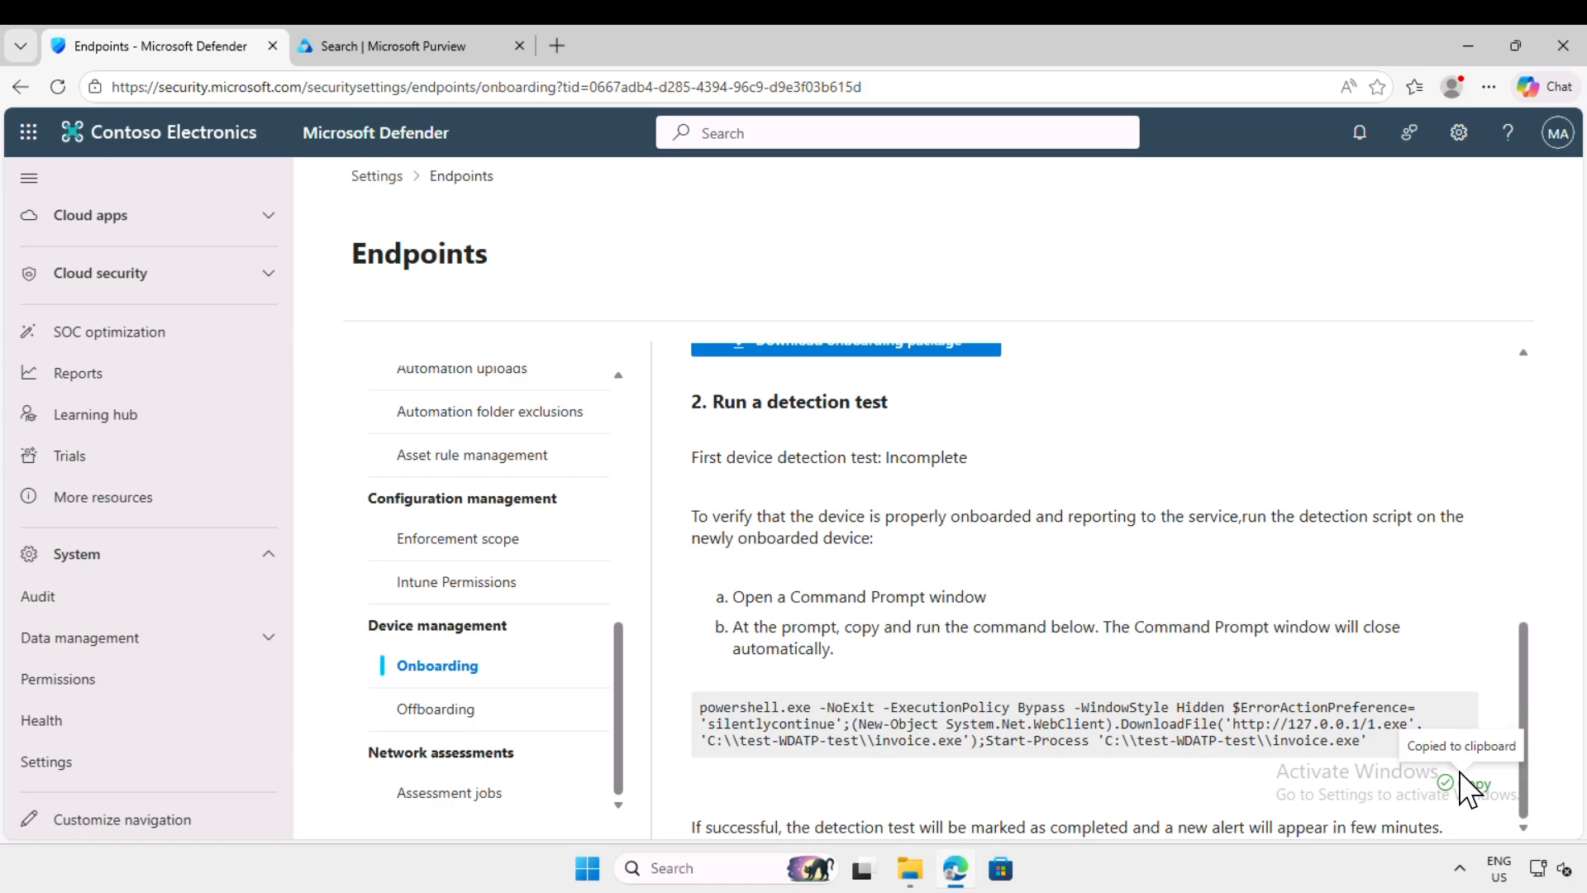
Step: Open Command Prompt and run the copied PowerShell detection test command
left_click(589, 872)
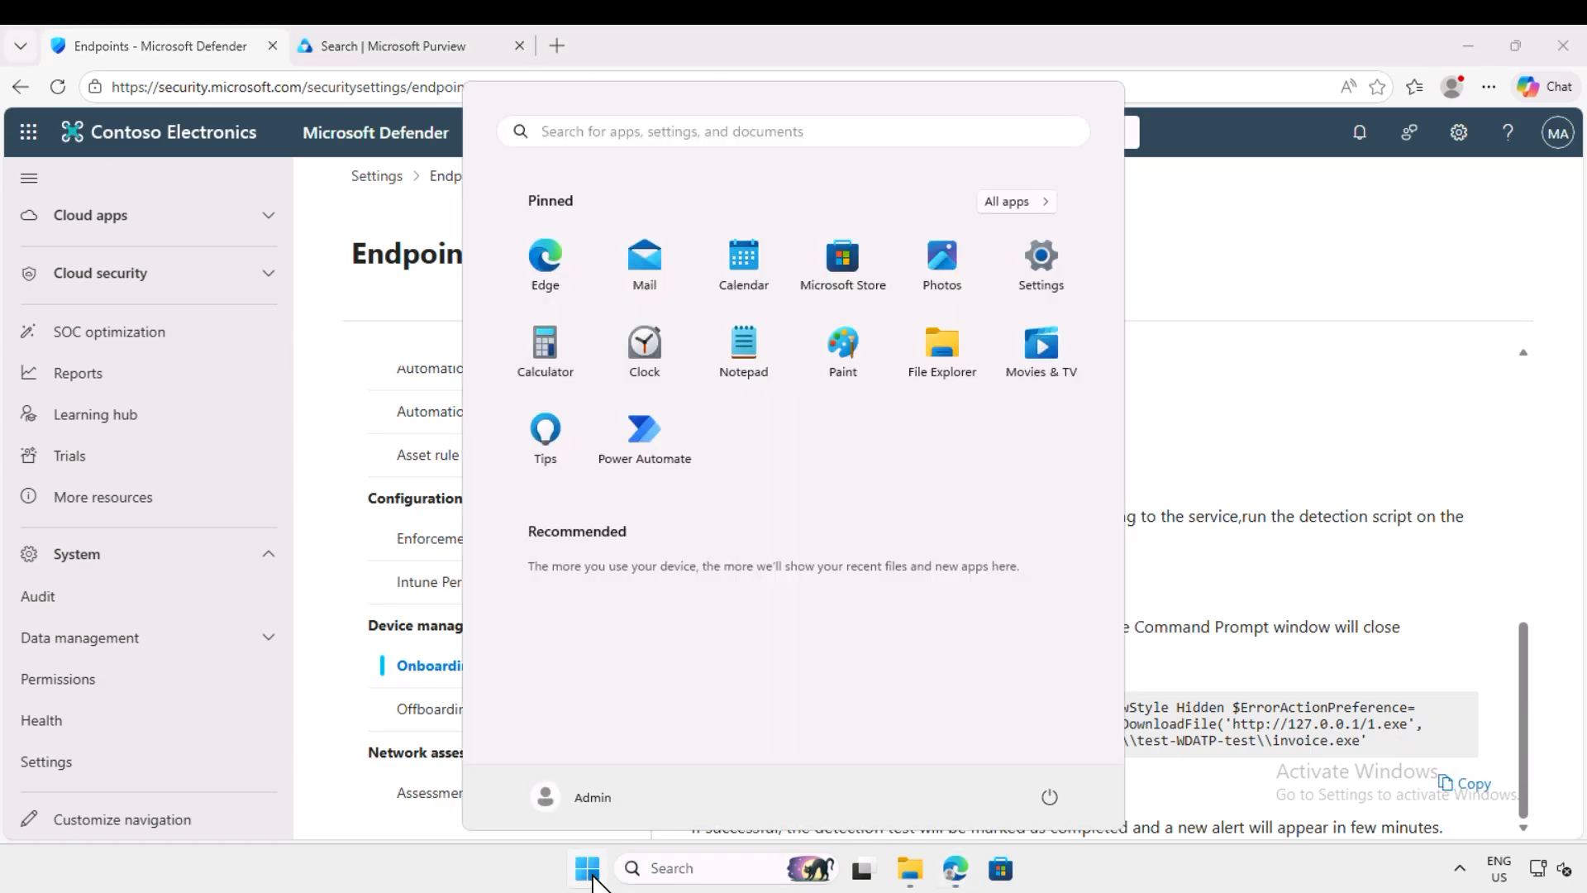
type("cmd")
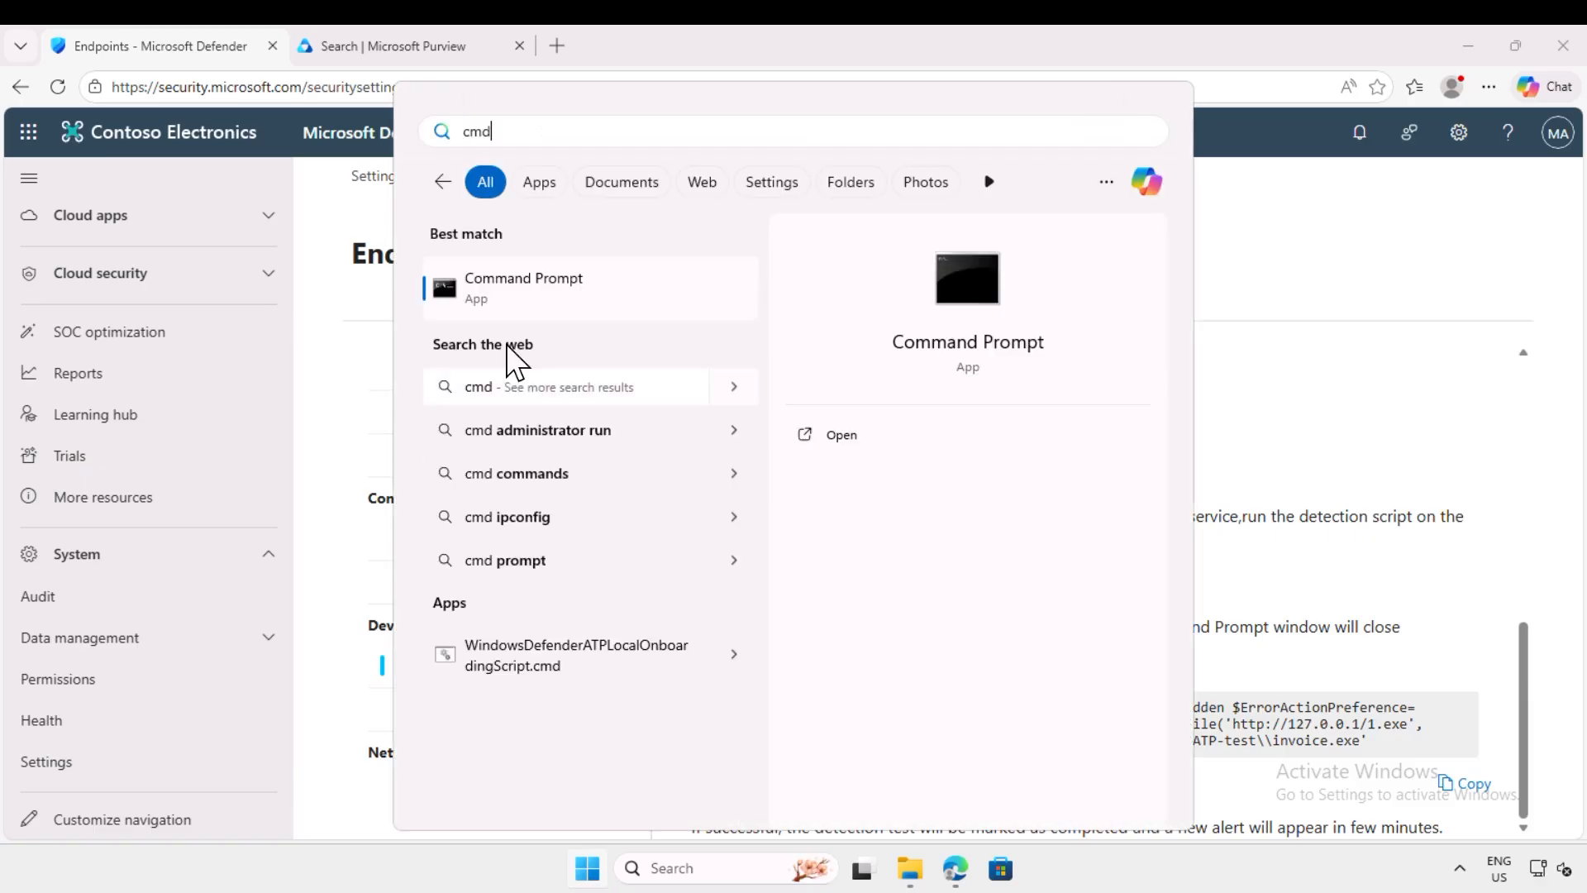
left_click(865, 473)
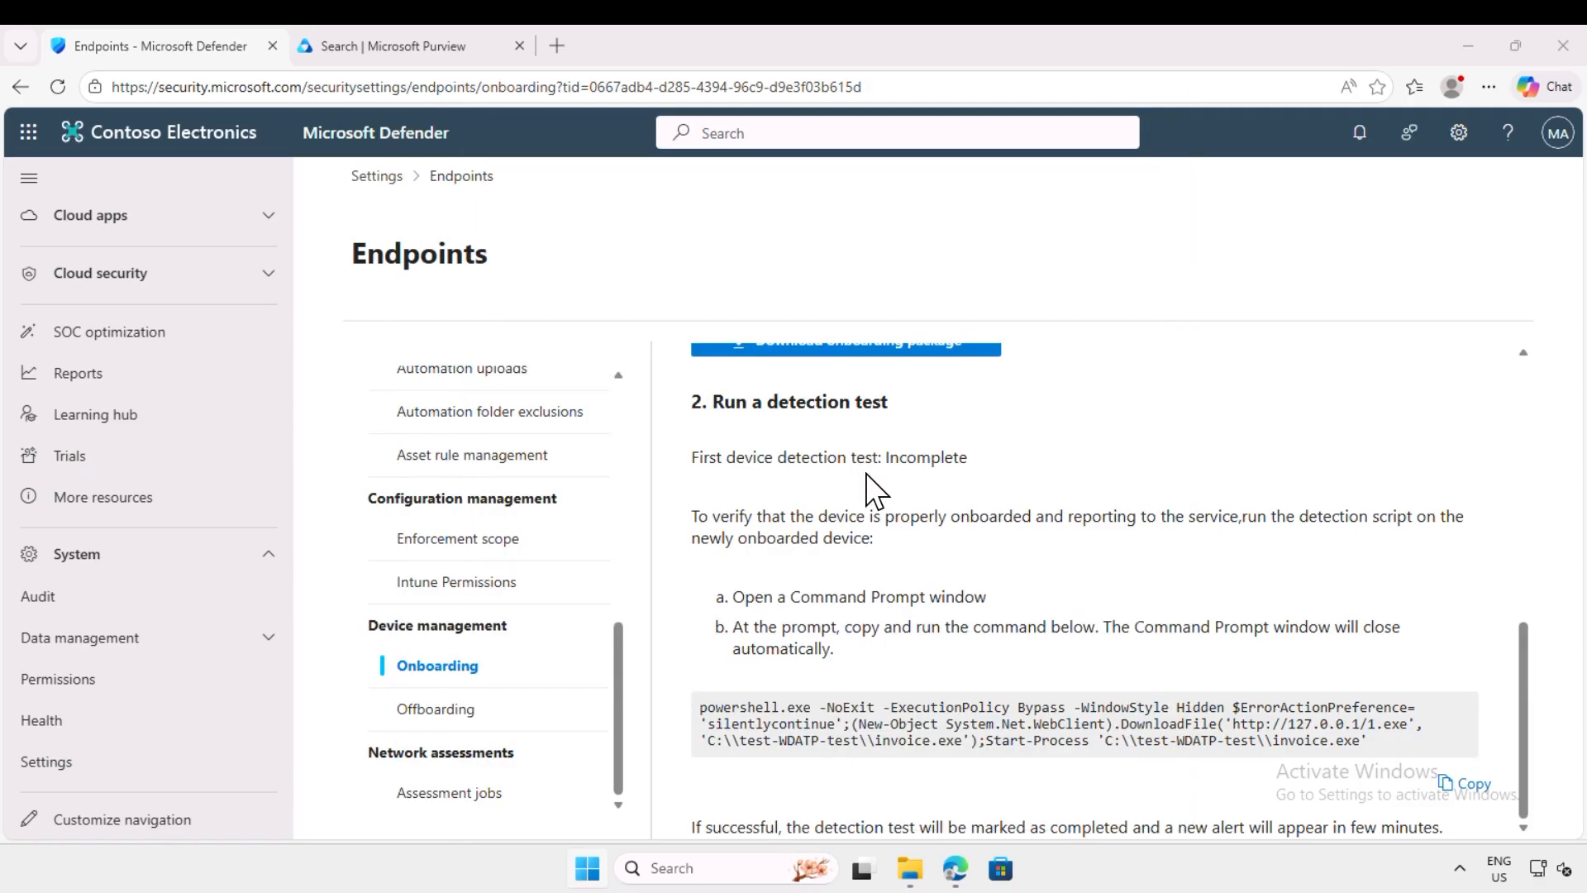
left_click(740, 613)
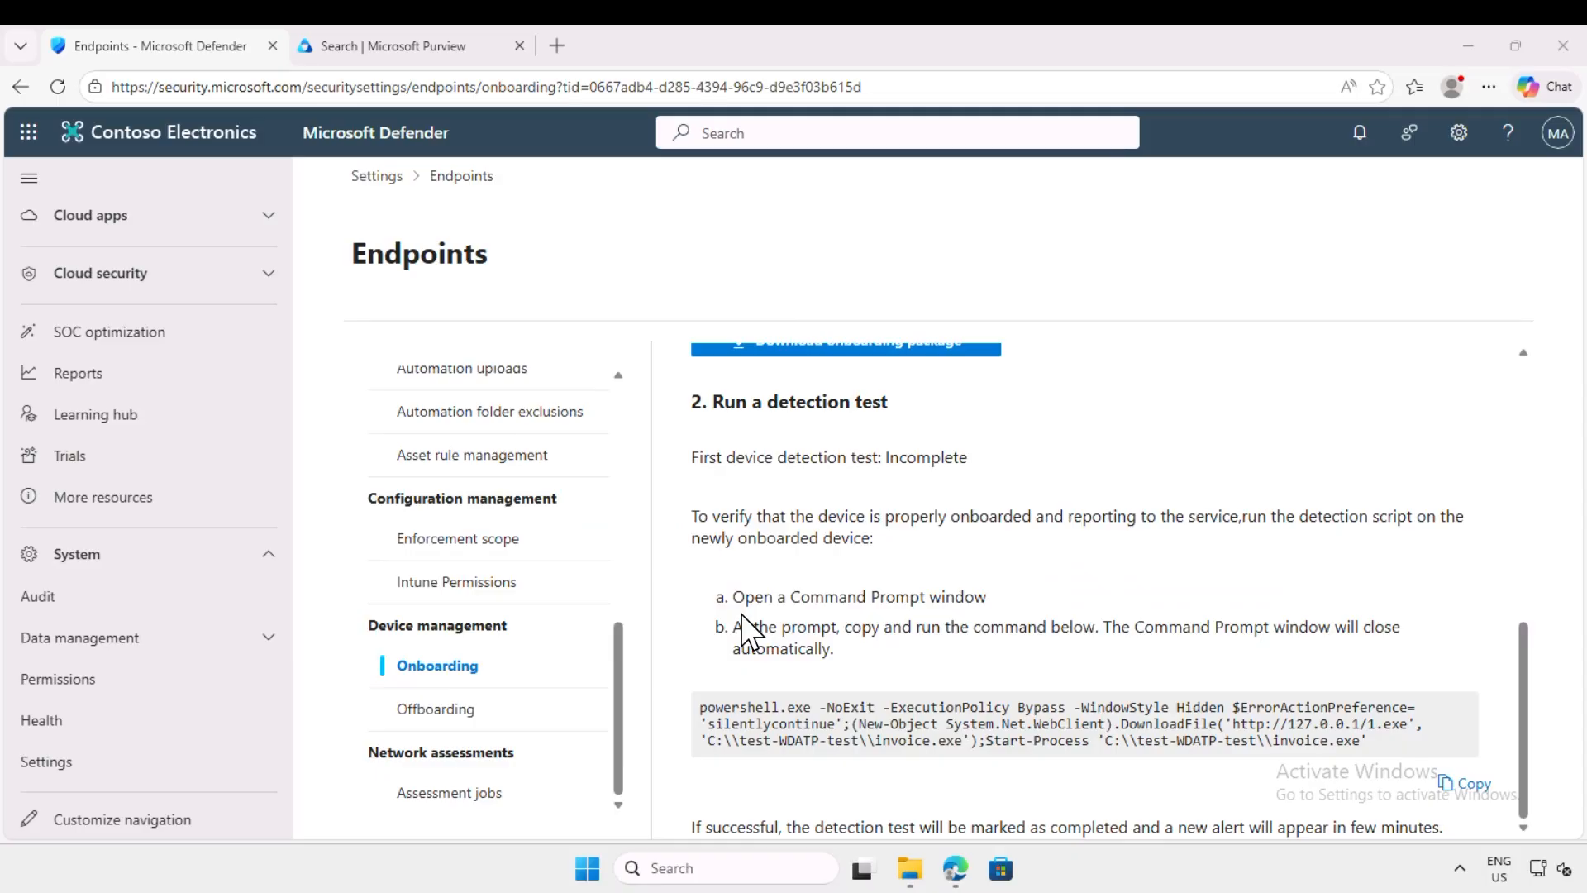
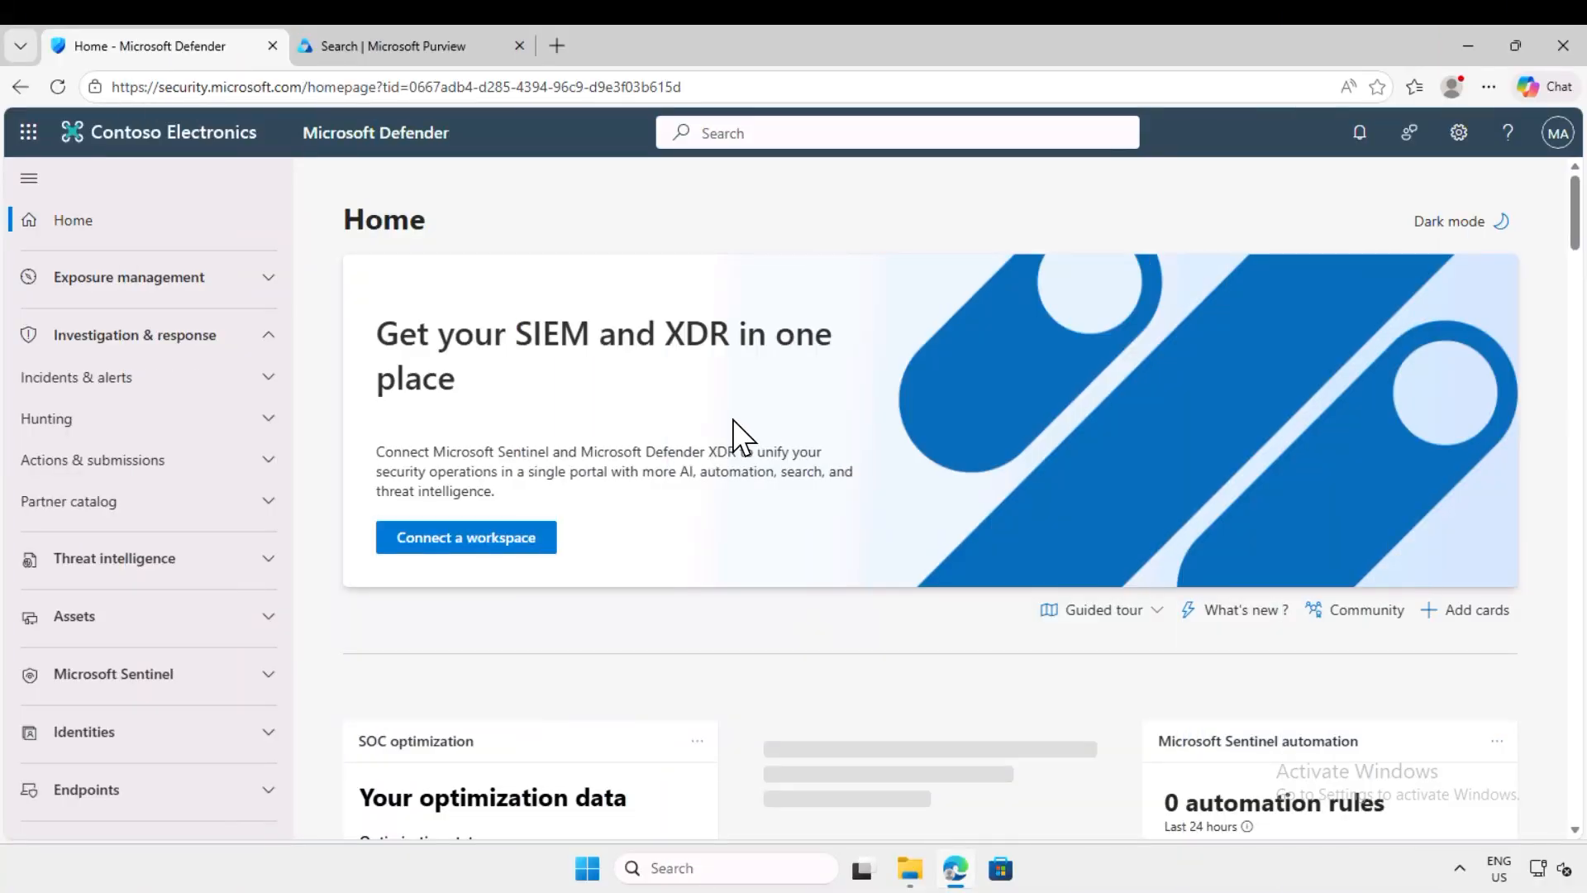
Step: Classify the [Test Alert] Suspicious Powershell commandline incident as Informational, expected activity - Security testing and save it
left_click(117, 381)
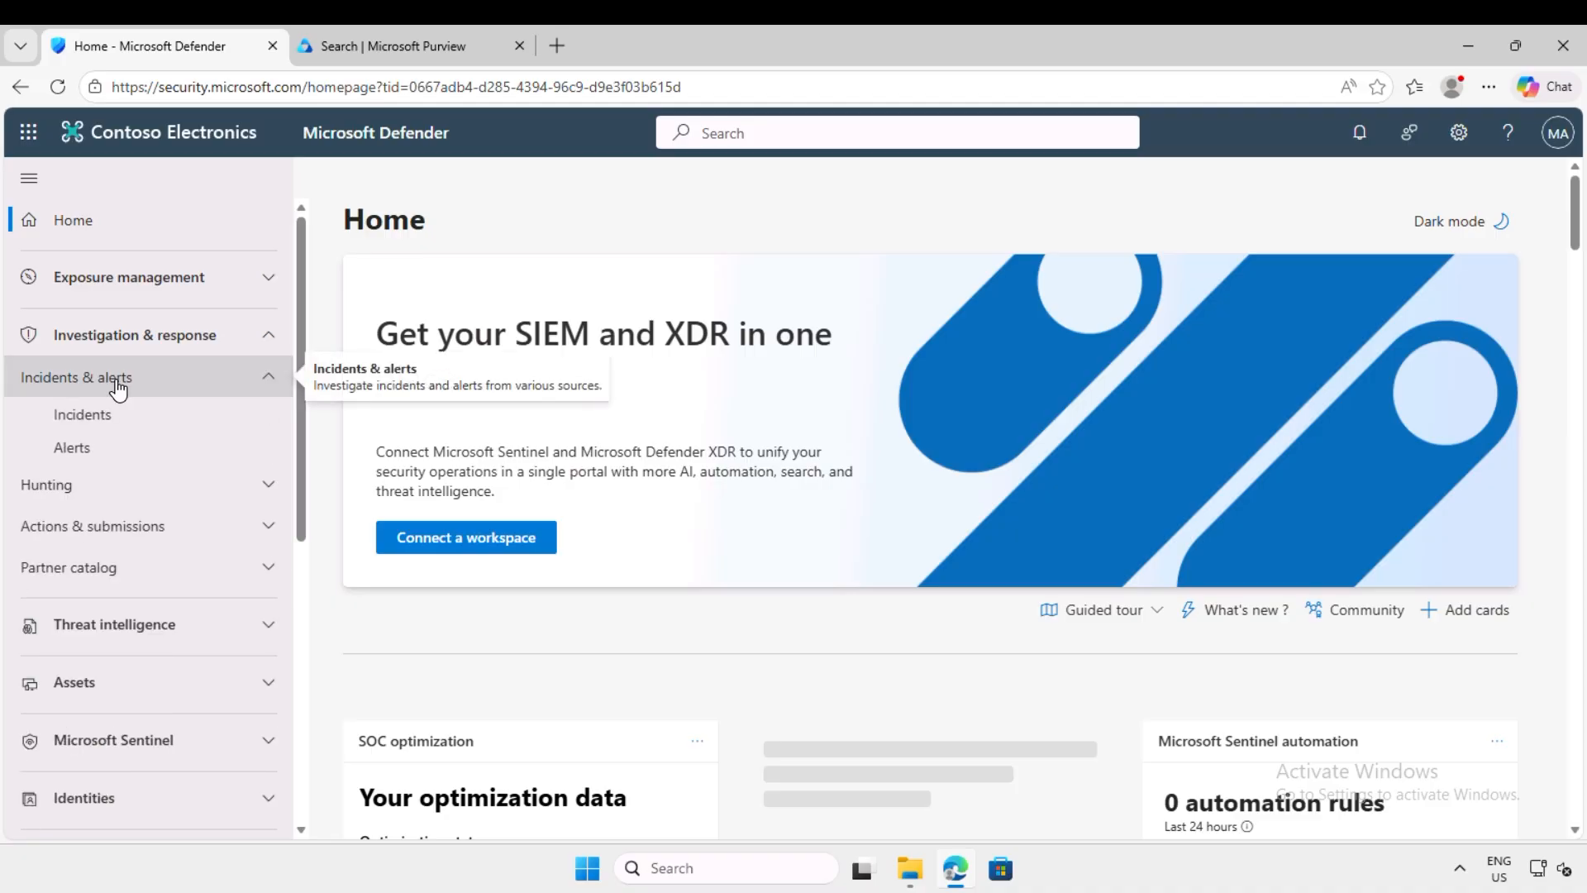
left_click(111, 429)
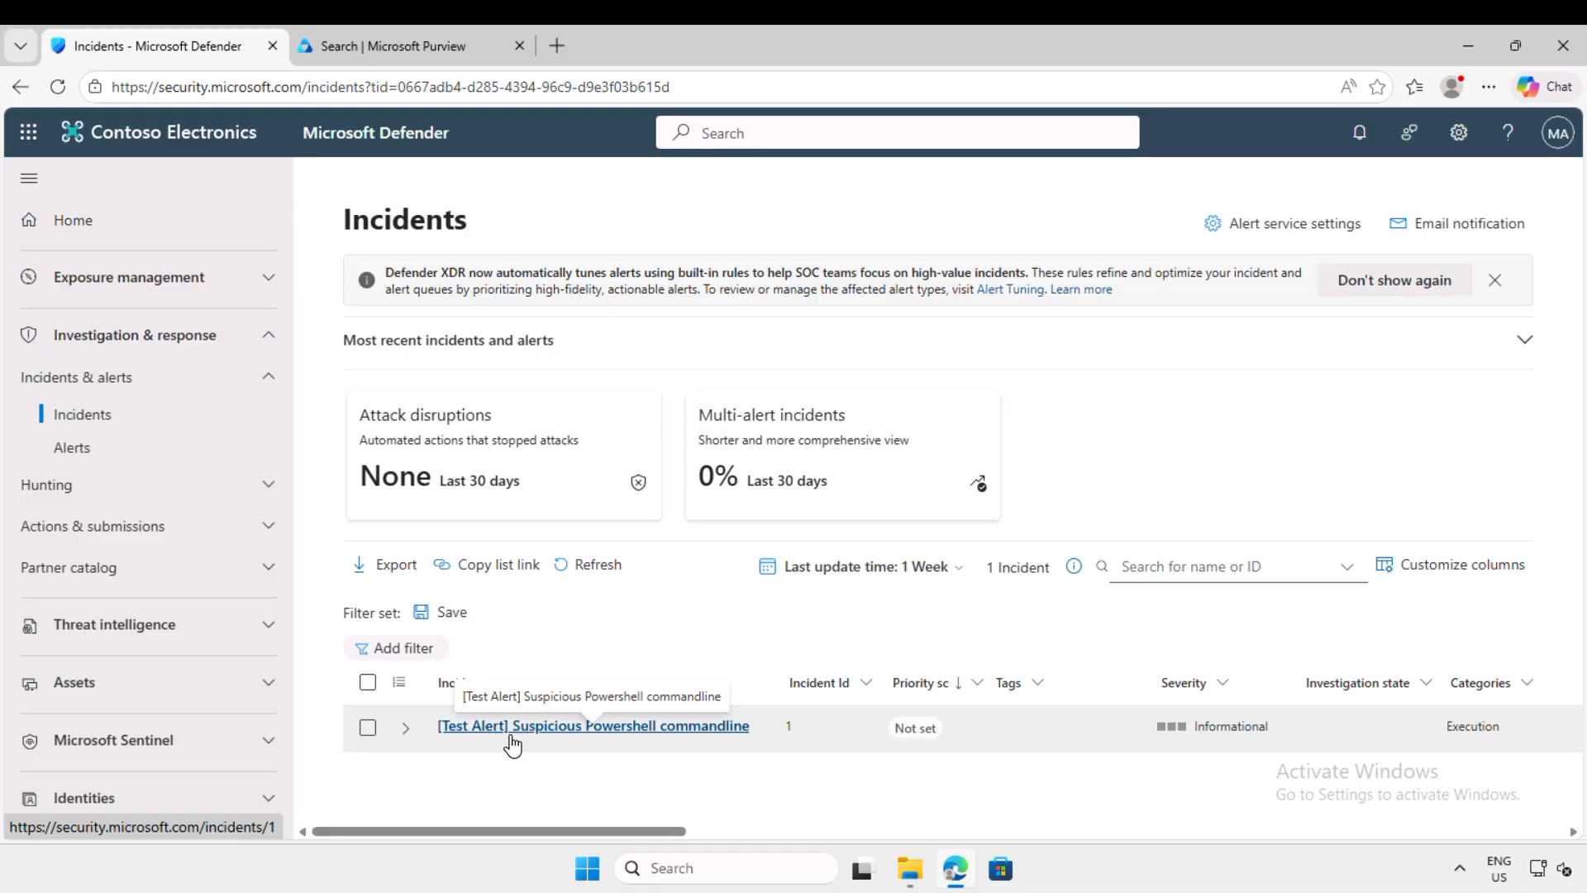
left_click(368, 729)
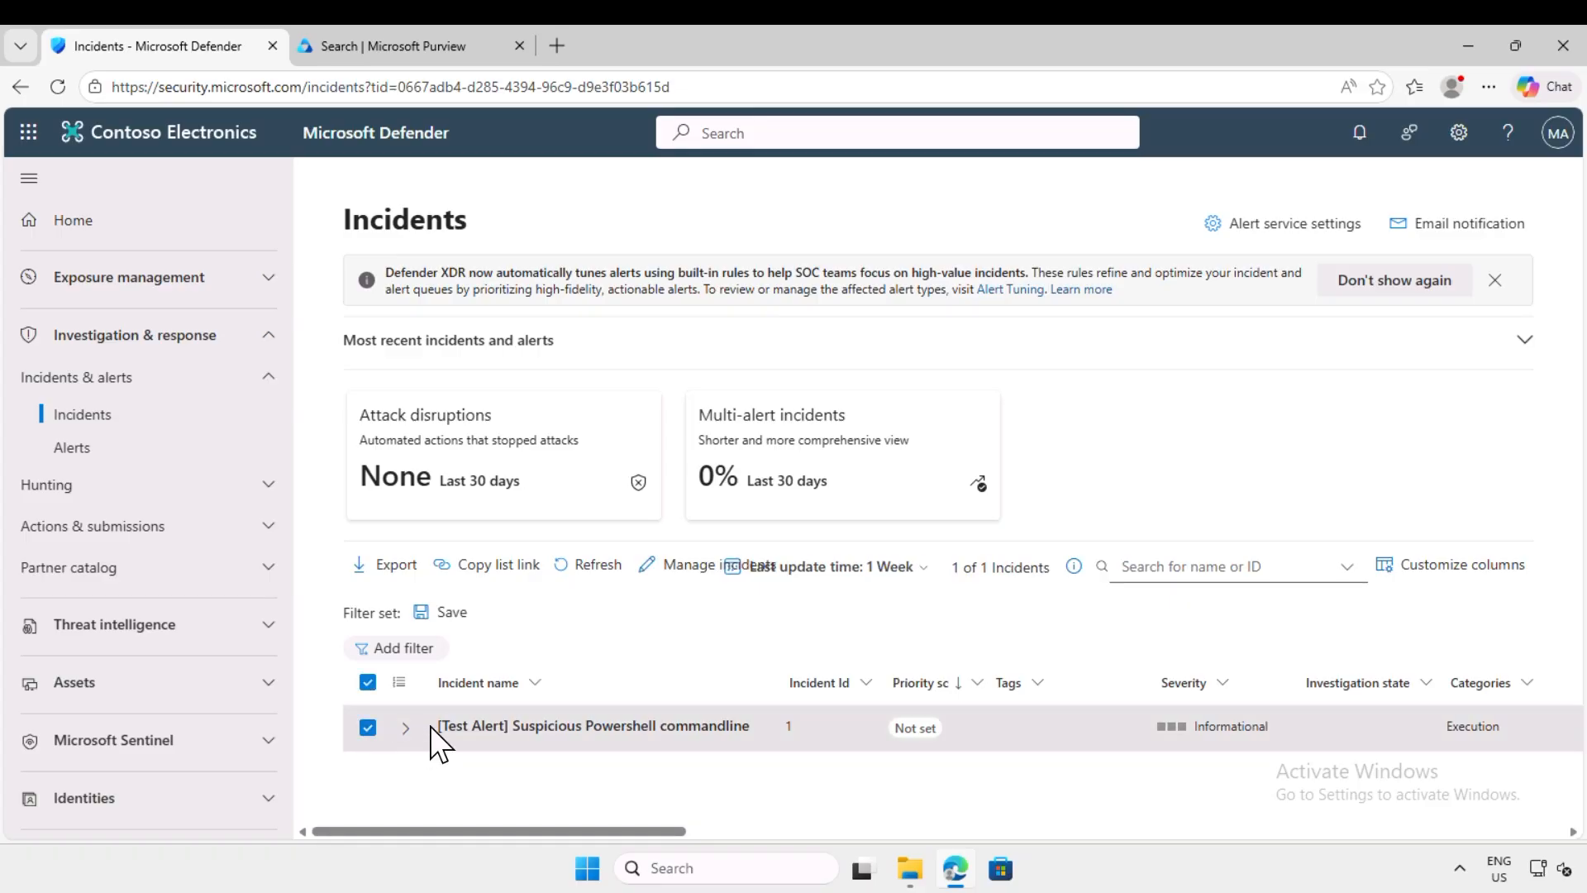
left_click(710, 569)
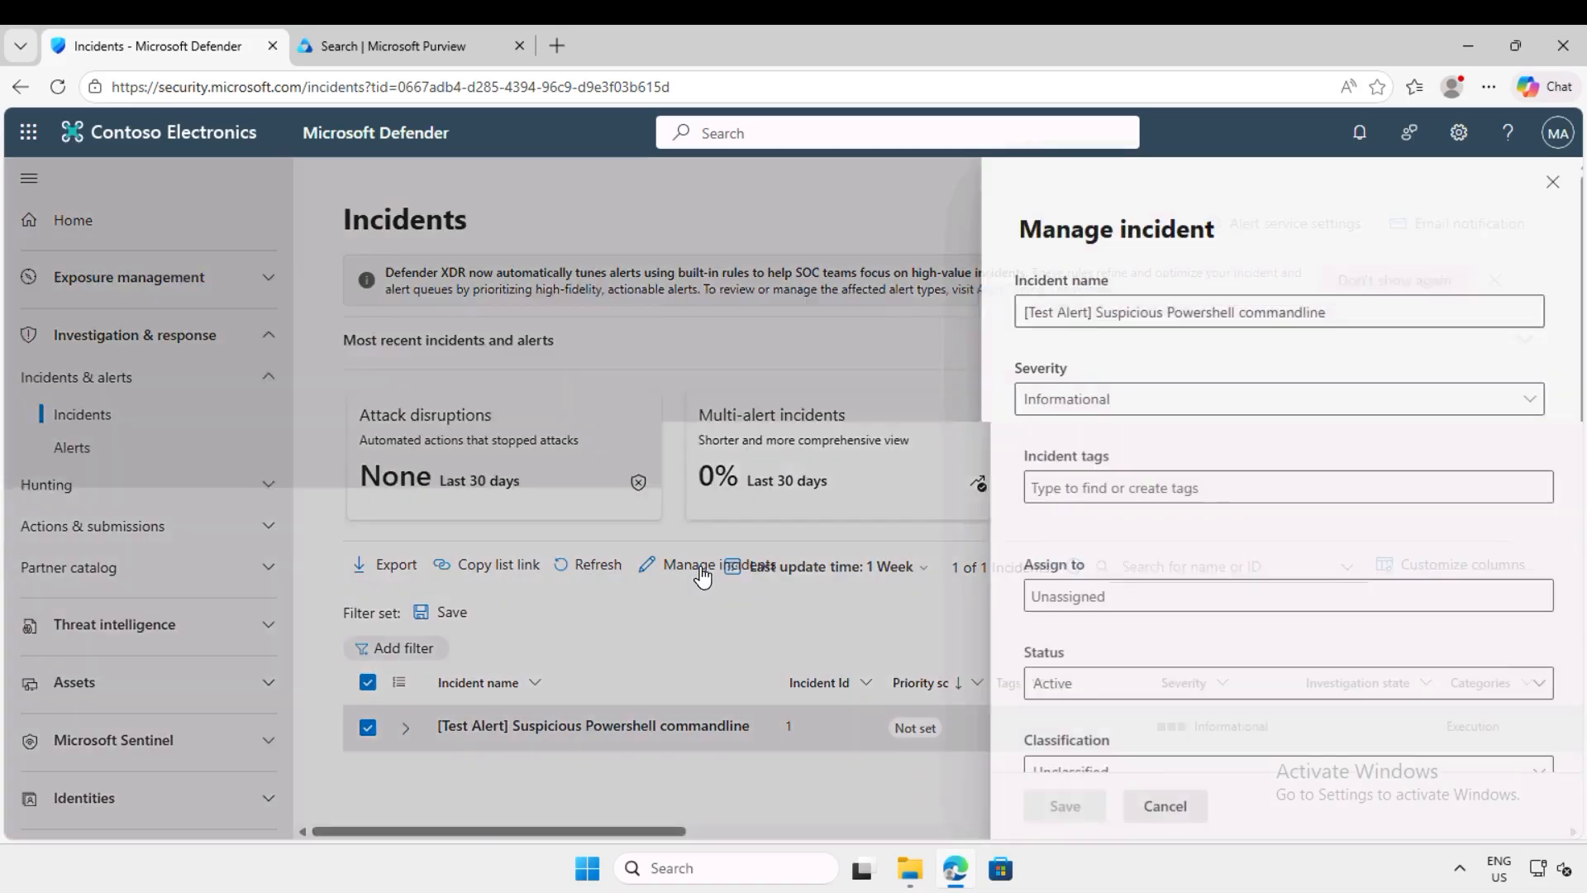
scroll(1173, 637, "down", 1)
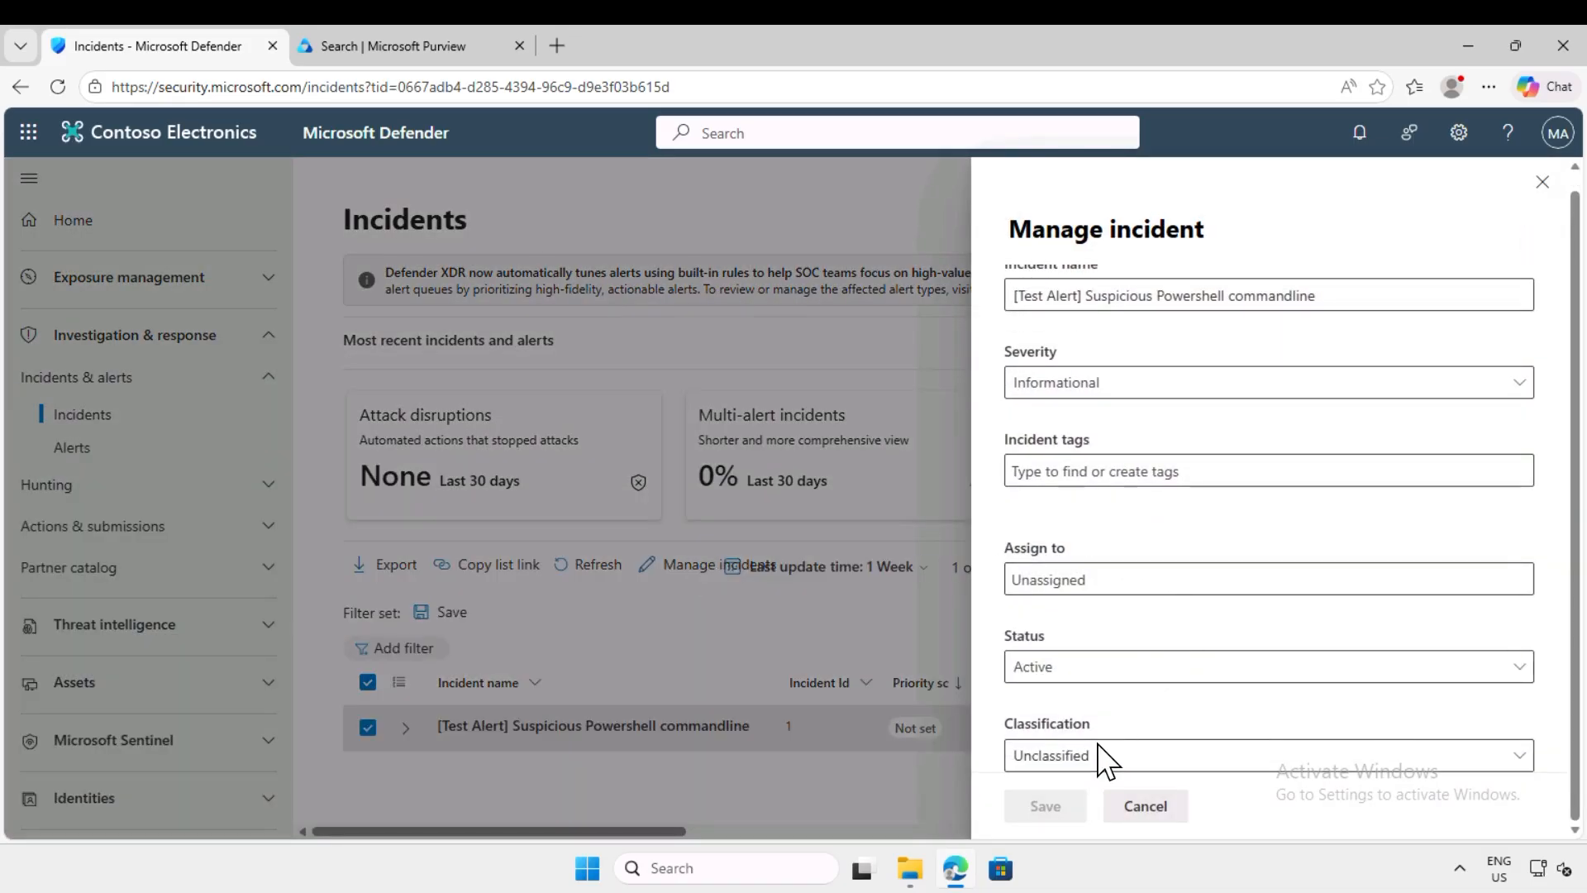
left_click(1099, 755)
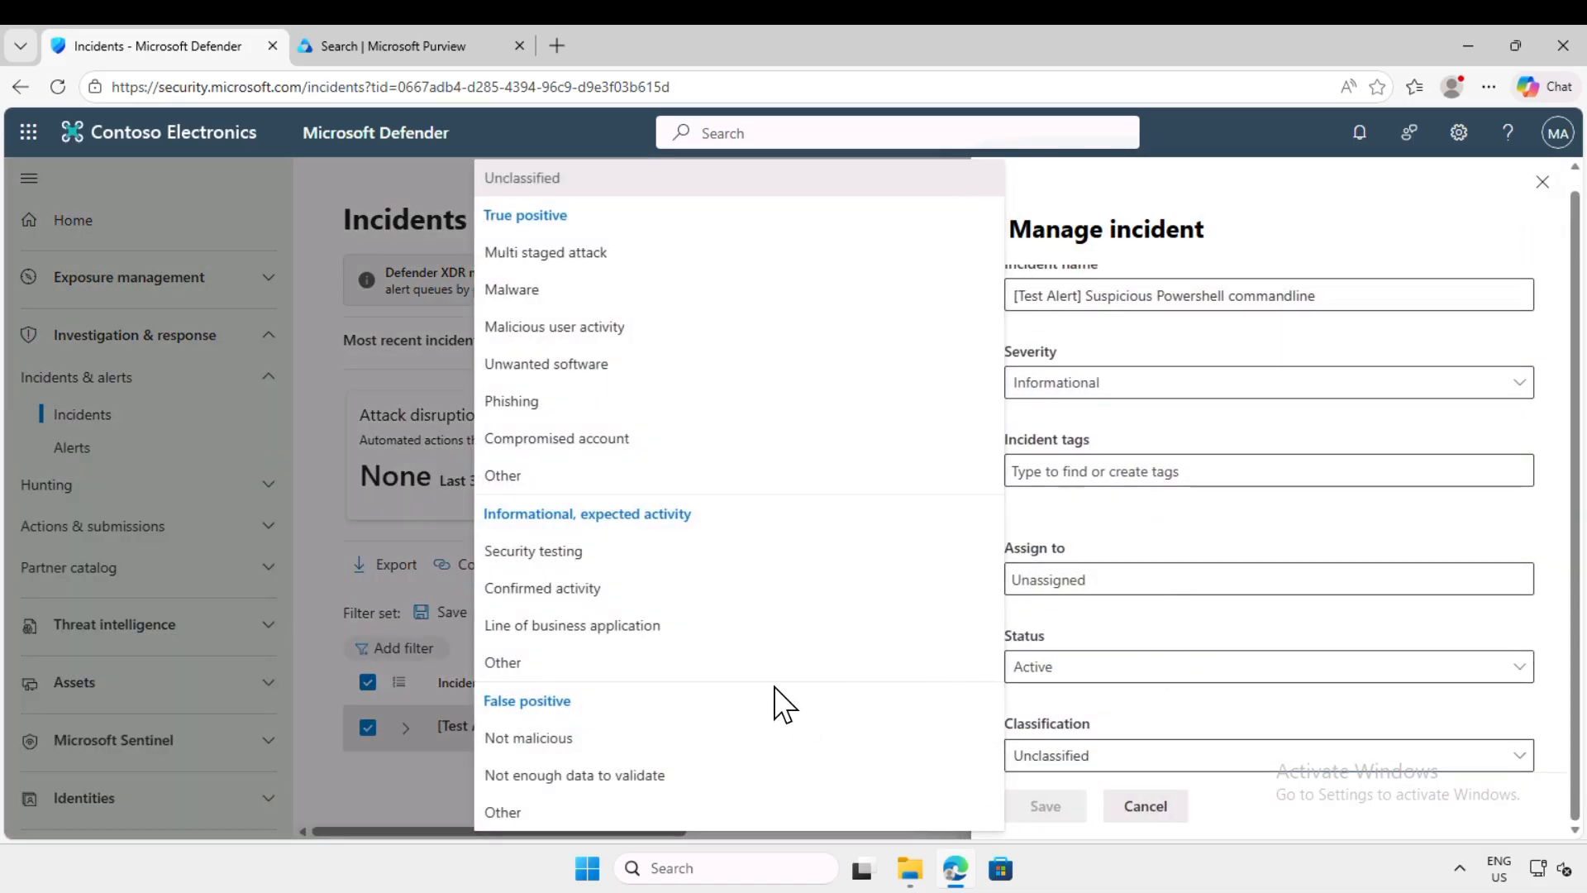
left_click(565, 560)
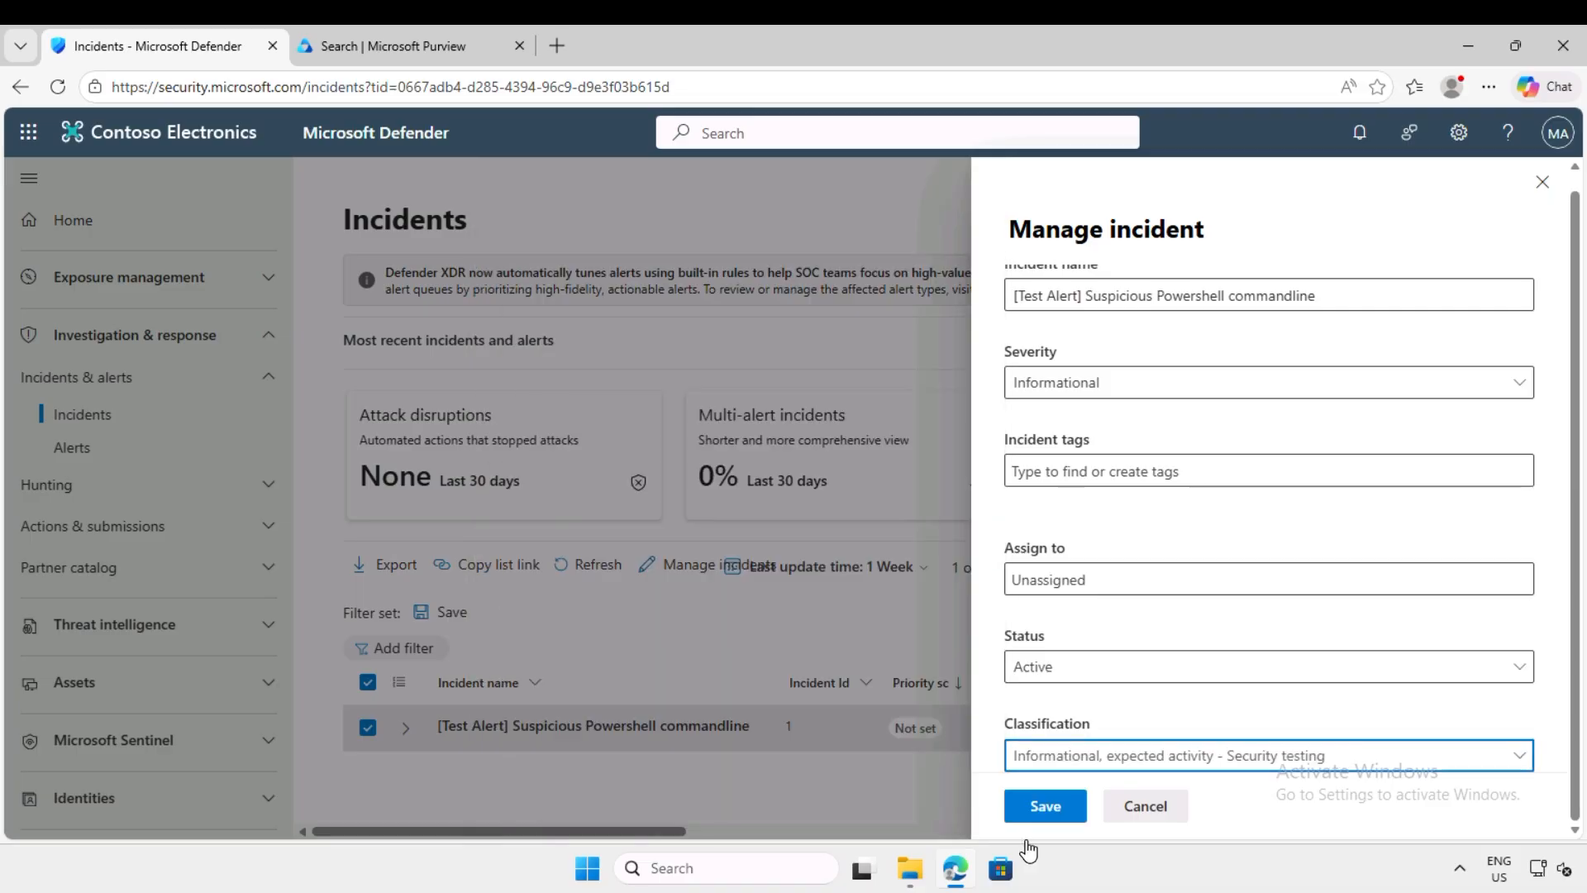
left_click(1064, 814)
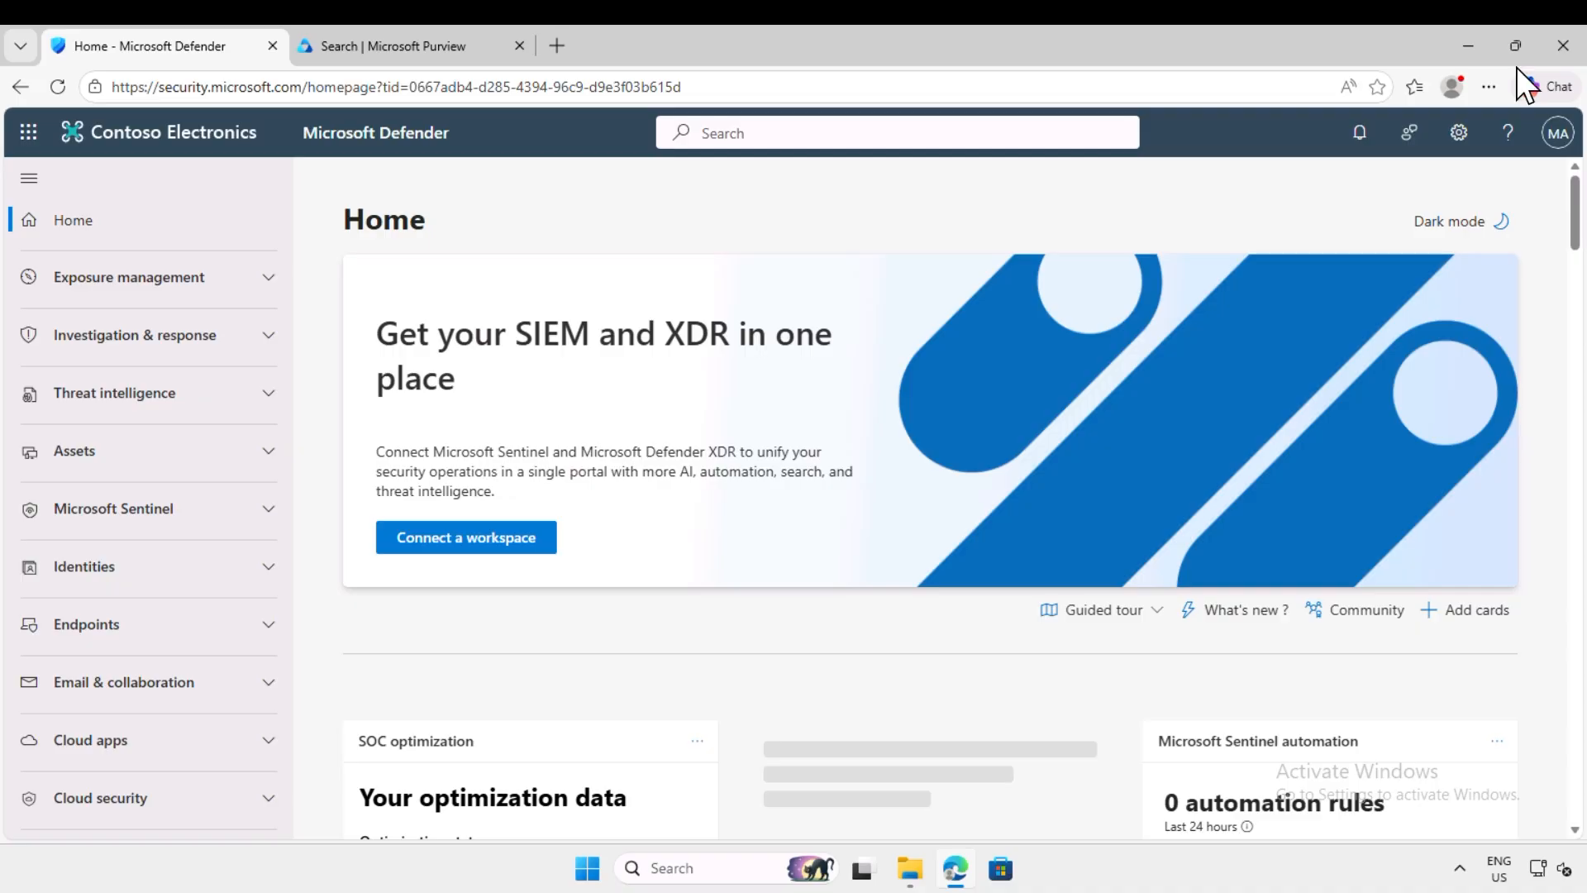
Step: Open the Permissions and roles page through the Microsoft Defender XDR settings
scroll(130, 626, "down", 4)
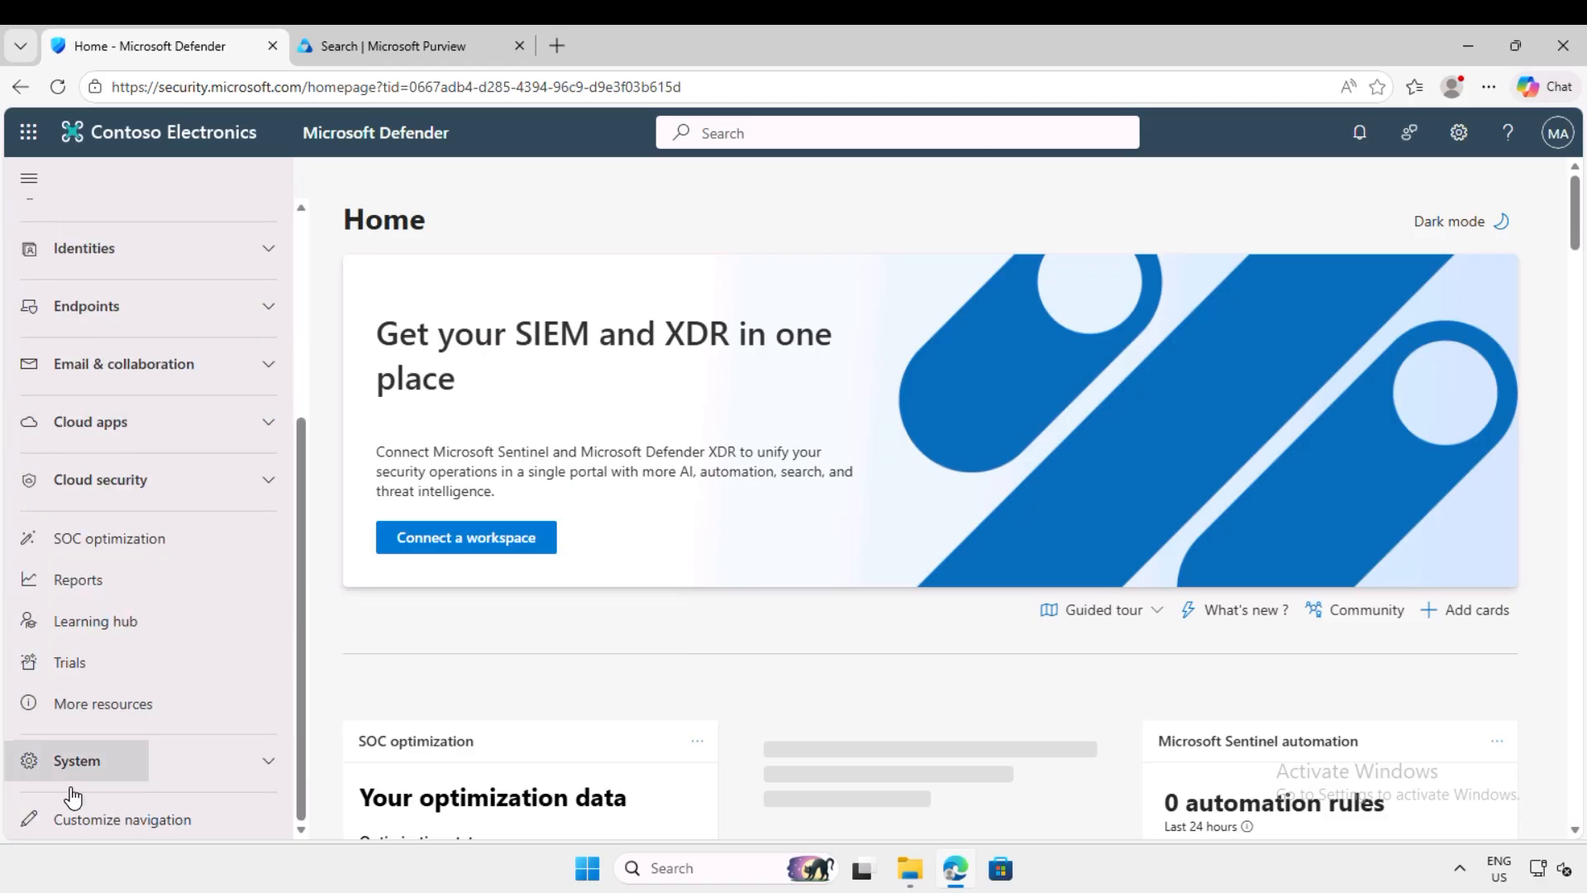
left_click(83, 764)
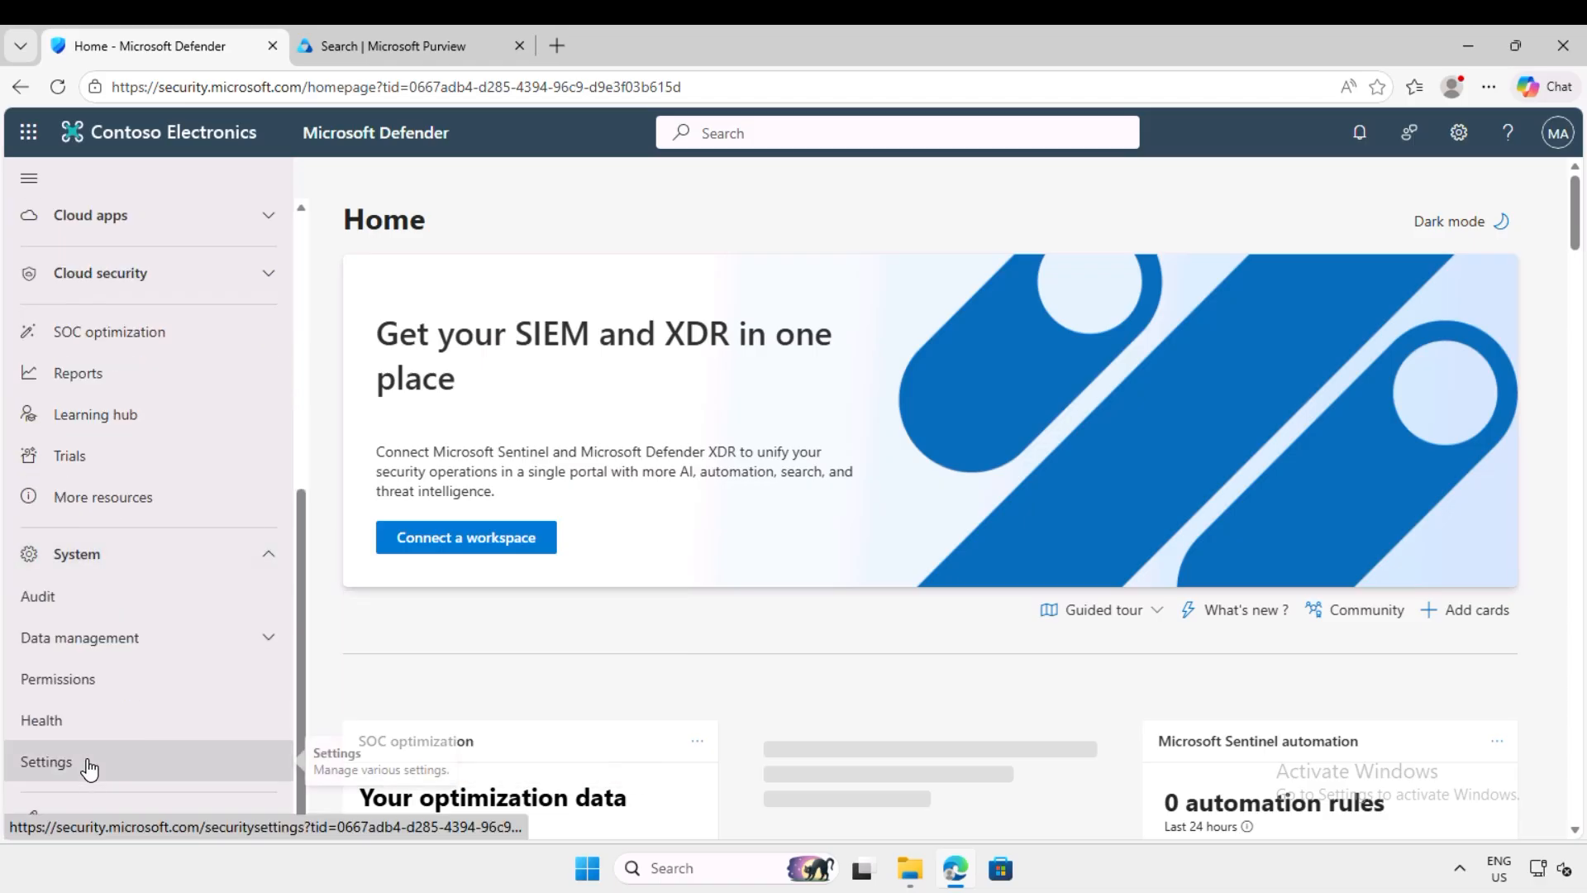
left_click(88, 767)
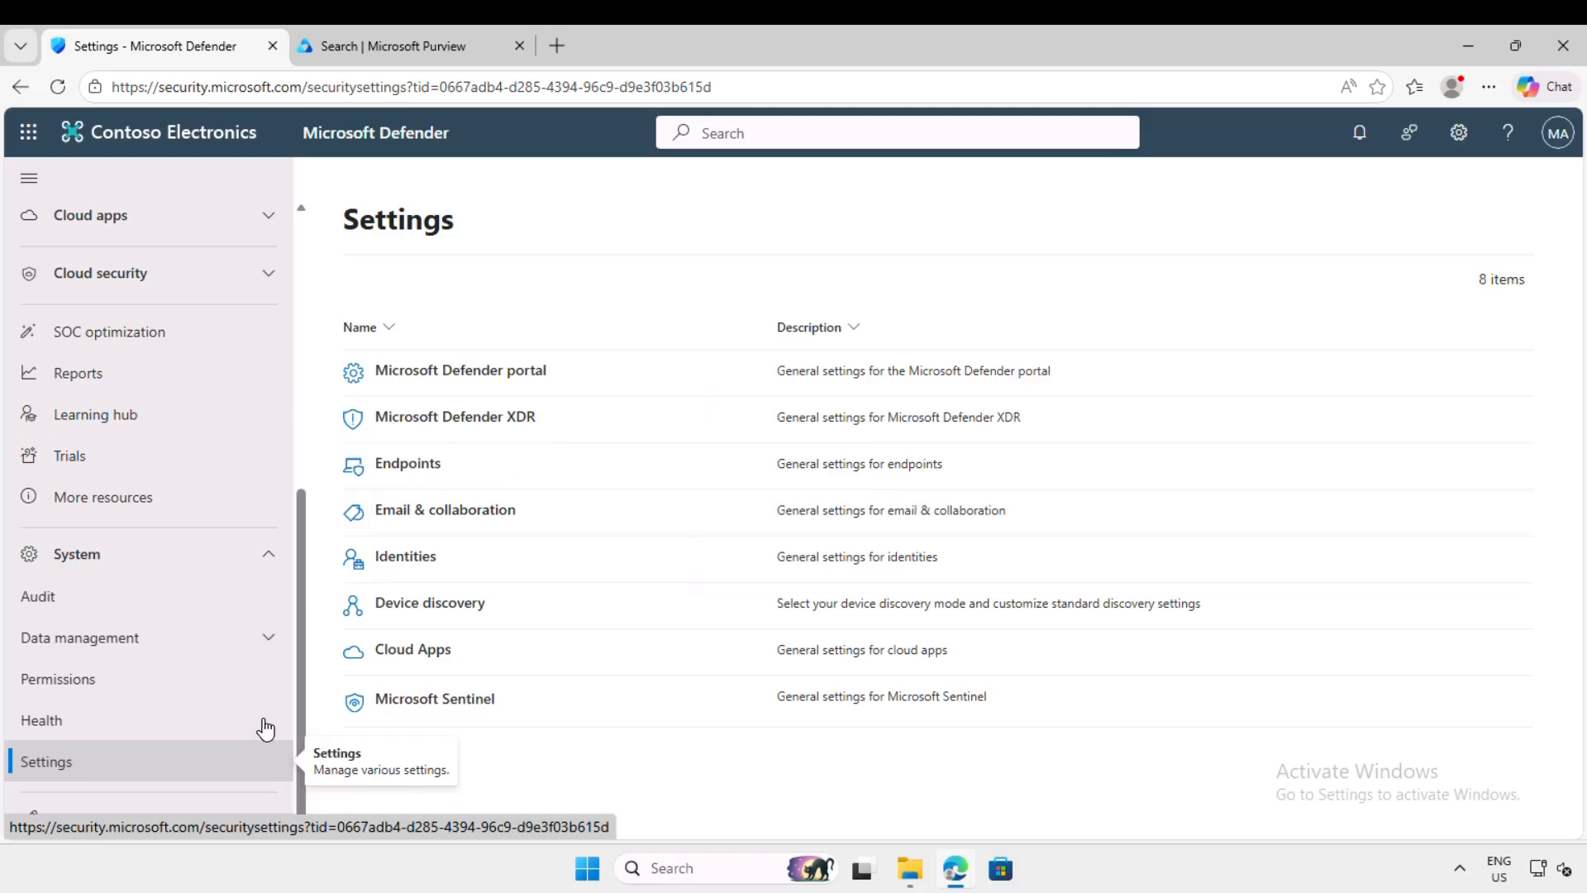
left_click(461, 430)
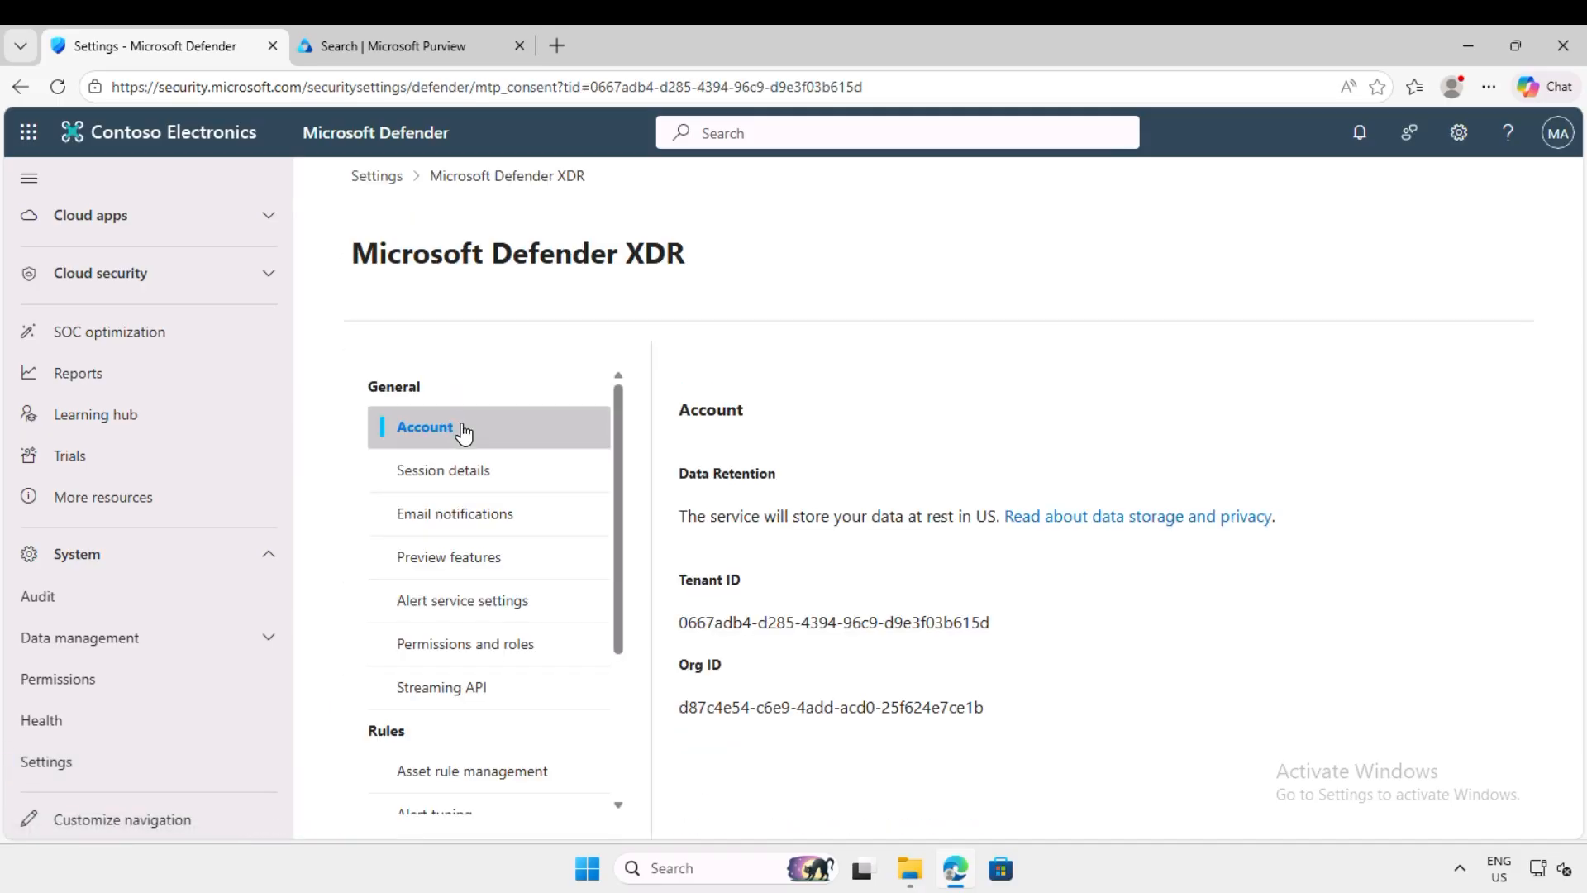
left_click(454, 661)
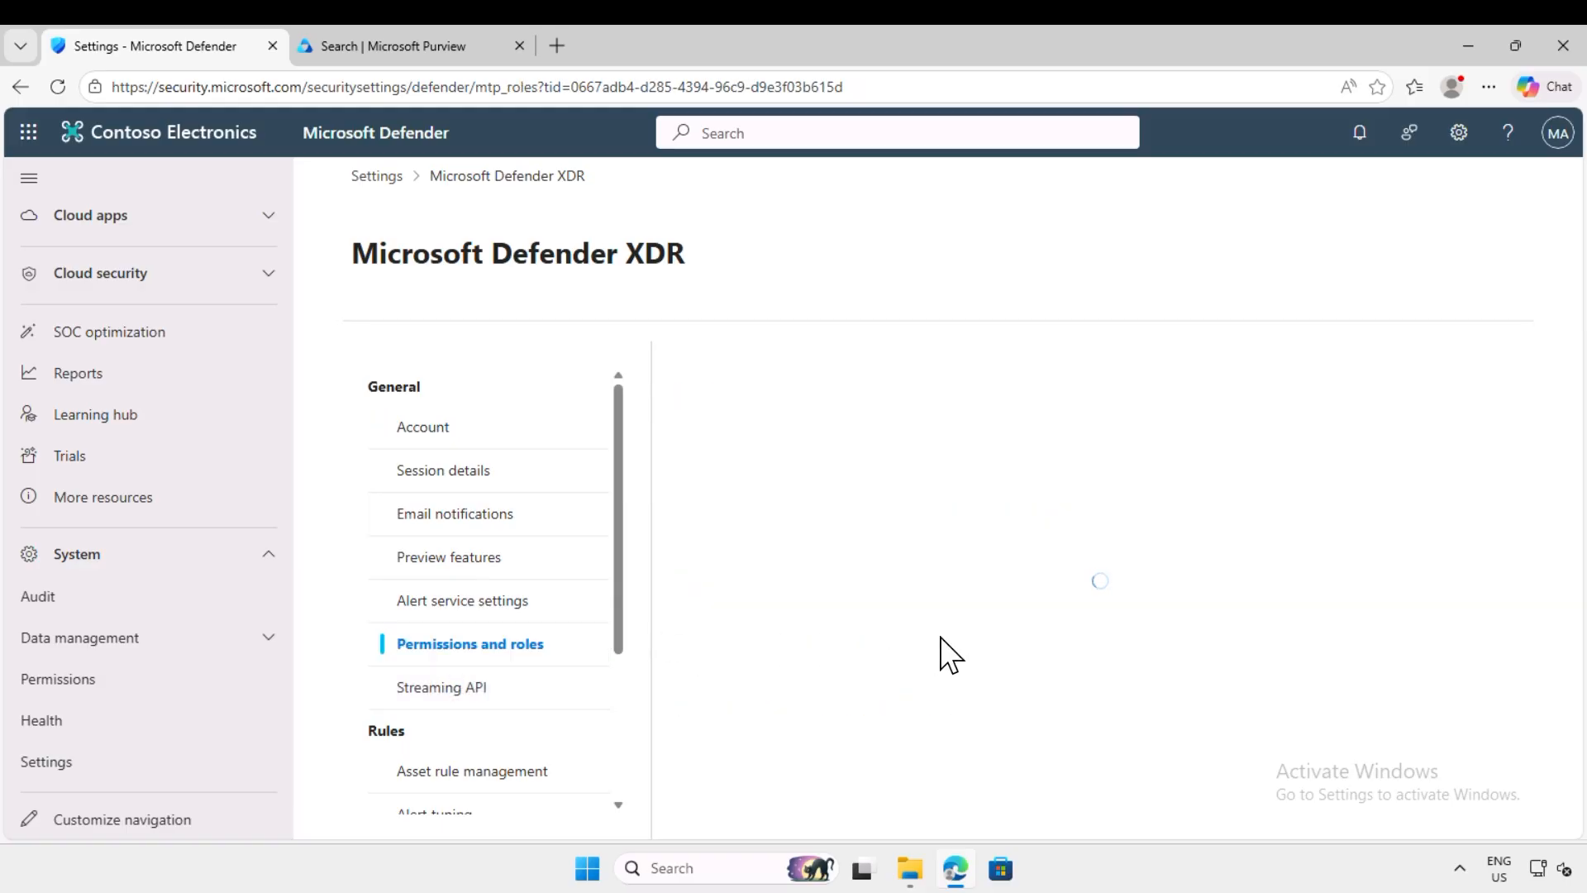
scroll(950, 655, "down", 5)
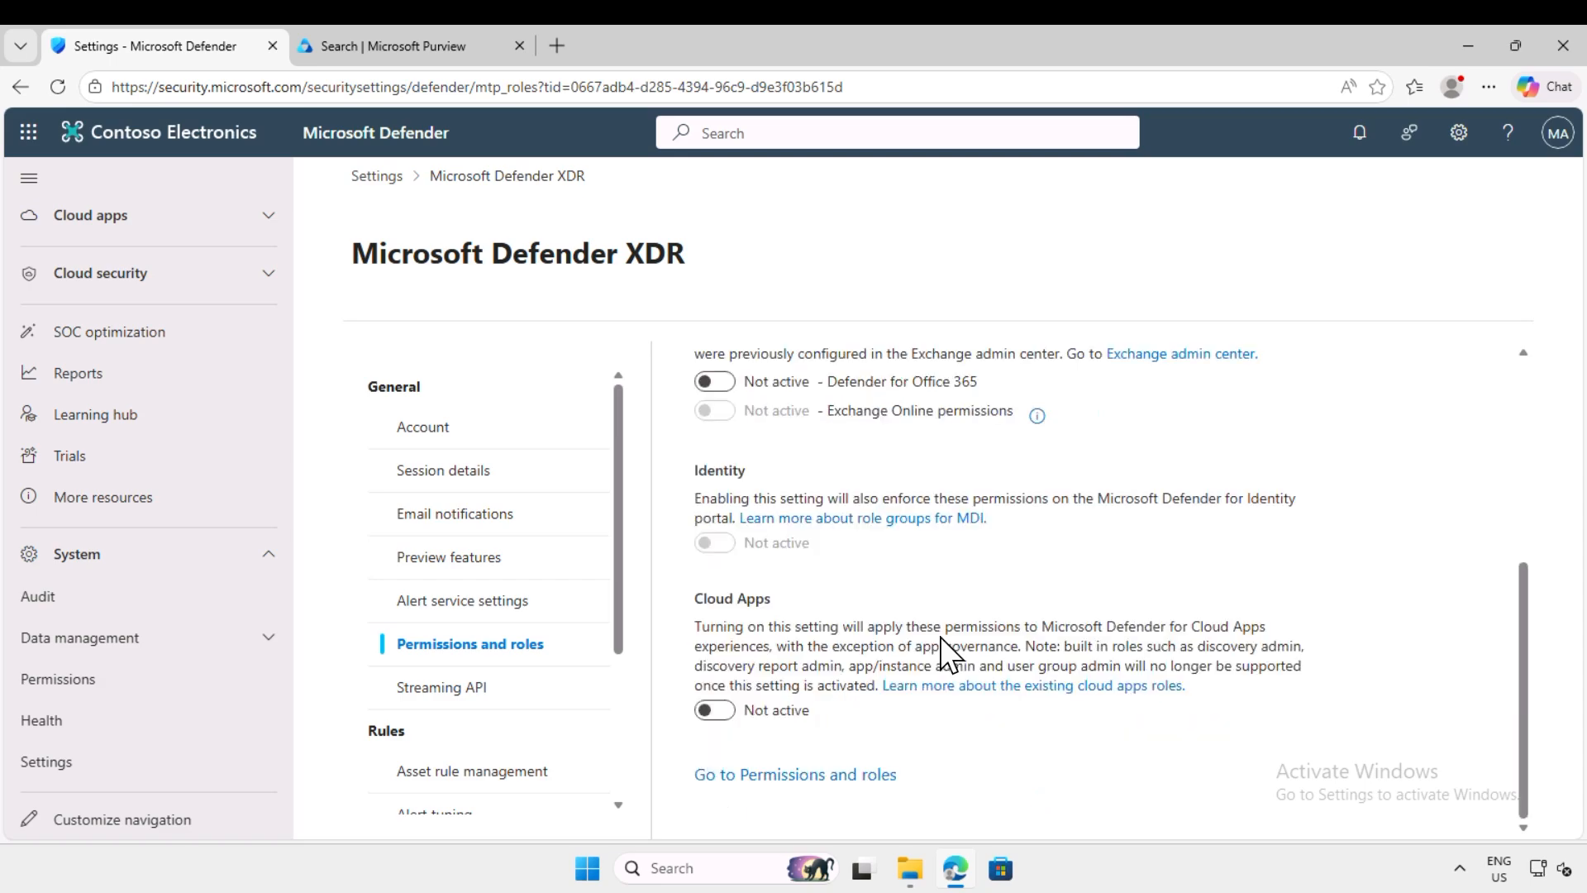
left_click(852, 791)
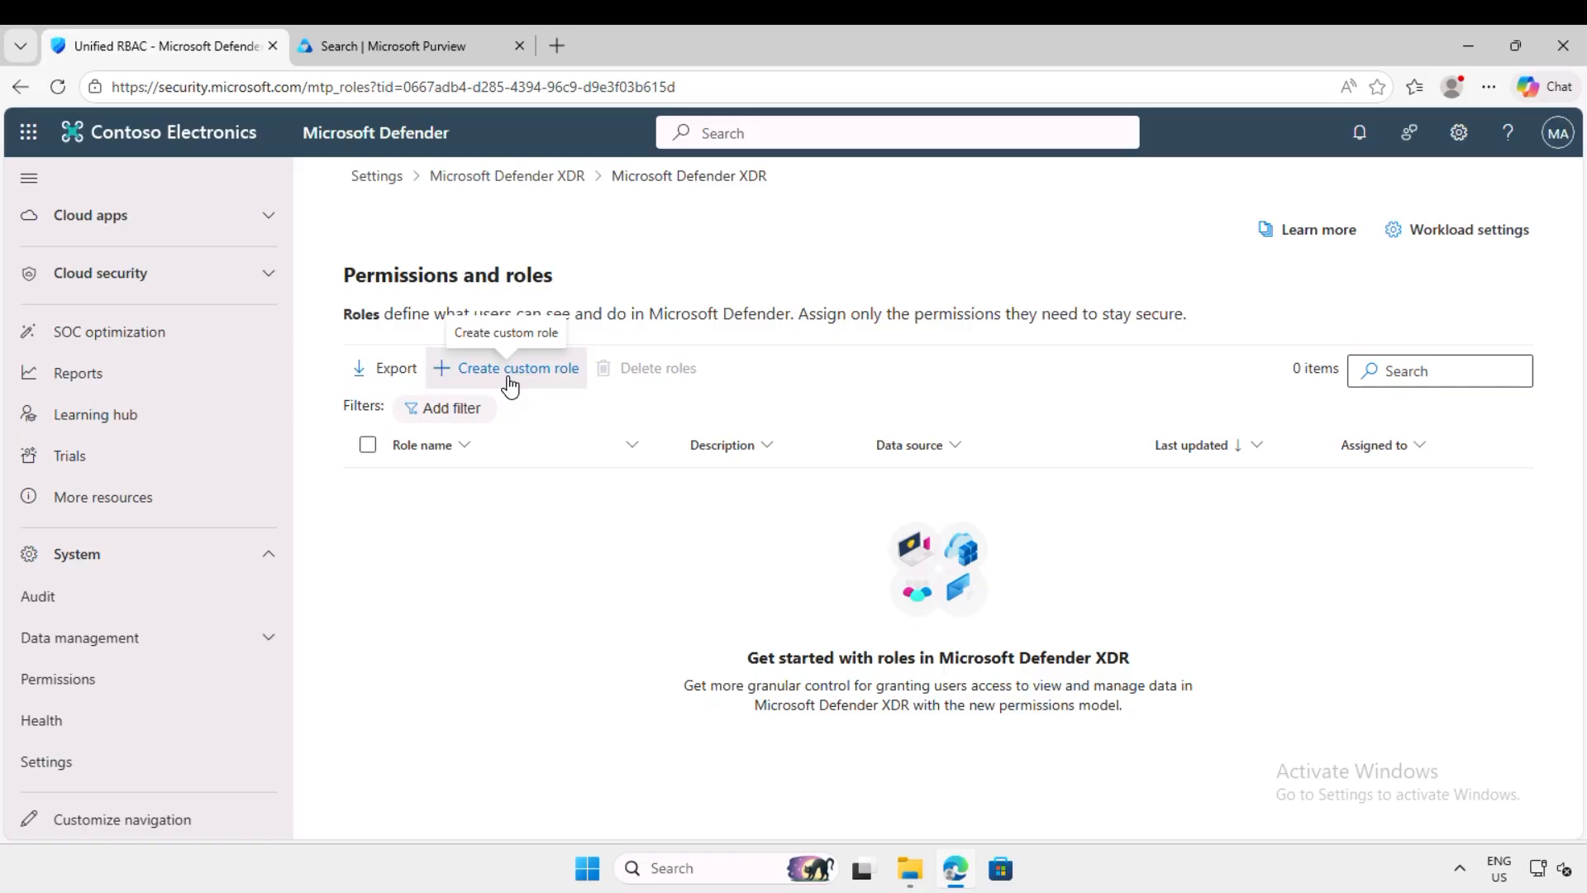
Step: Start a custom role named Tier 1 Support with all read and manage permissions for Security operations
left_click(510, 369)
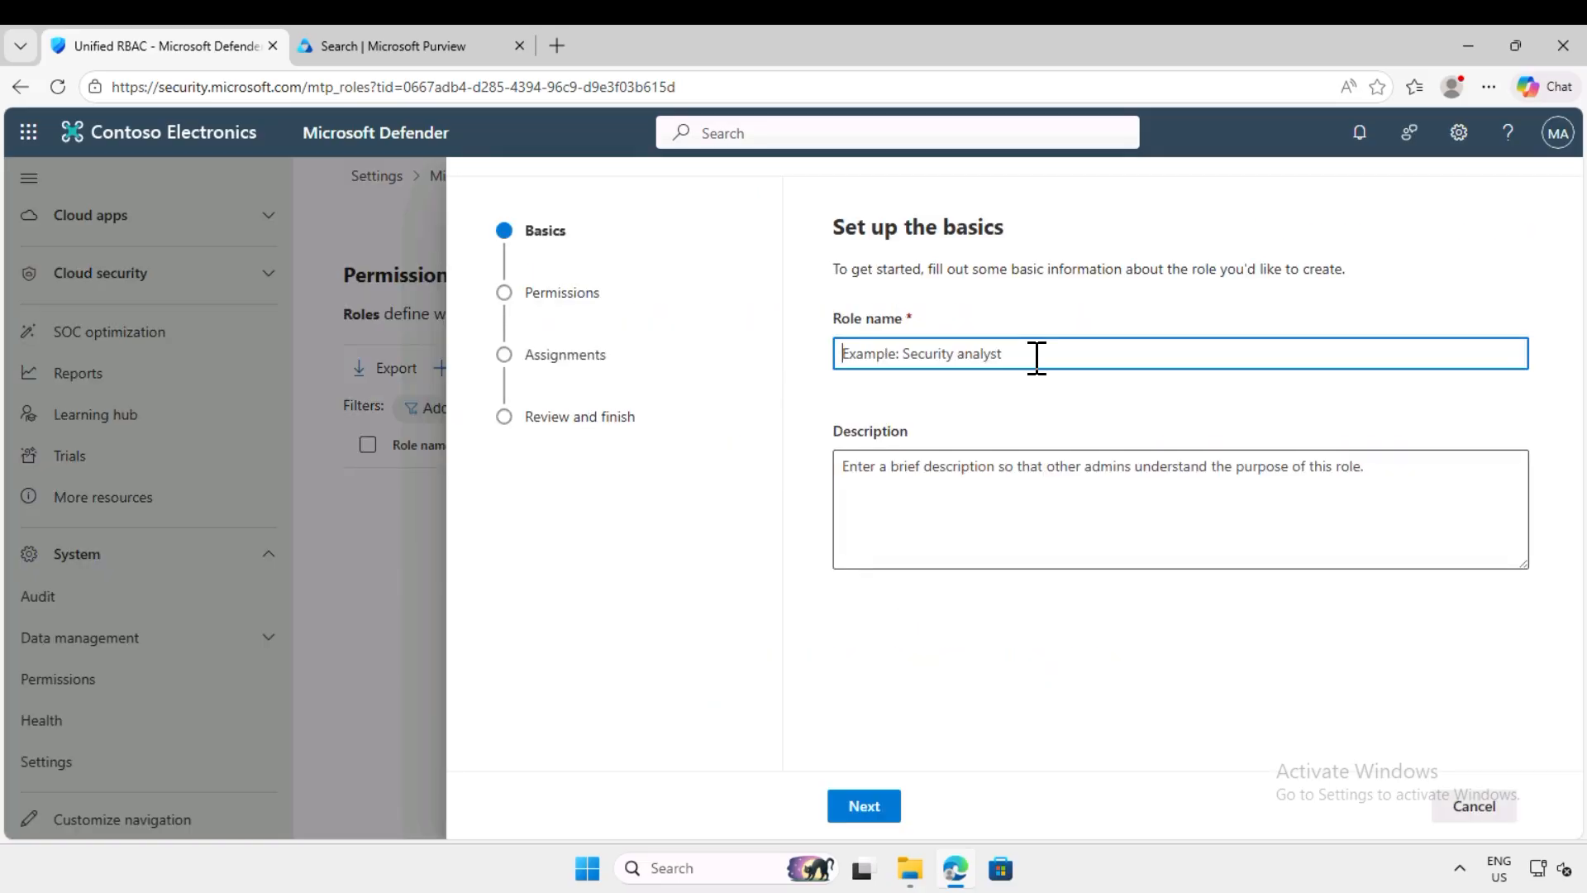
type("Tier 1 Support")
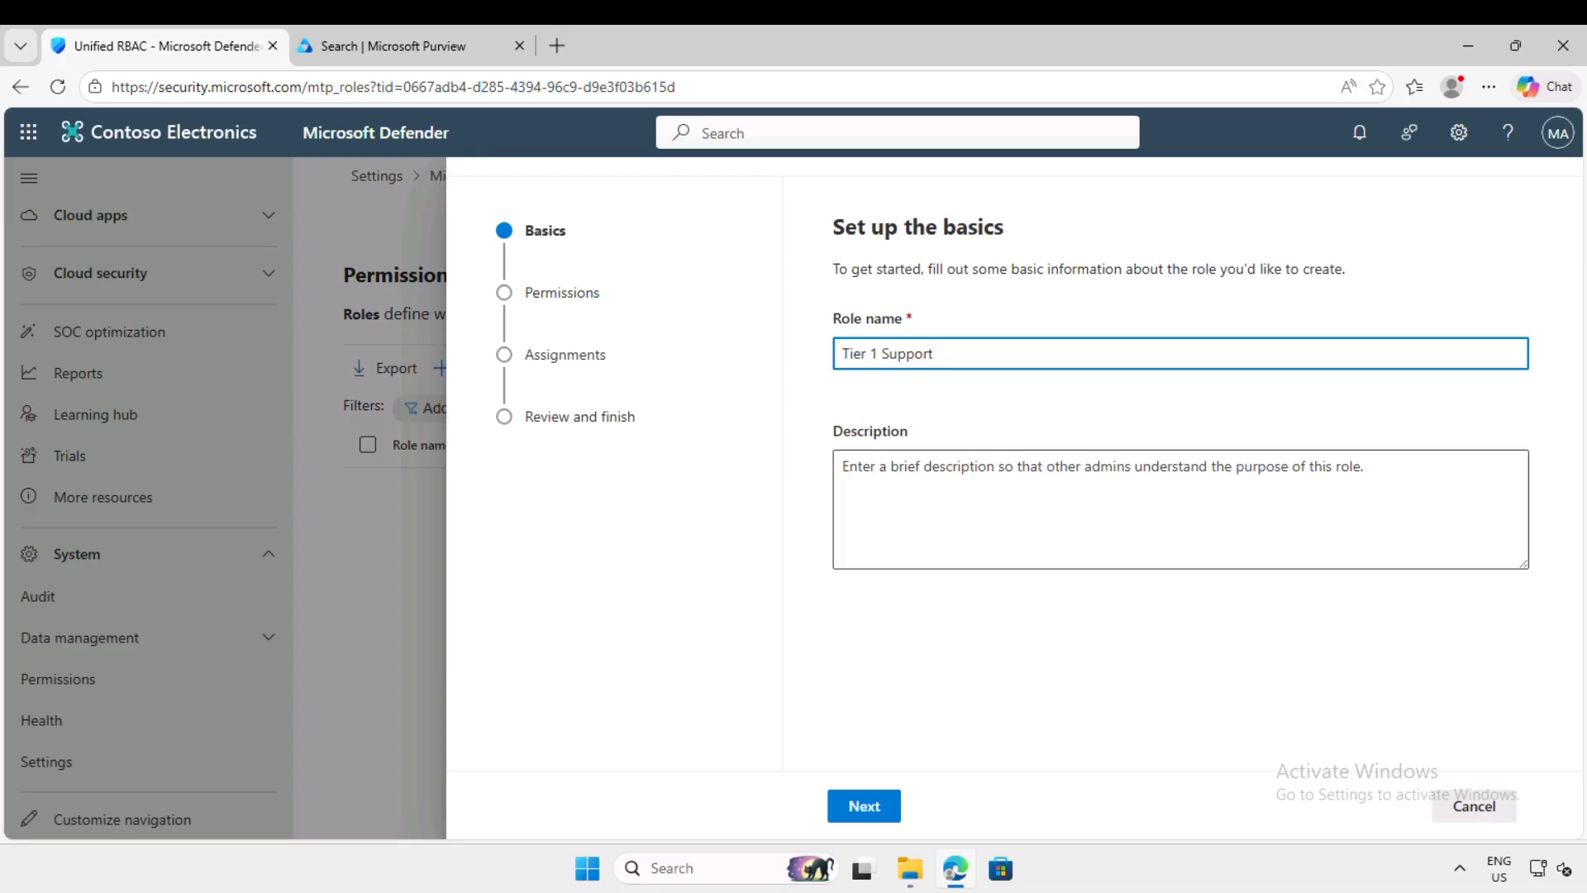
left_click(863, 806)
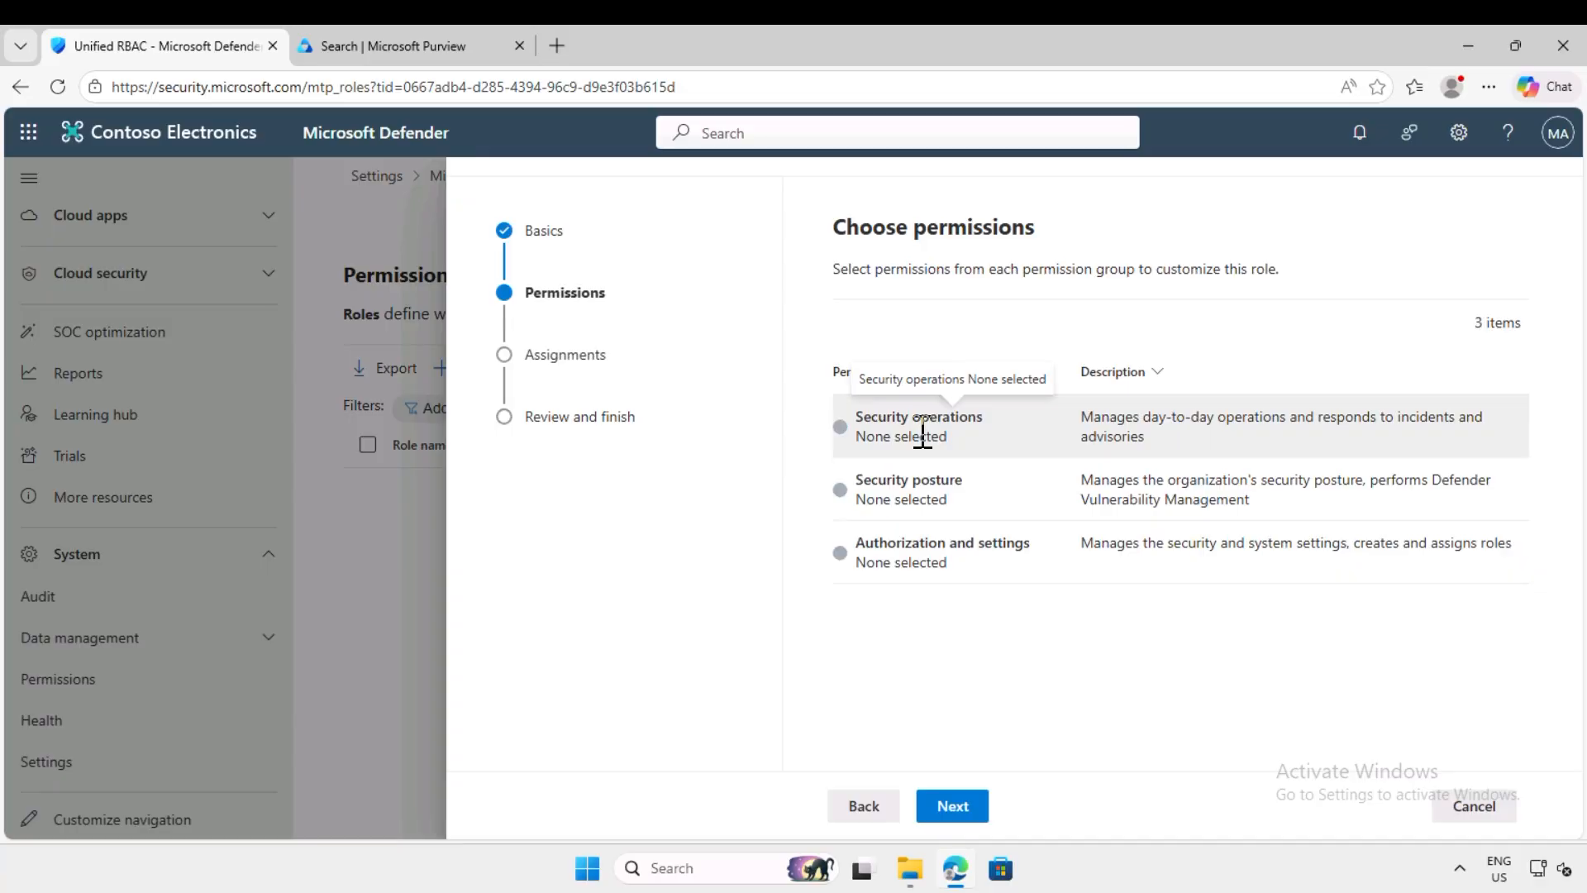
left_click(839, 431)
left_click(1019, 423)
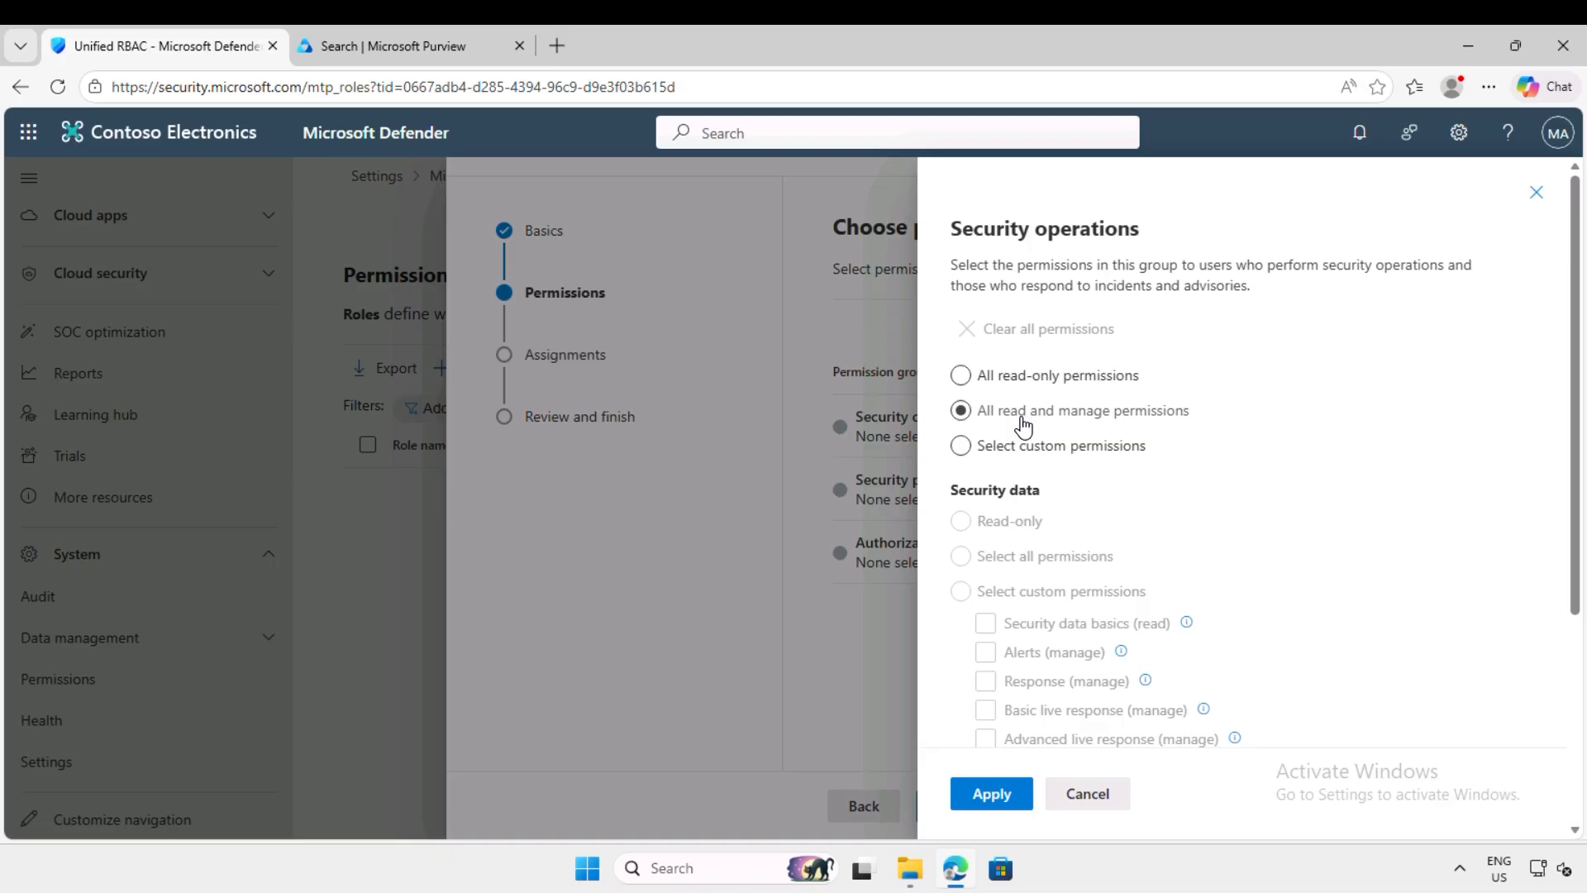
left_click(985, 797)
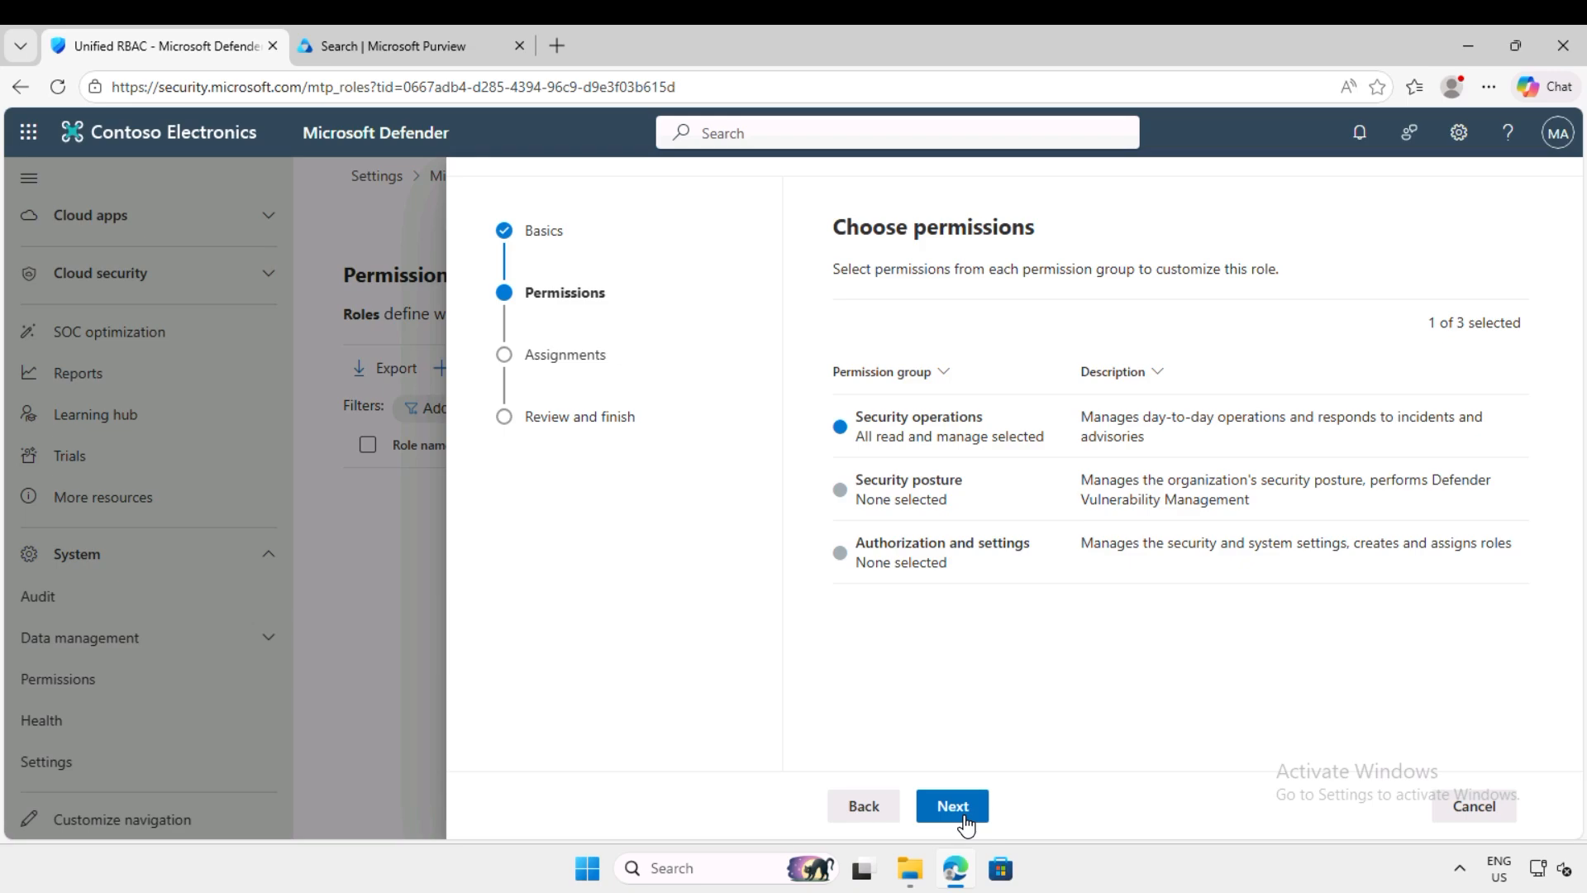
left_click(958, 807)
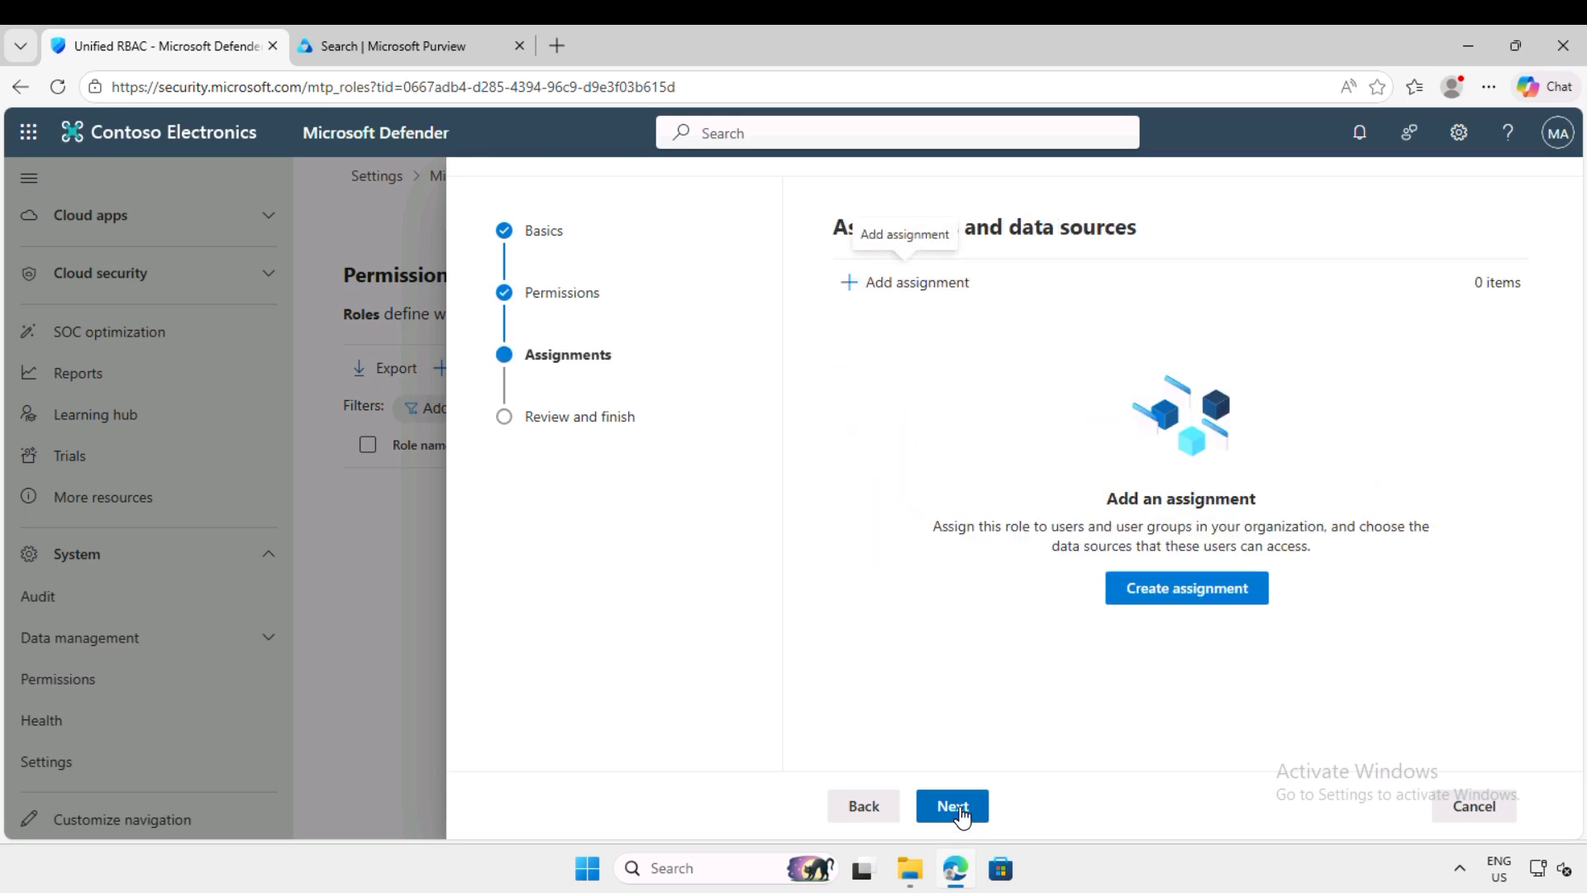
Step: Add an assignment named Tied 1 Support to the role for the sg-IT group
left_click(1217, 602)
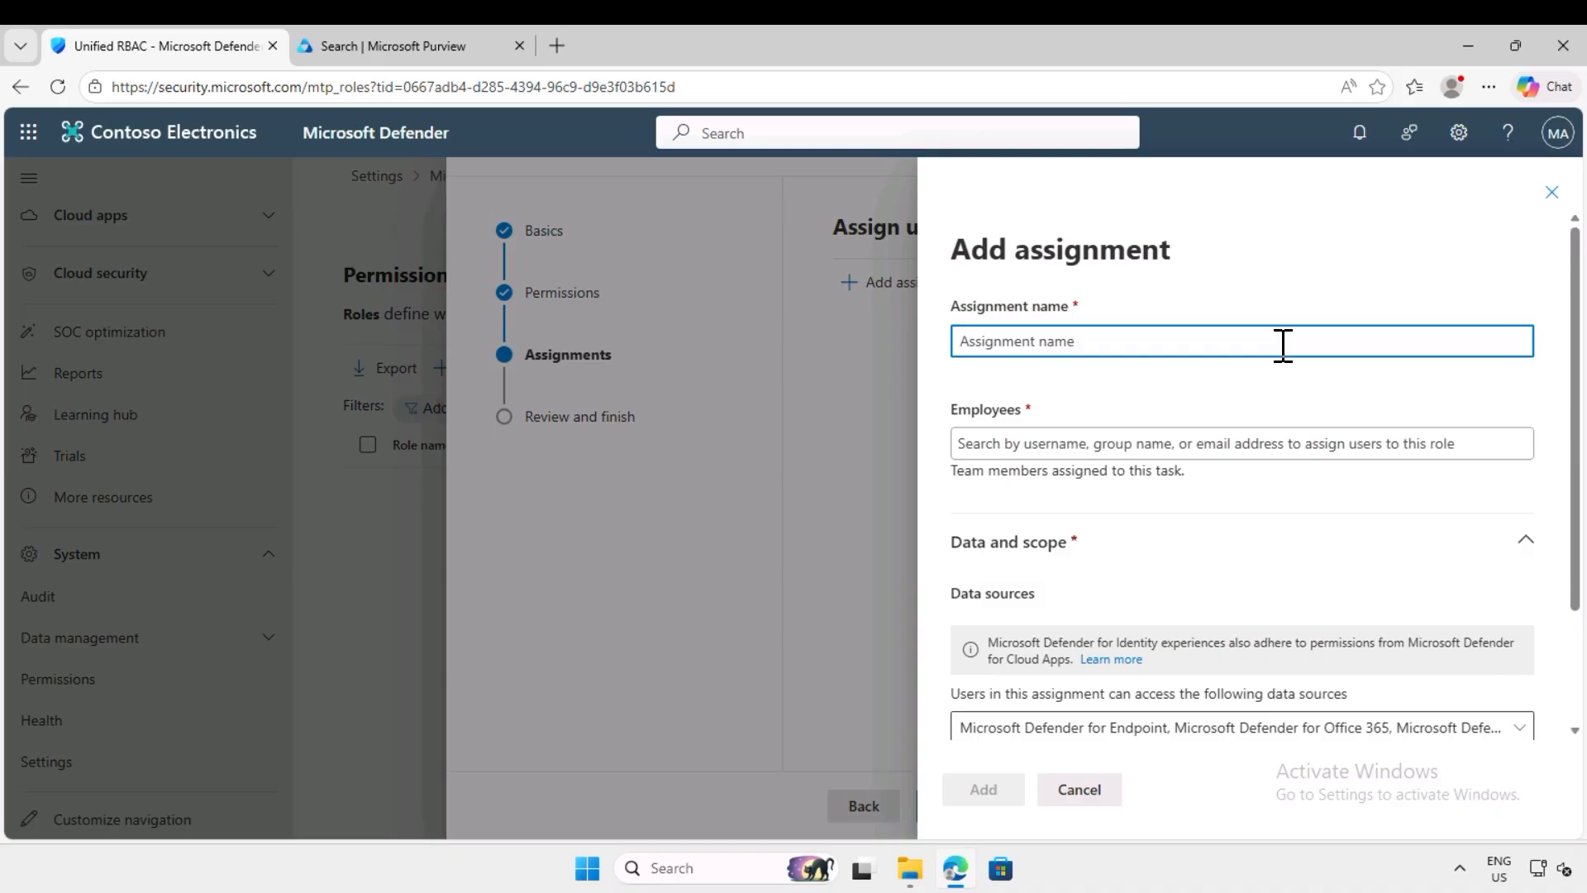
type("Tied 1 Support")
left_click(1255, 447)
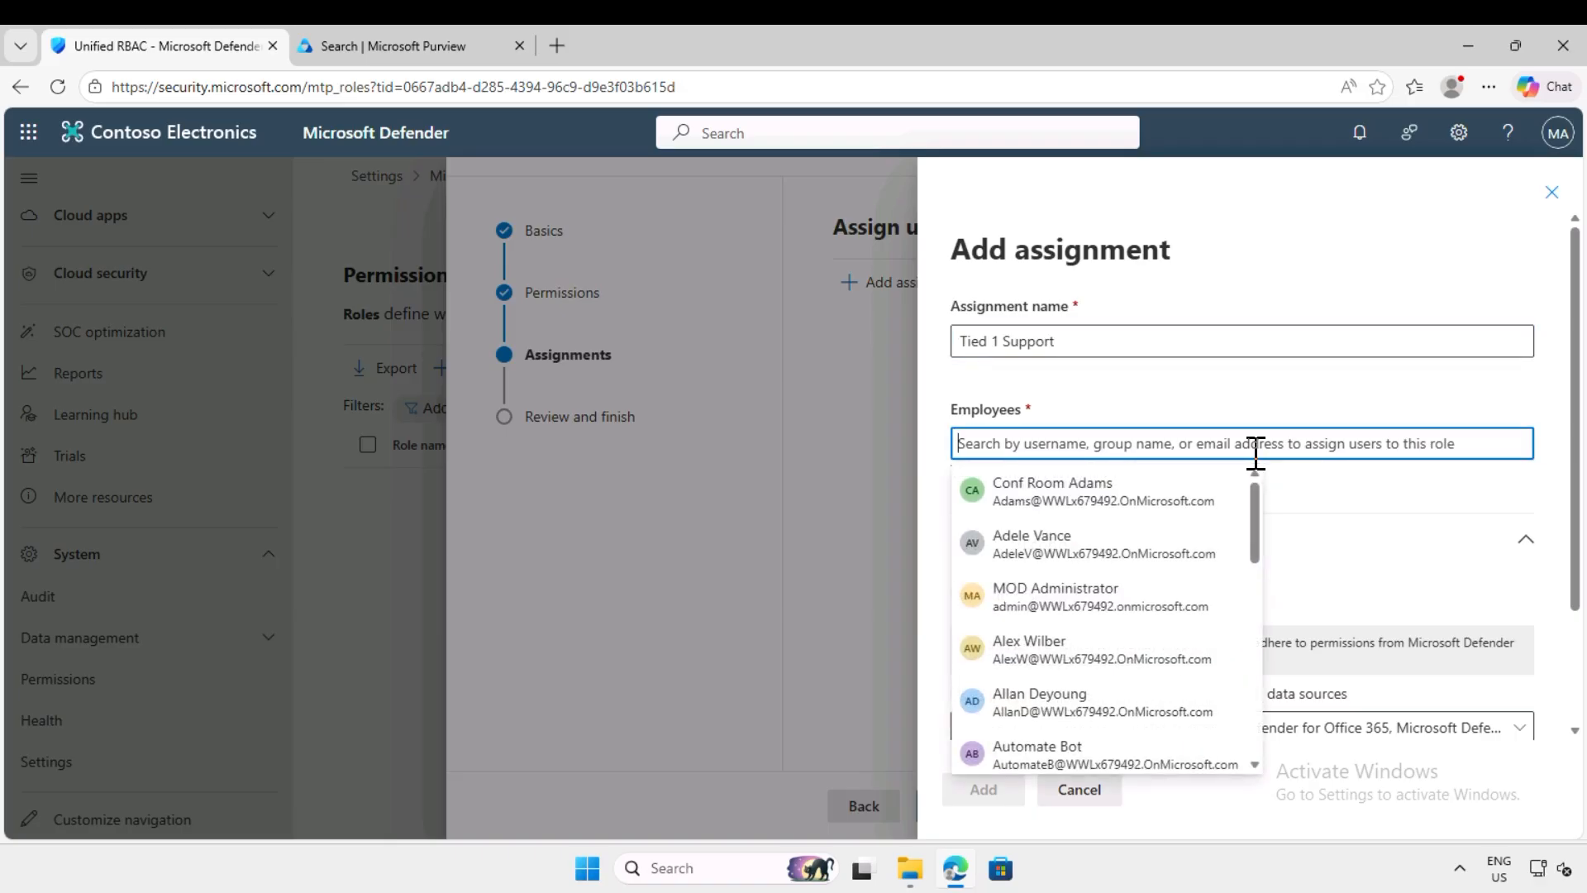
type("sg-it")
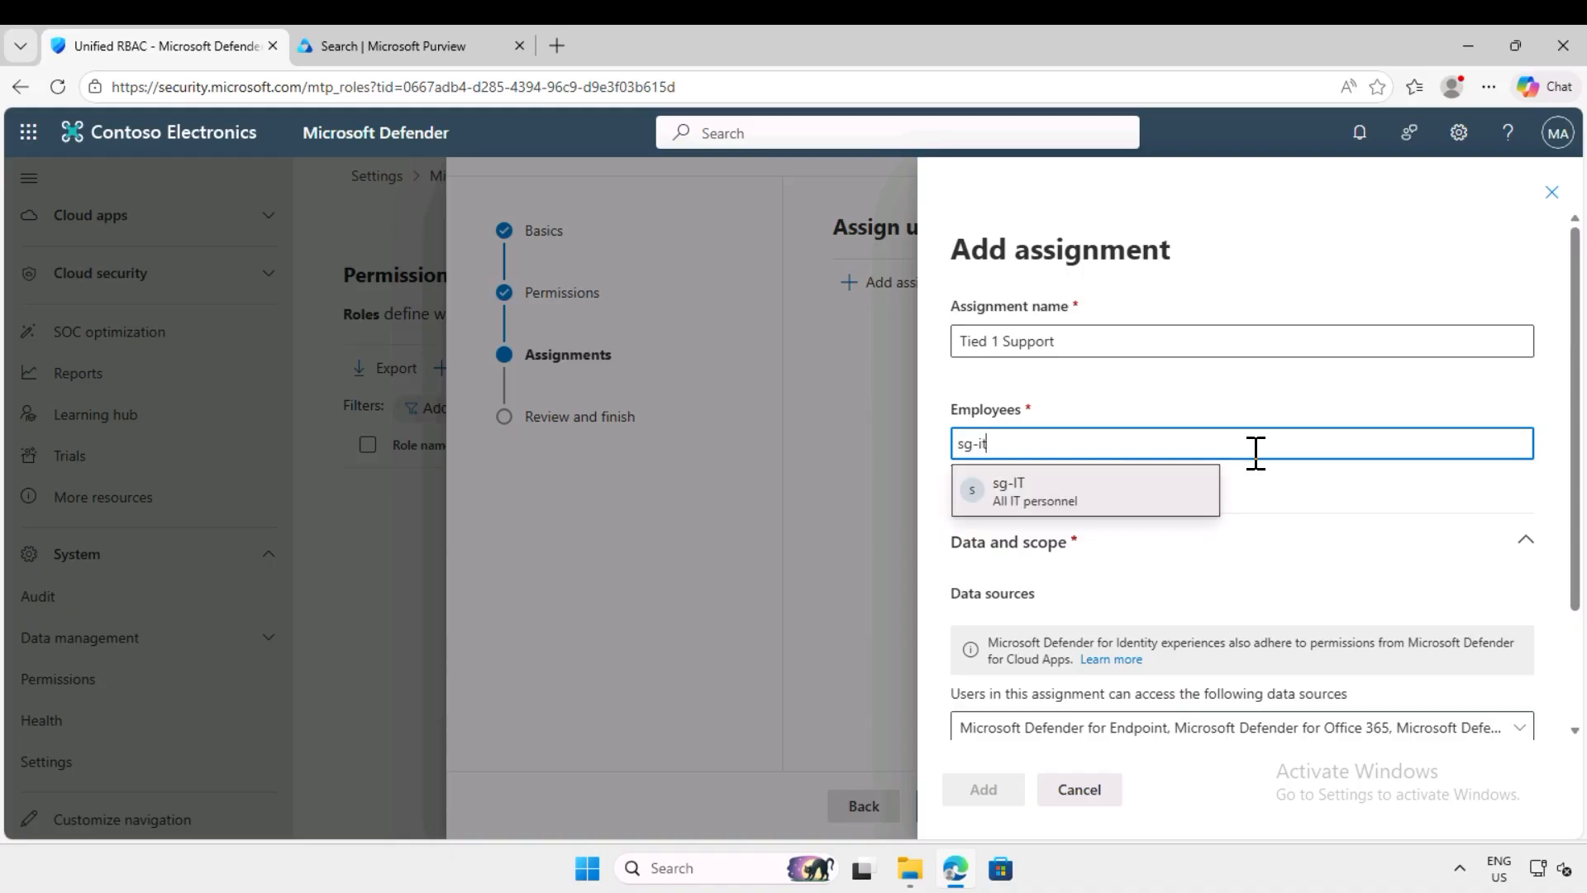
left_click(1018, 494)
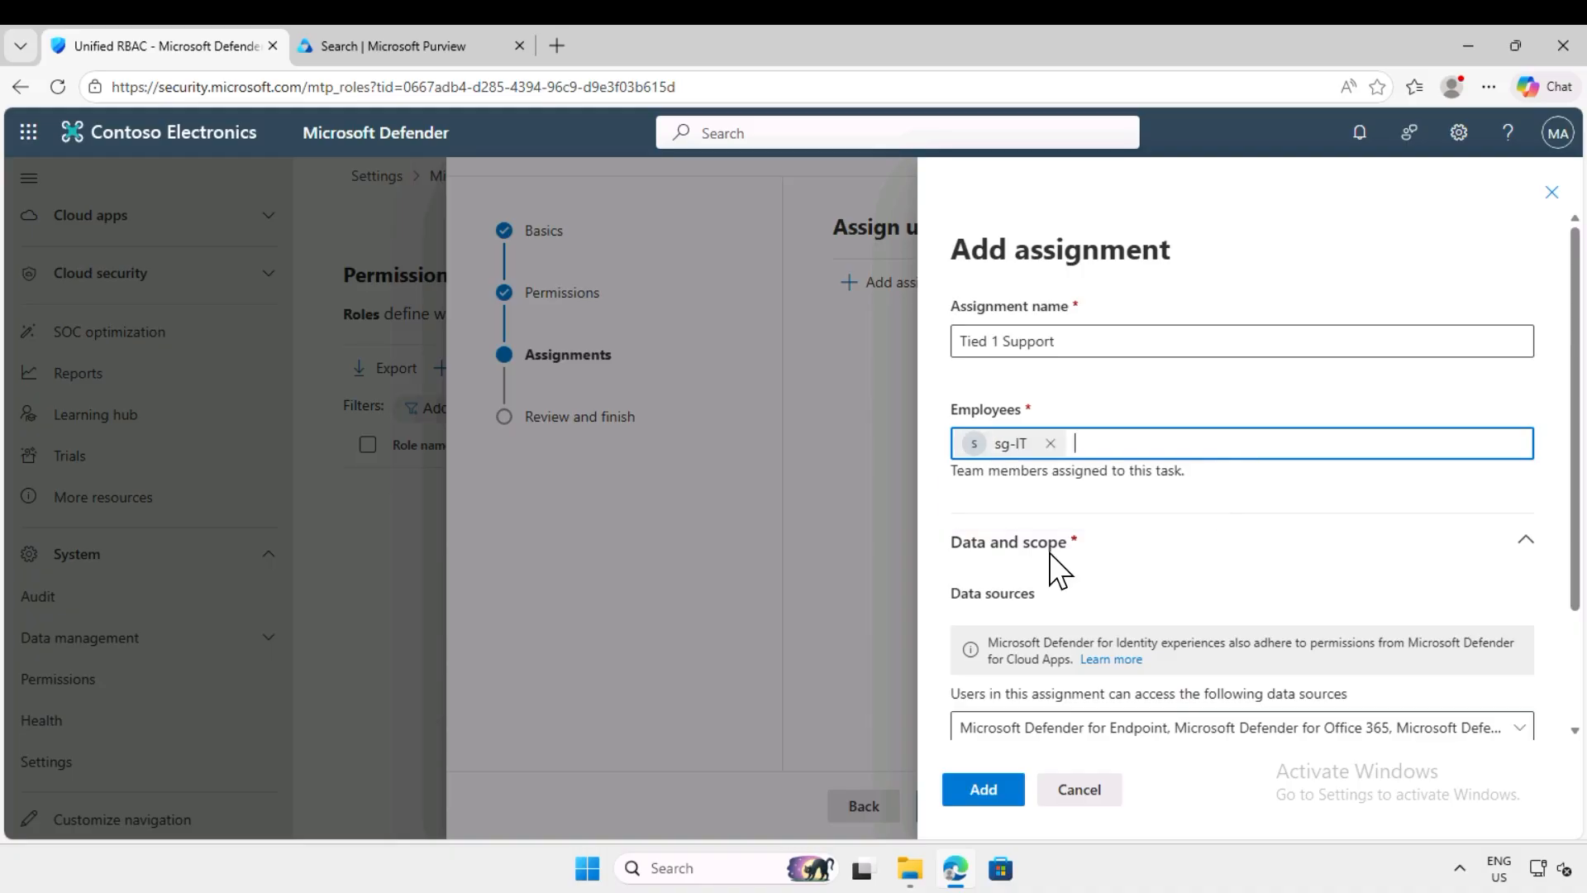
left_click(980, 791)
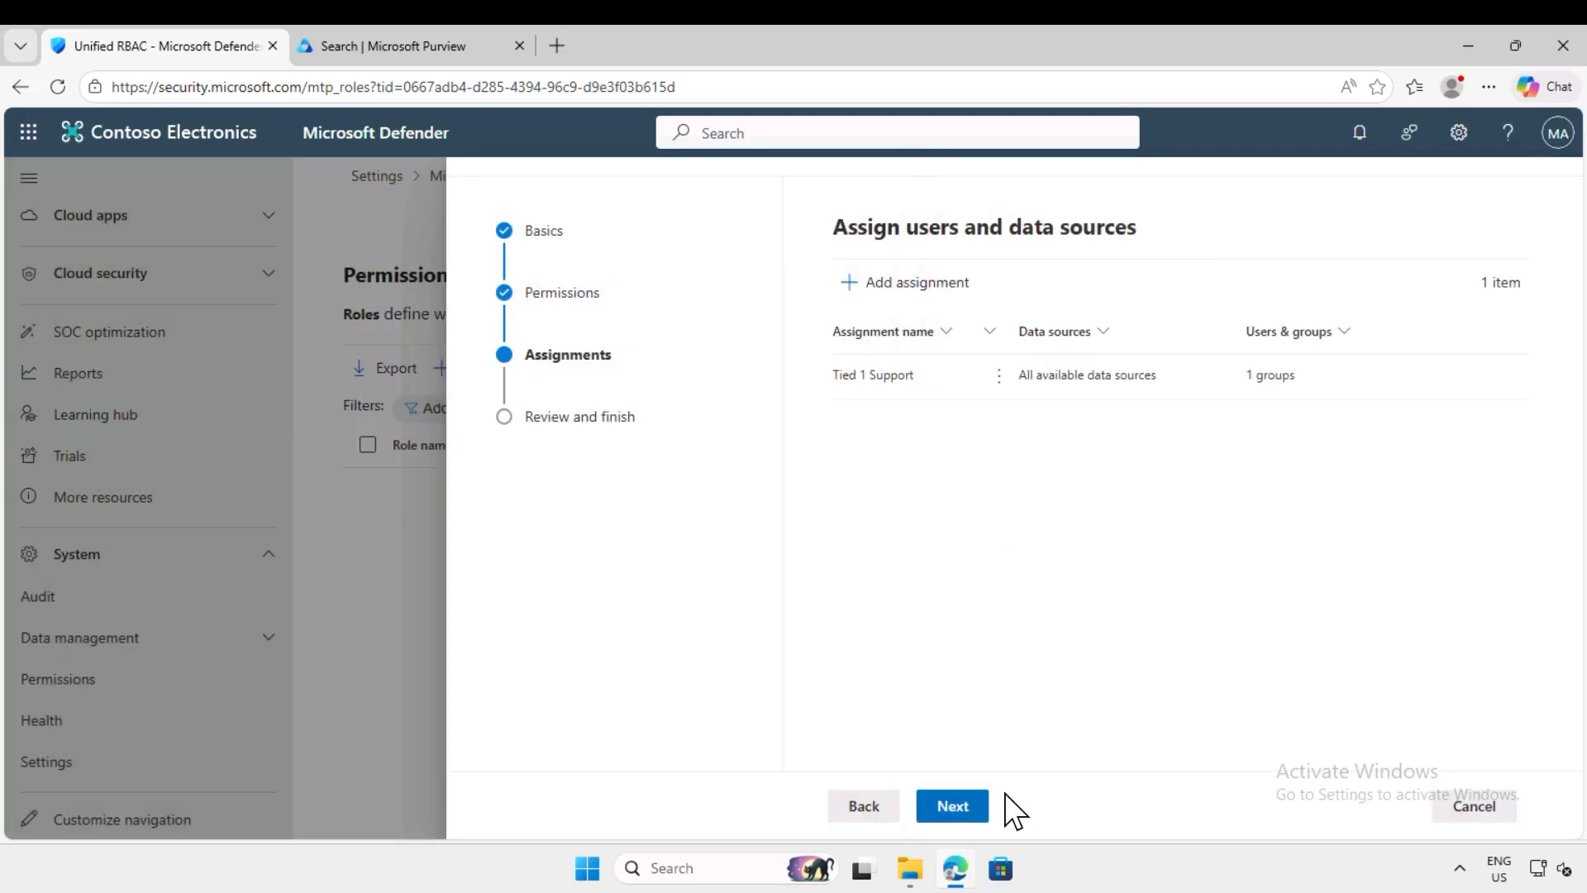
Step: Review and submit the Tier 1 Support role and close the wizard
left_click(950, 807)
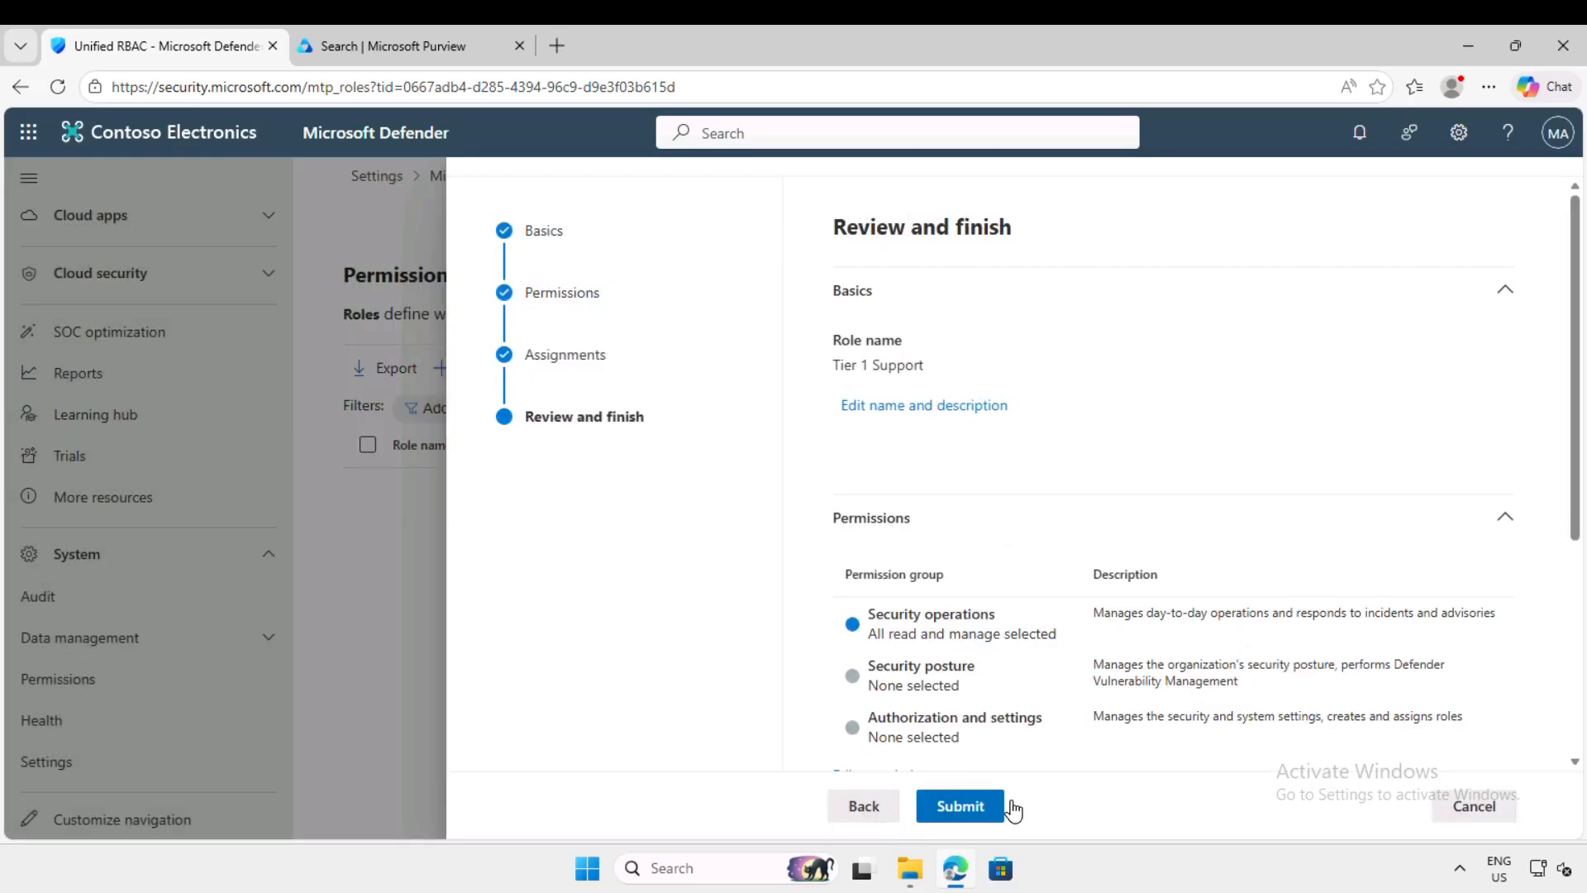
left_click(963, 814)
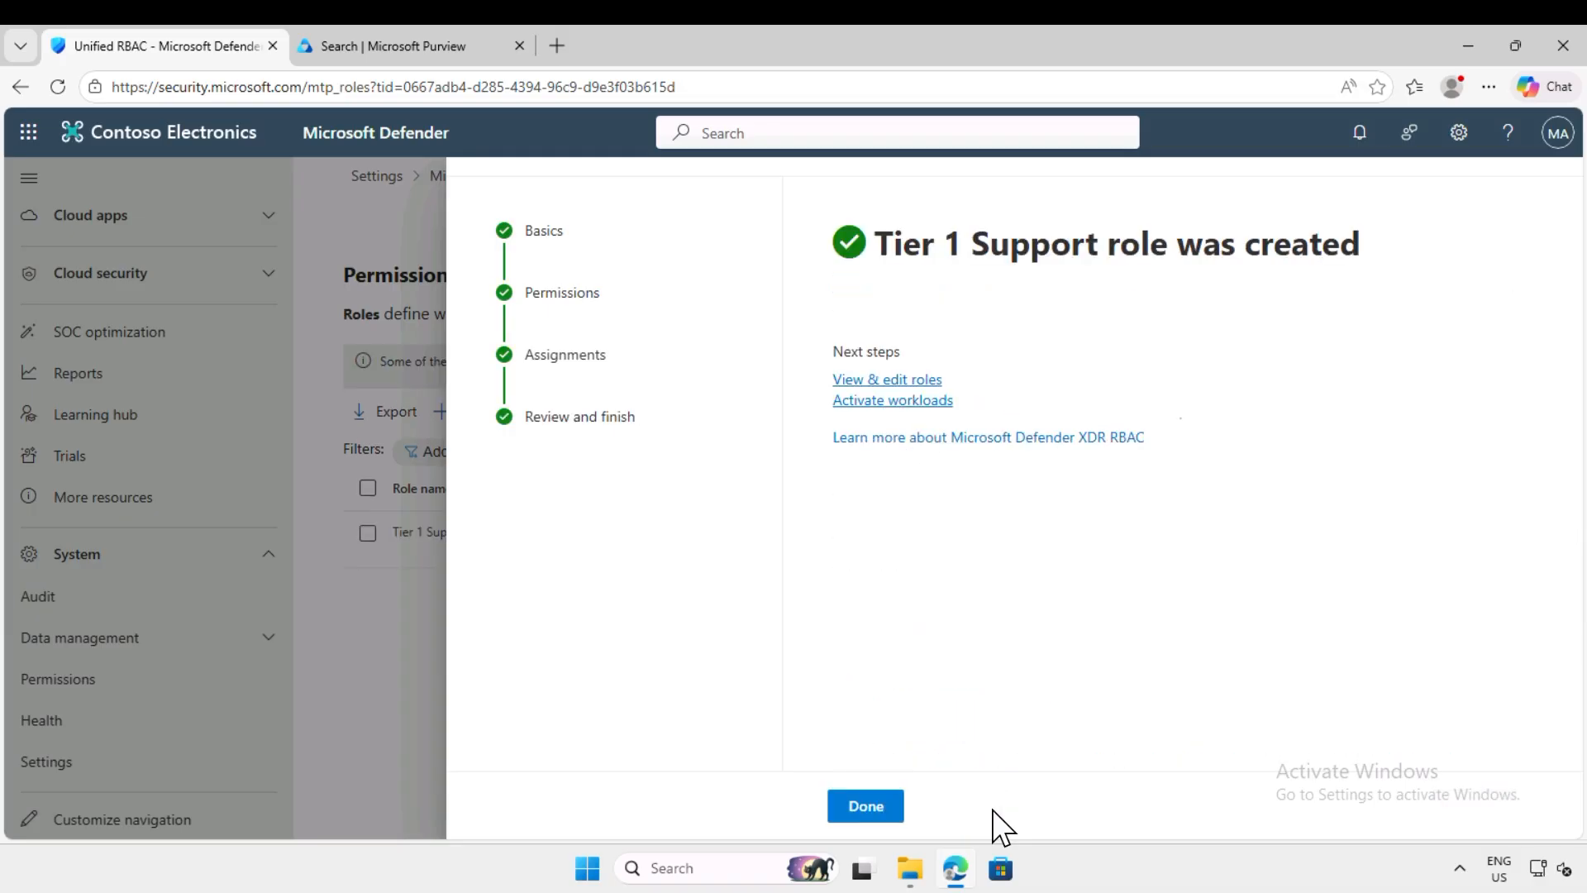
left_click(868, 807)
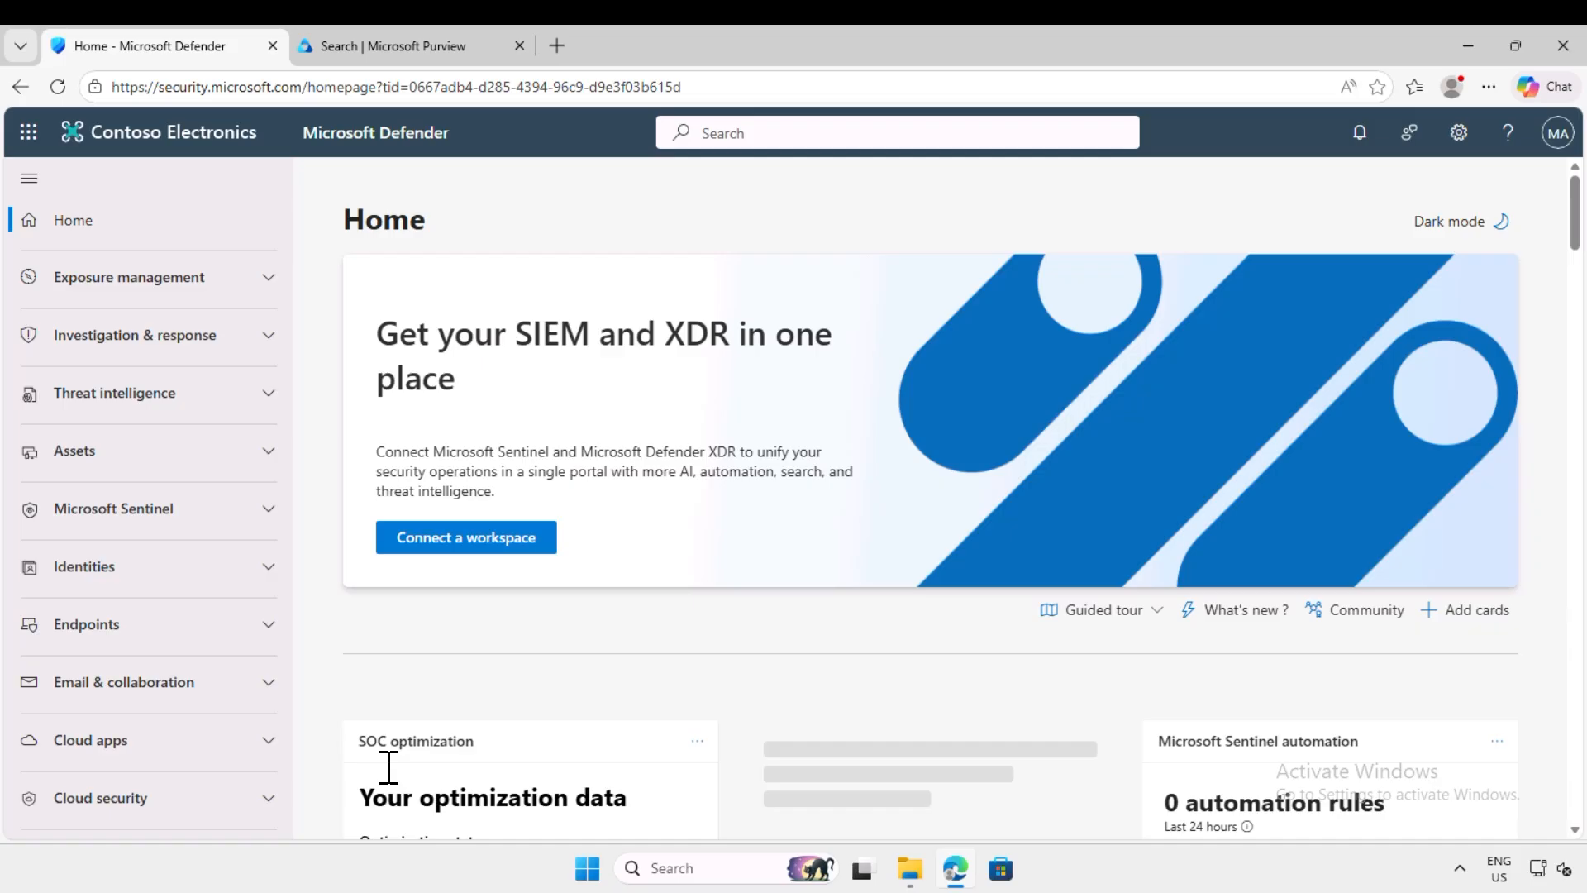
Step: Open the device groups page in the Endpoints settings
scroll(152, 620, "down", 5)
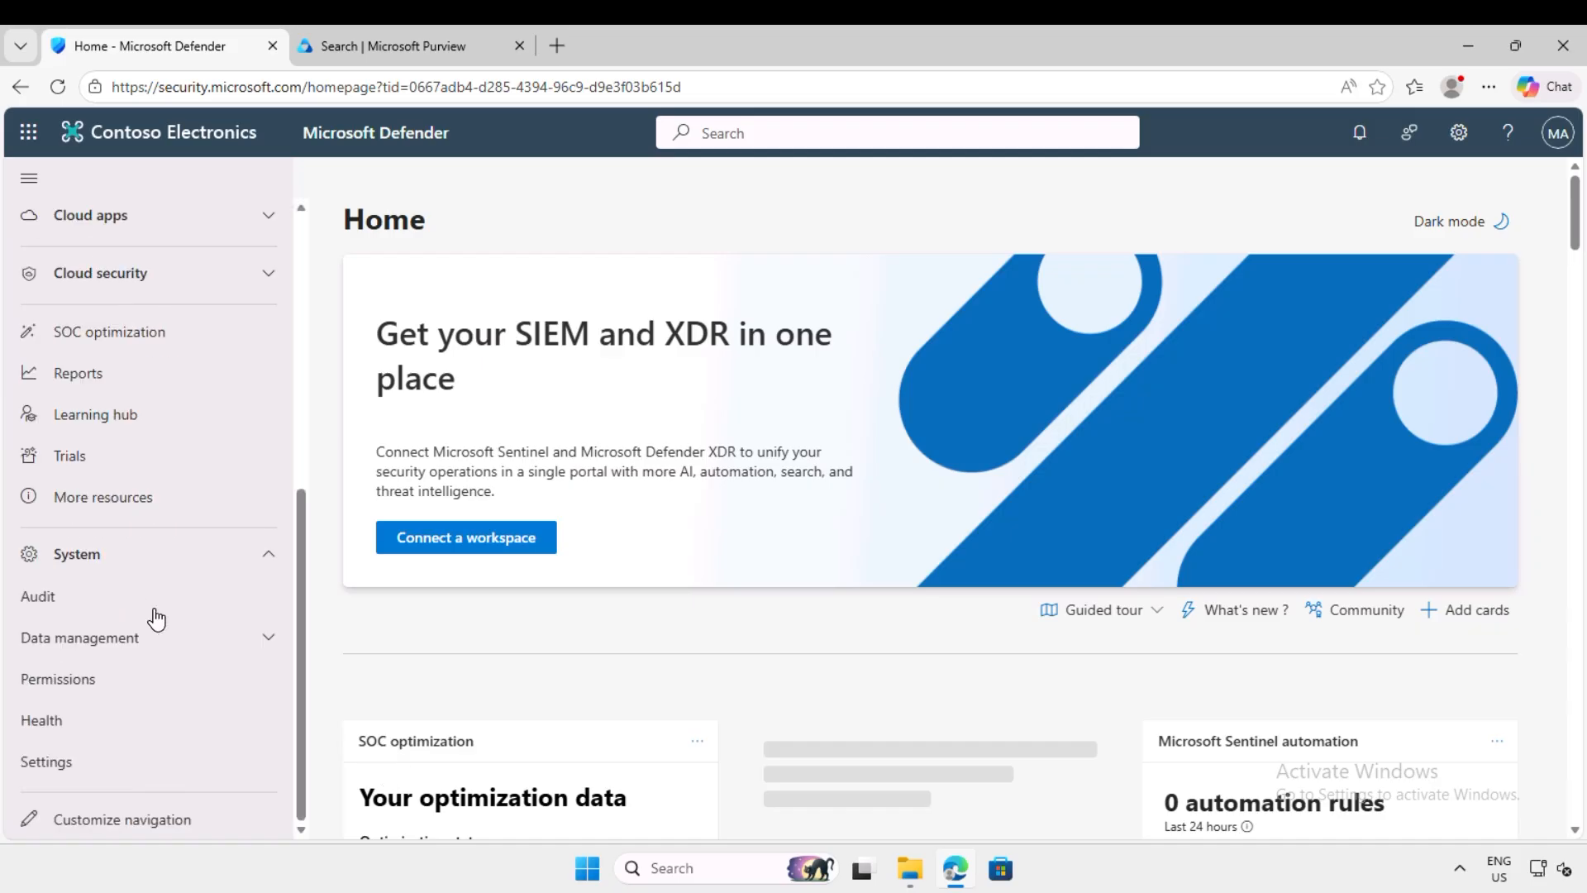
left_click(83, 763)
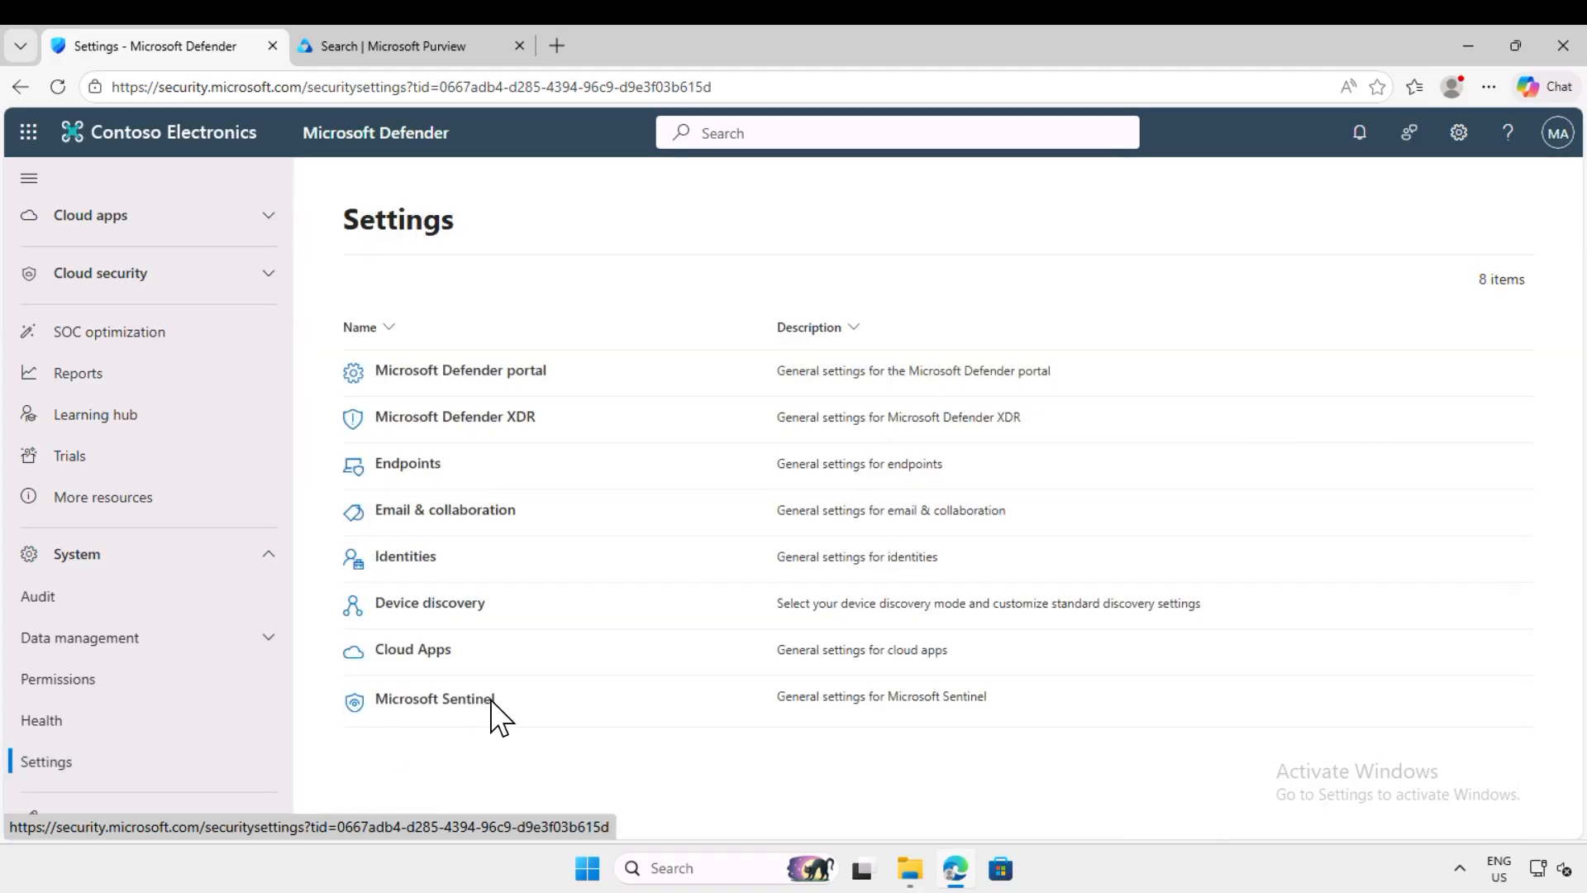
left_click(421, 468)
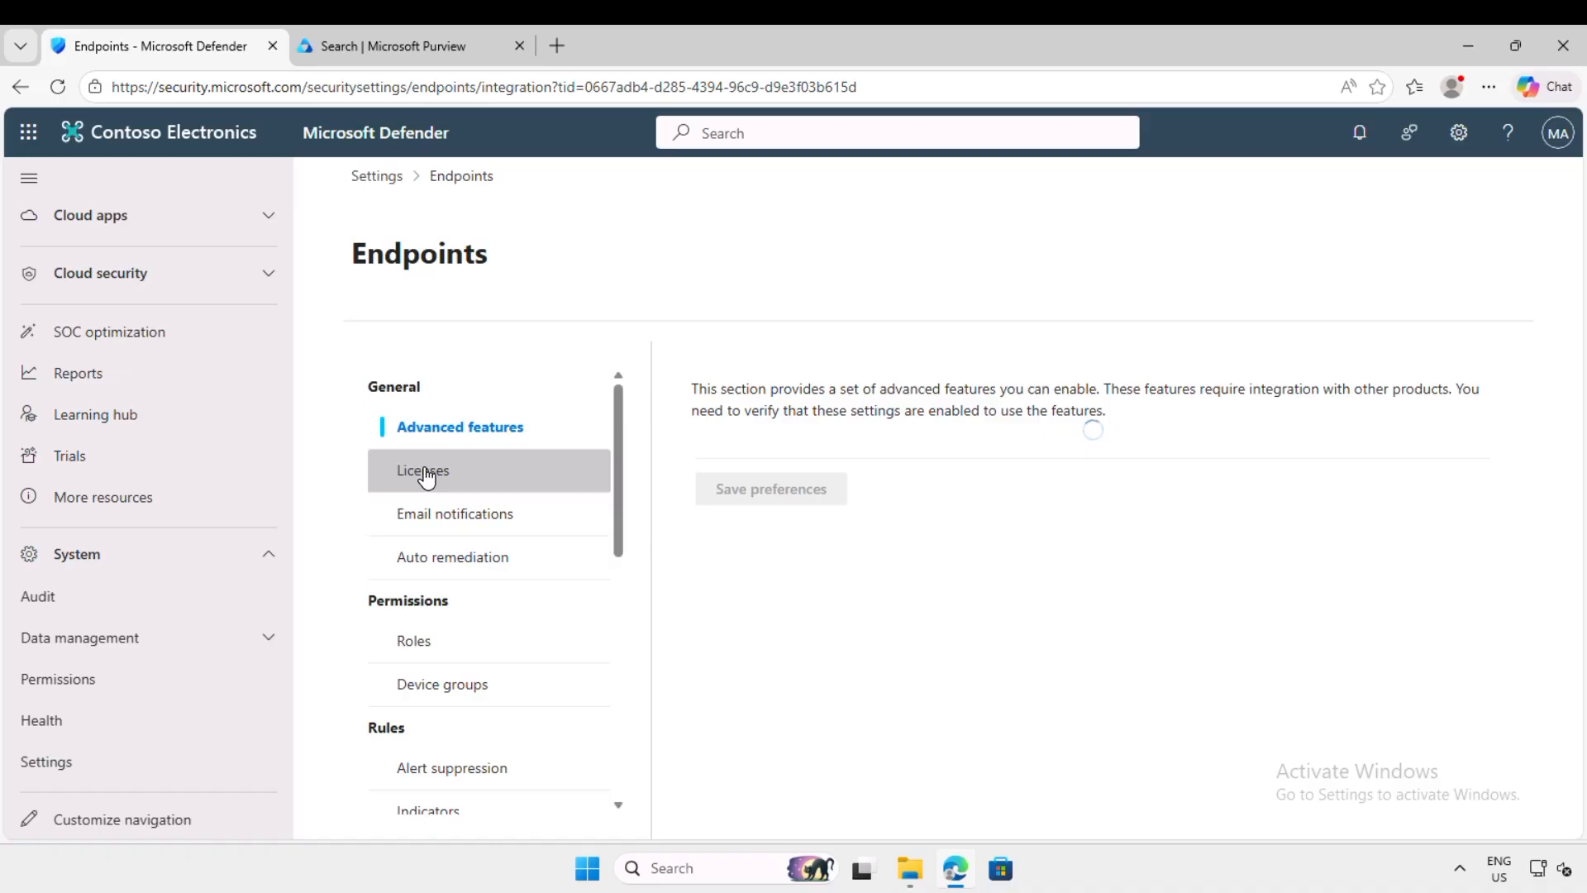
left_click(467, 697)
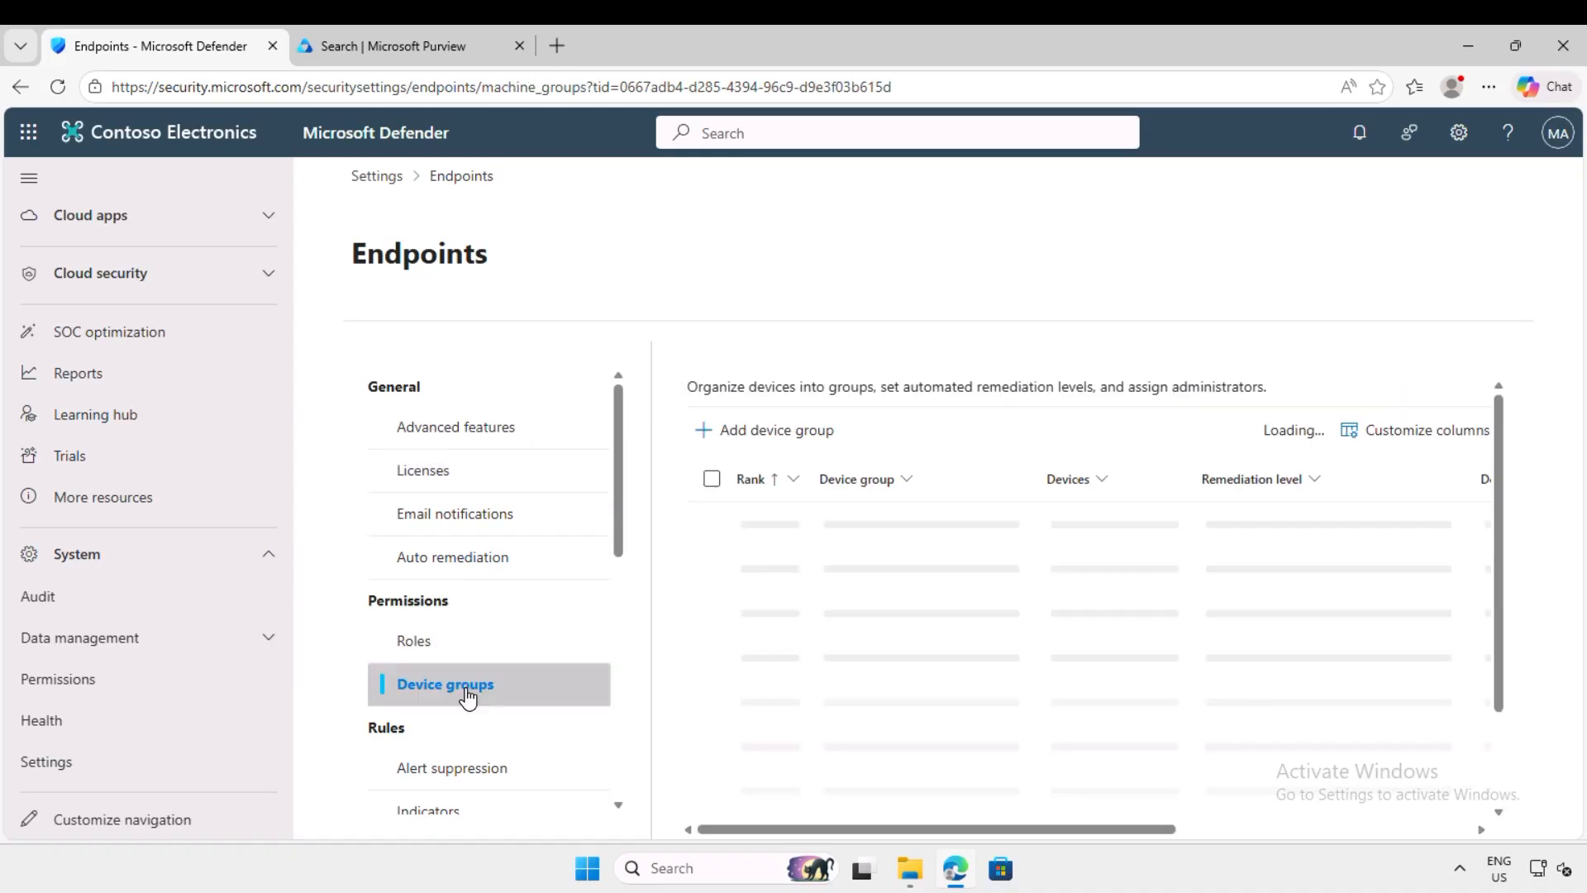
Step: Start a new device group named Regular with the remediation level Full remediation
left_click(791, 431)
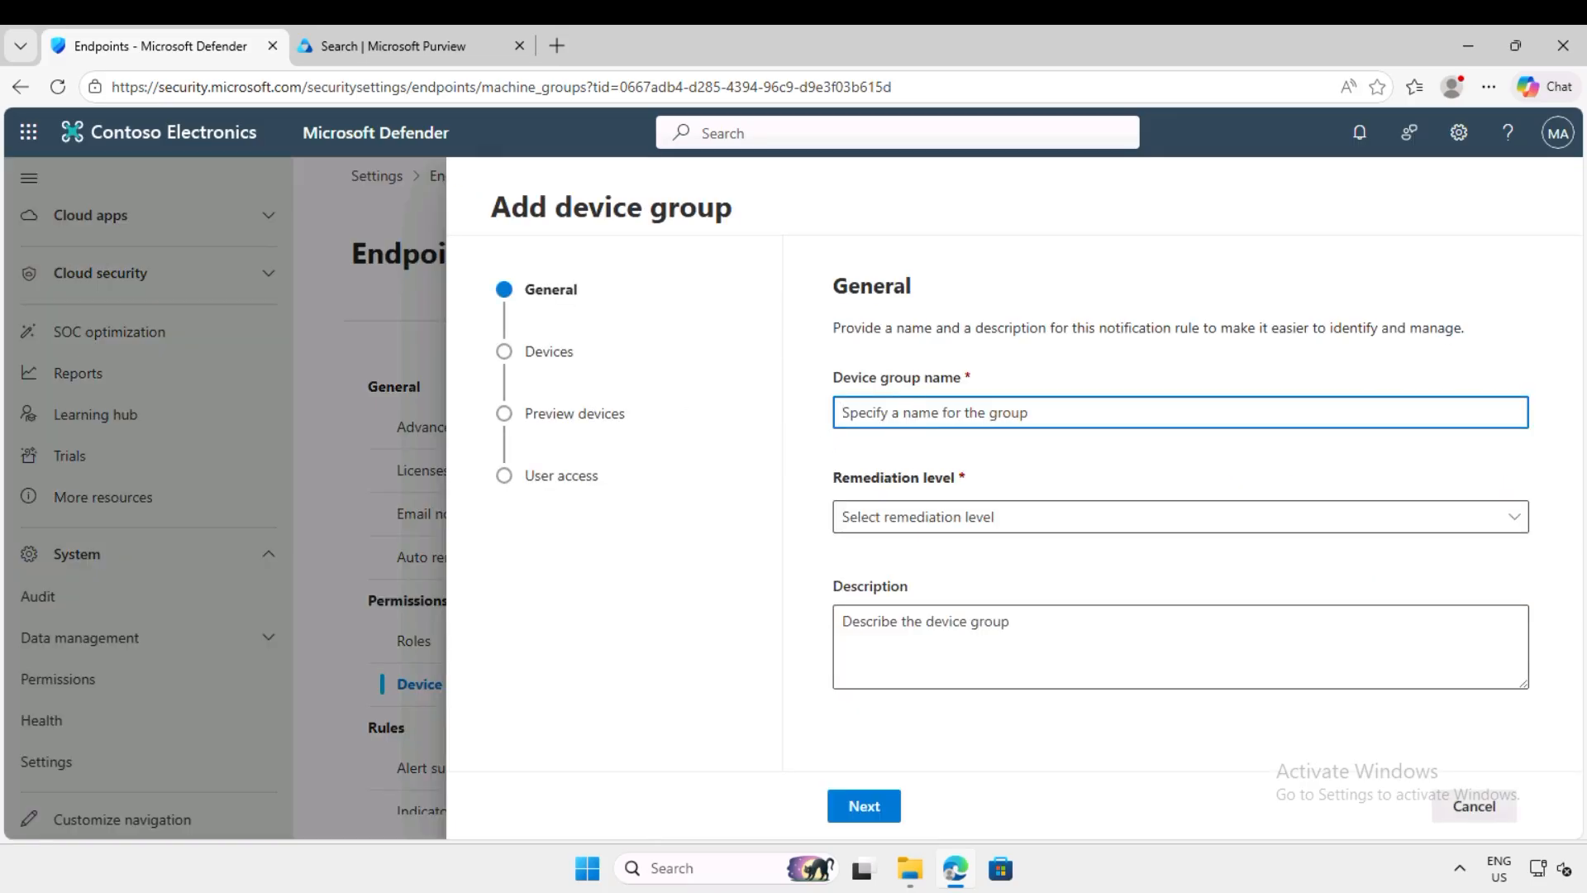
type("Regular")
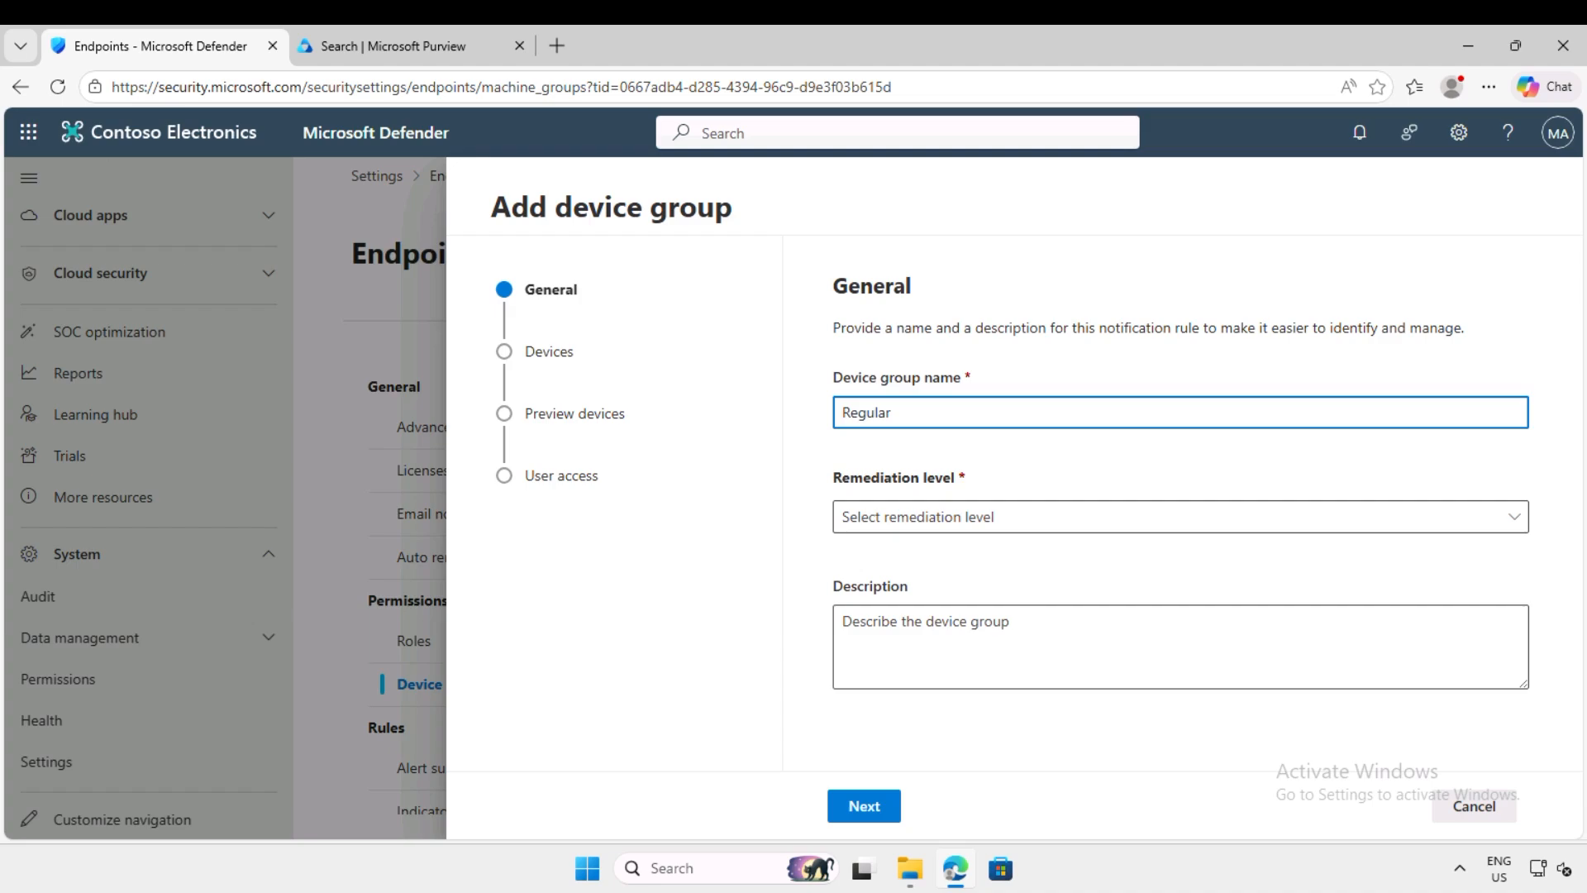
left_click(974, 537)
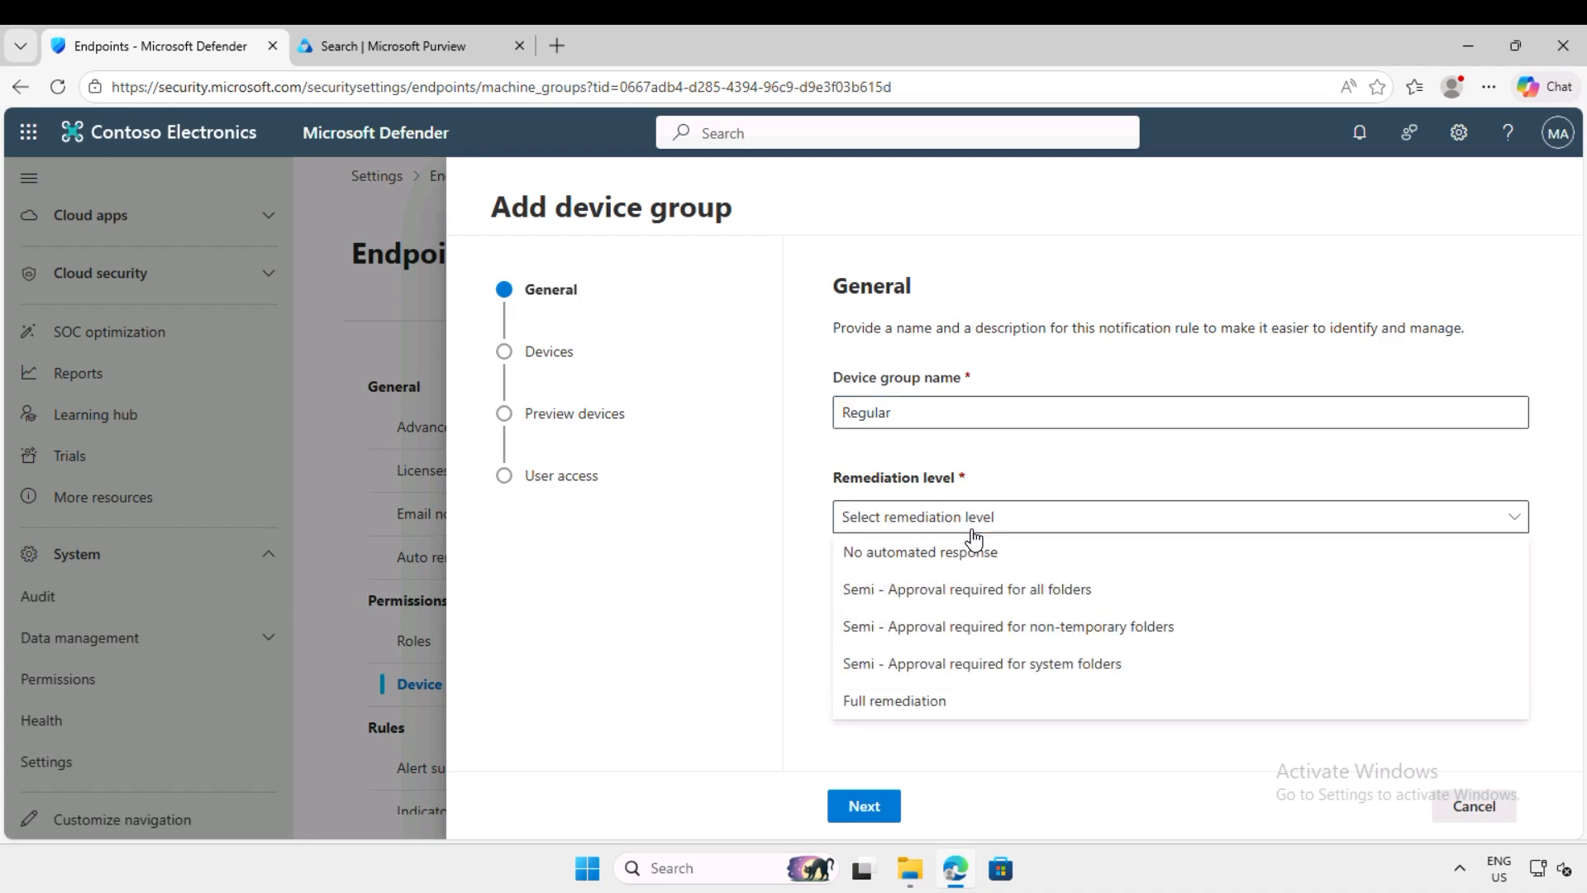
left_click(909, 709)
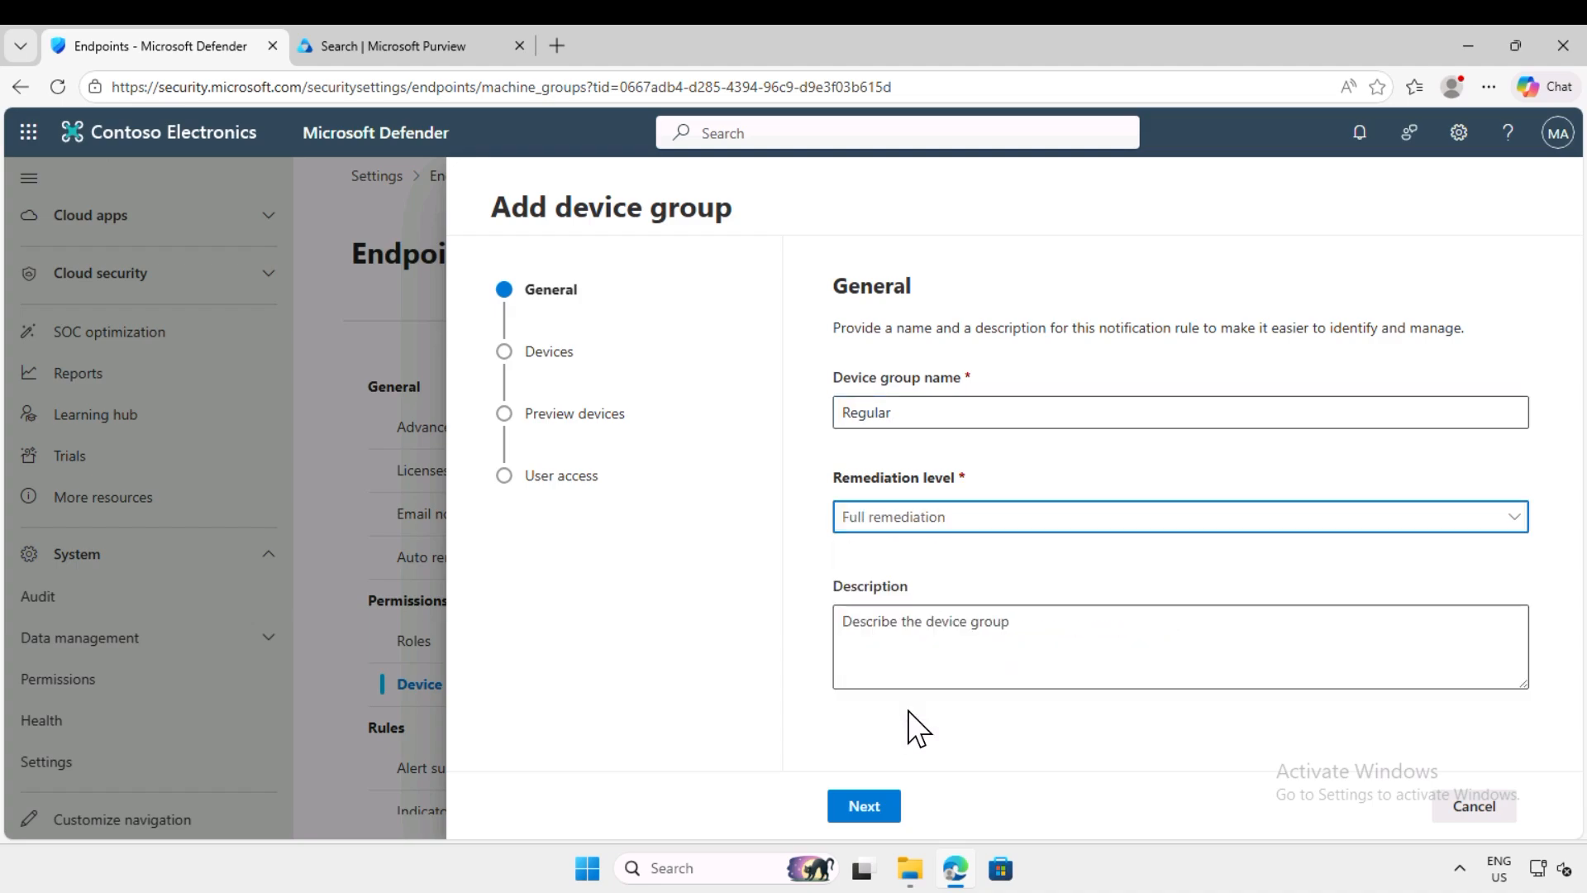
left_click(863, 808)
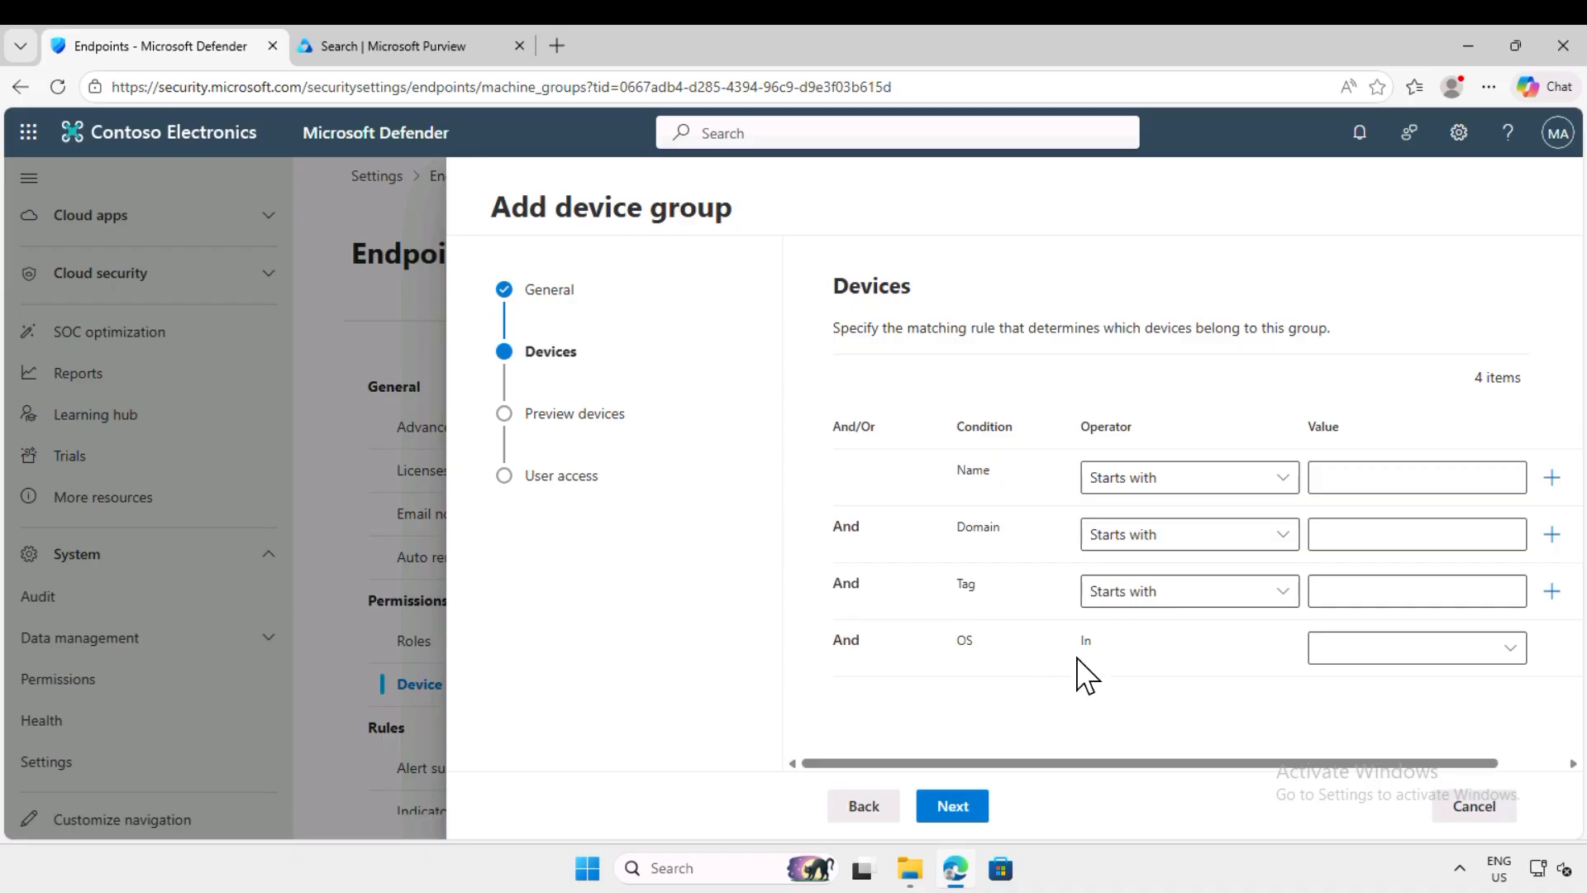
Step: Set the group's matching rule to the Windows 11 operating system and preview the matching devices
left_click(1328, 647)
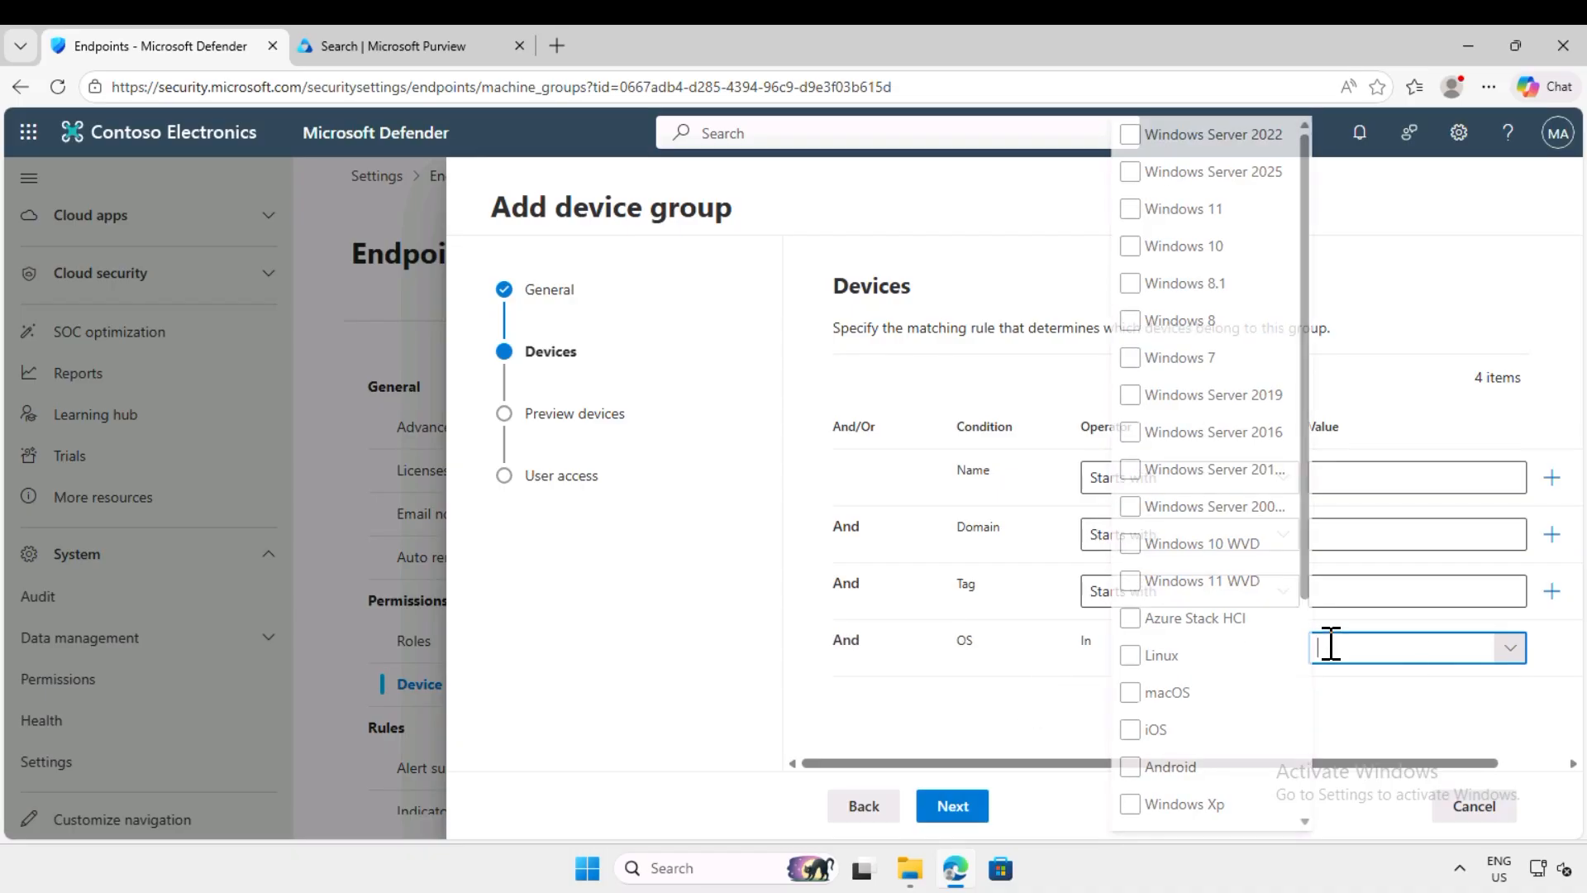
left_click(1125, 208)
left_click(1039, 729)
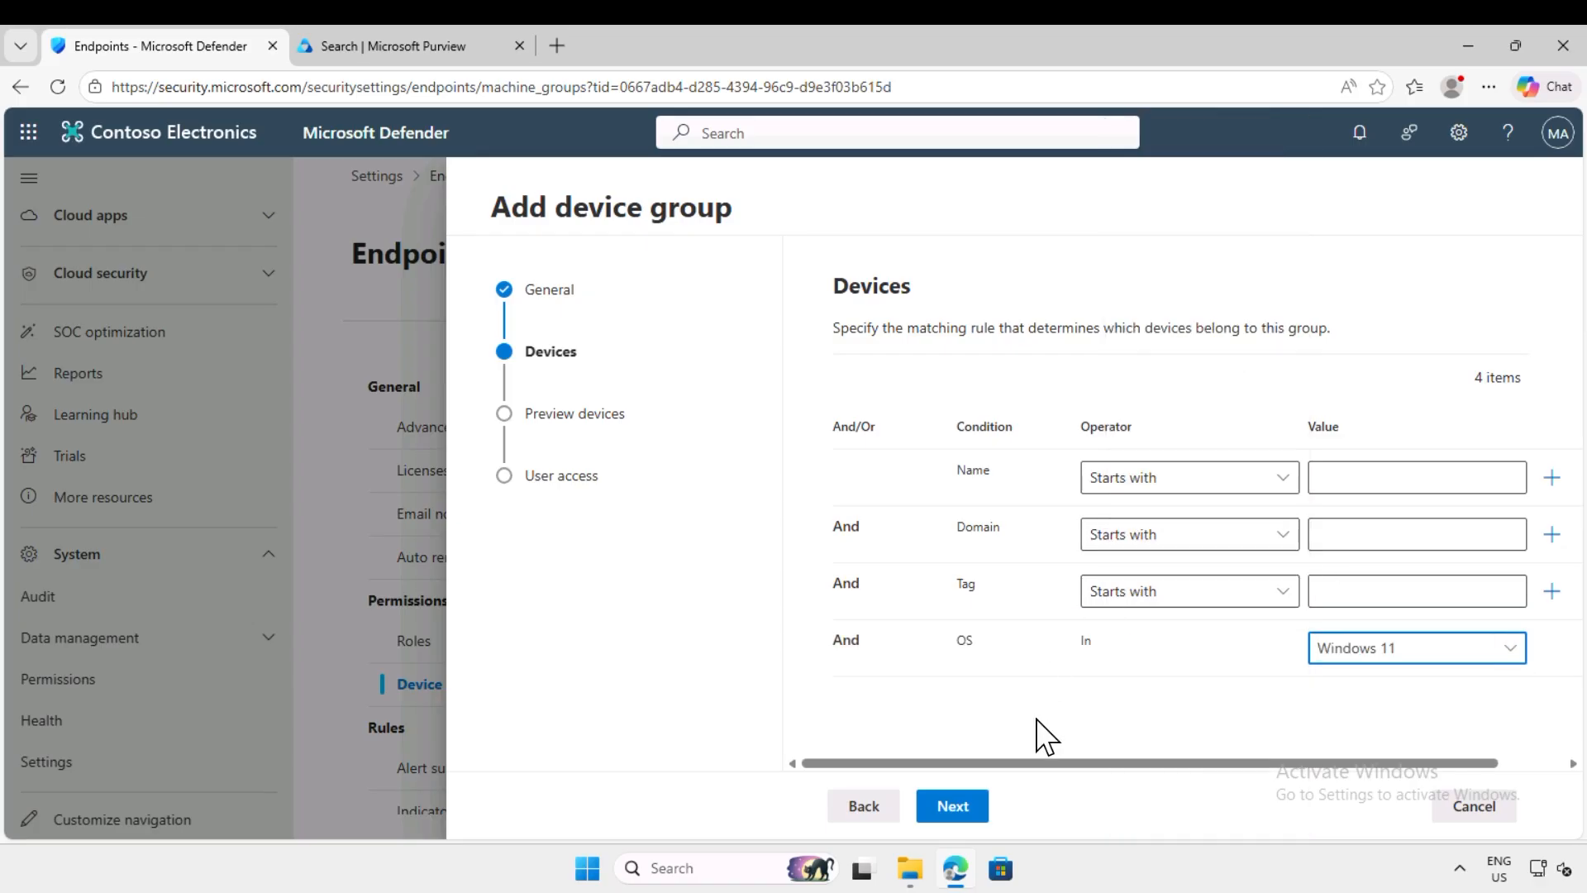
left_click(952, 814)
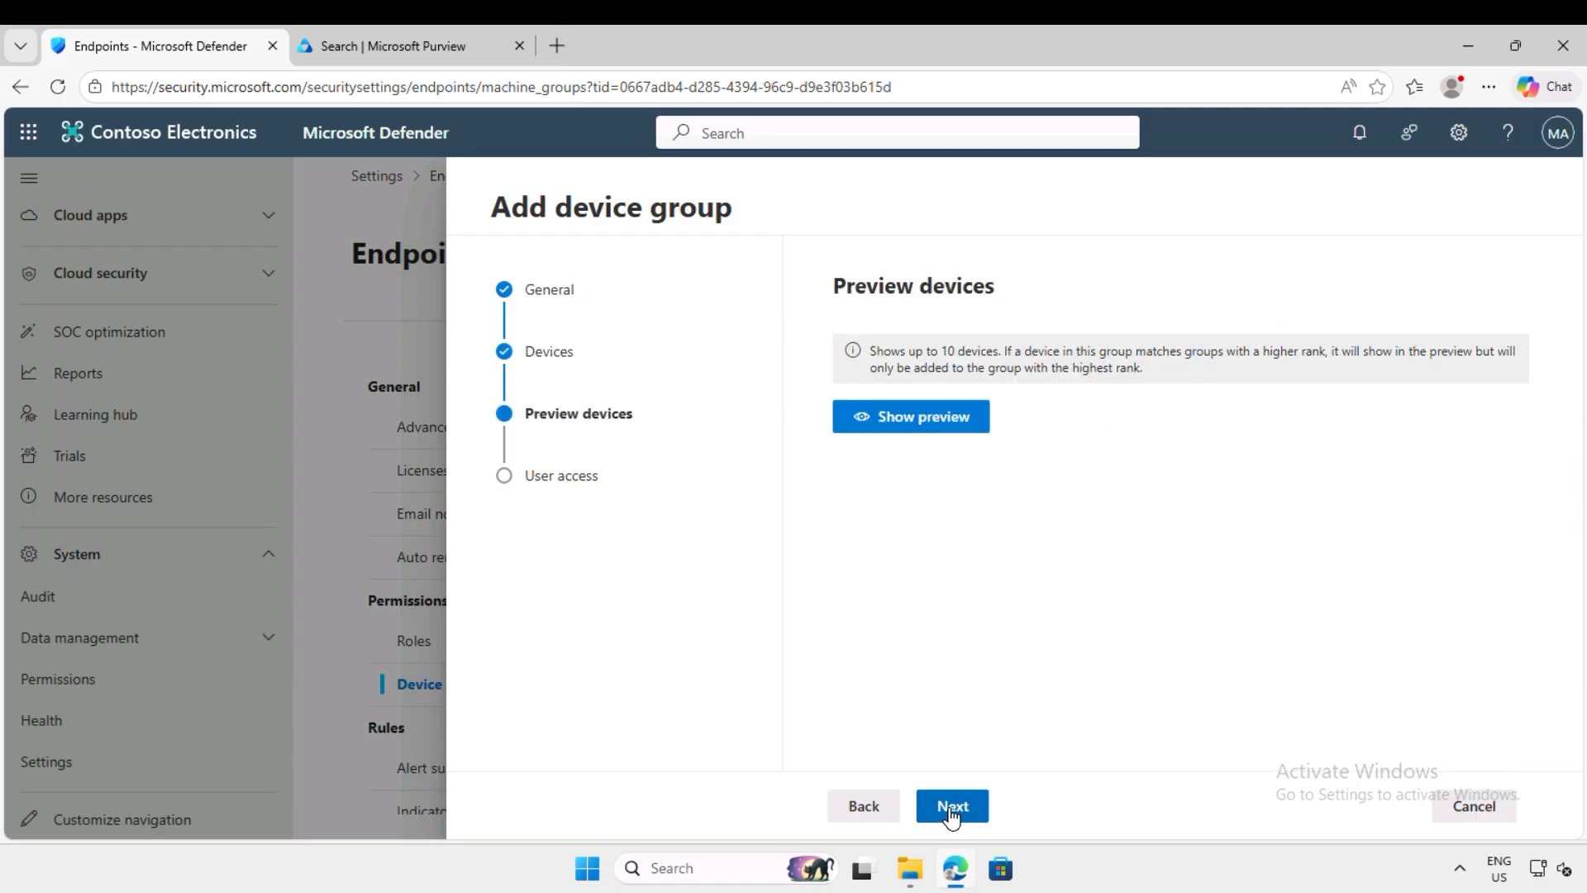
left_click(926, 421)
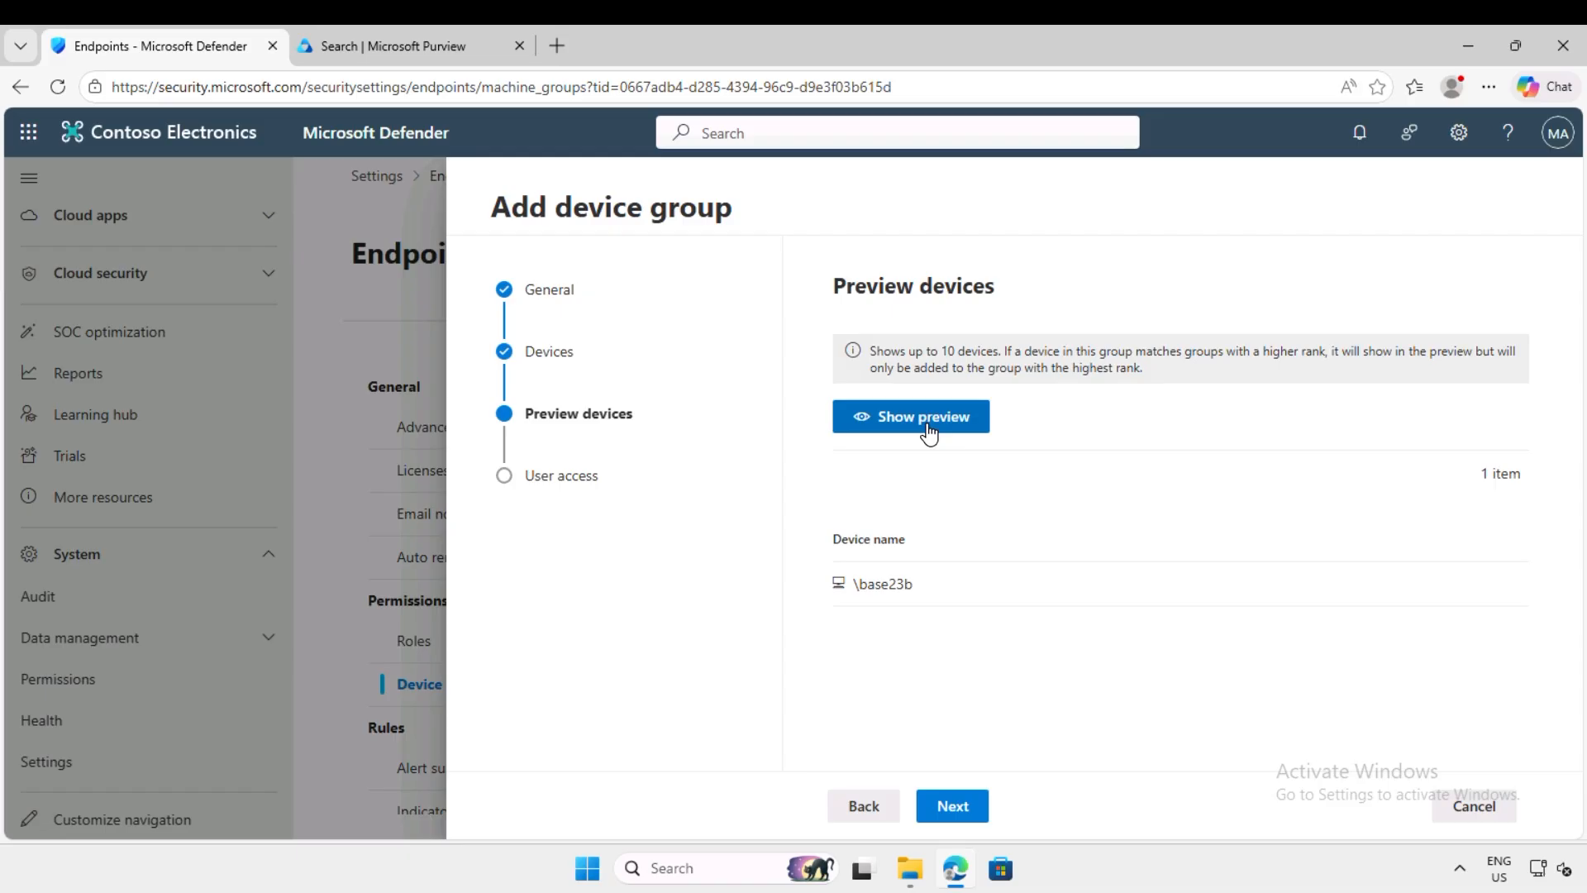
Step: Grant the sg-IT user group access to the Regular device group, submit it and close the wizard
left_click(953, 806)
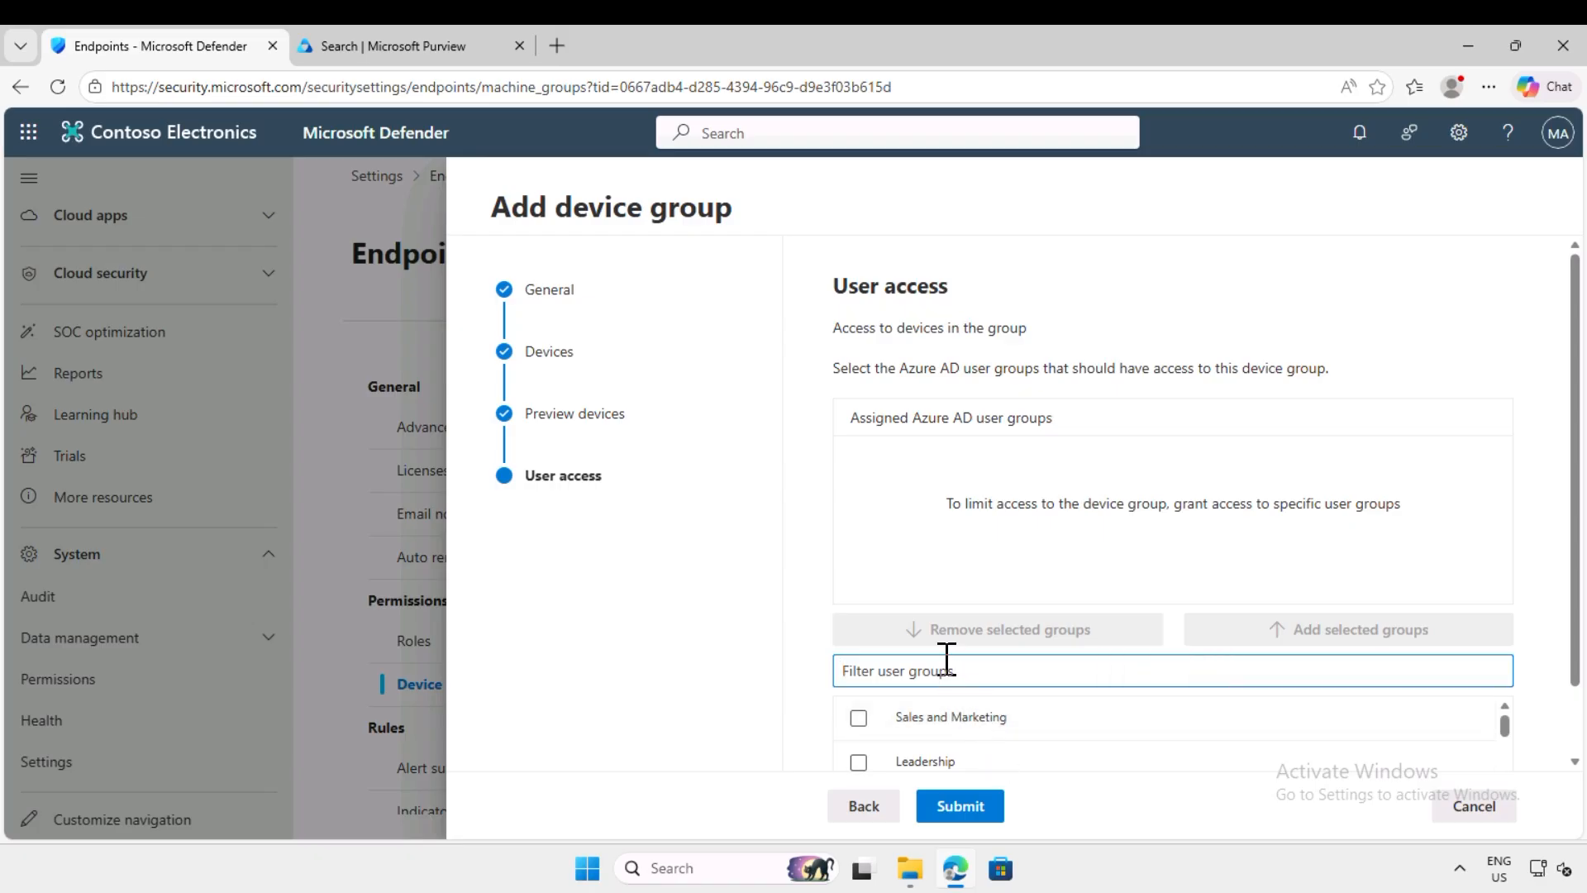
type("sg-it")
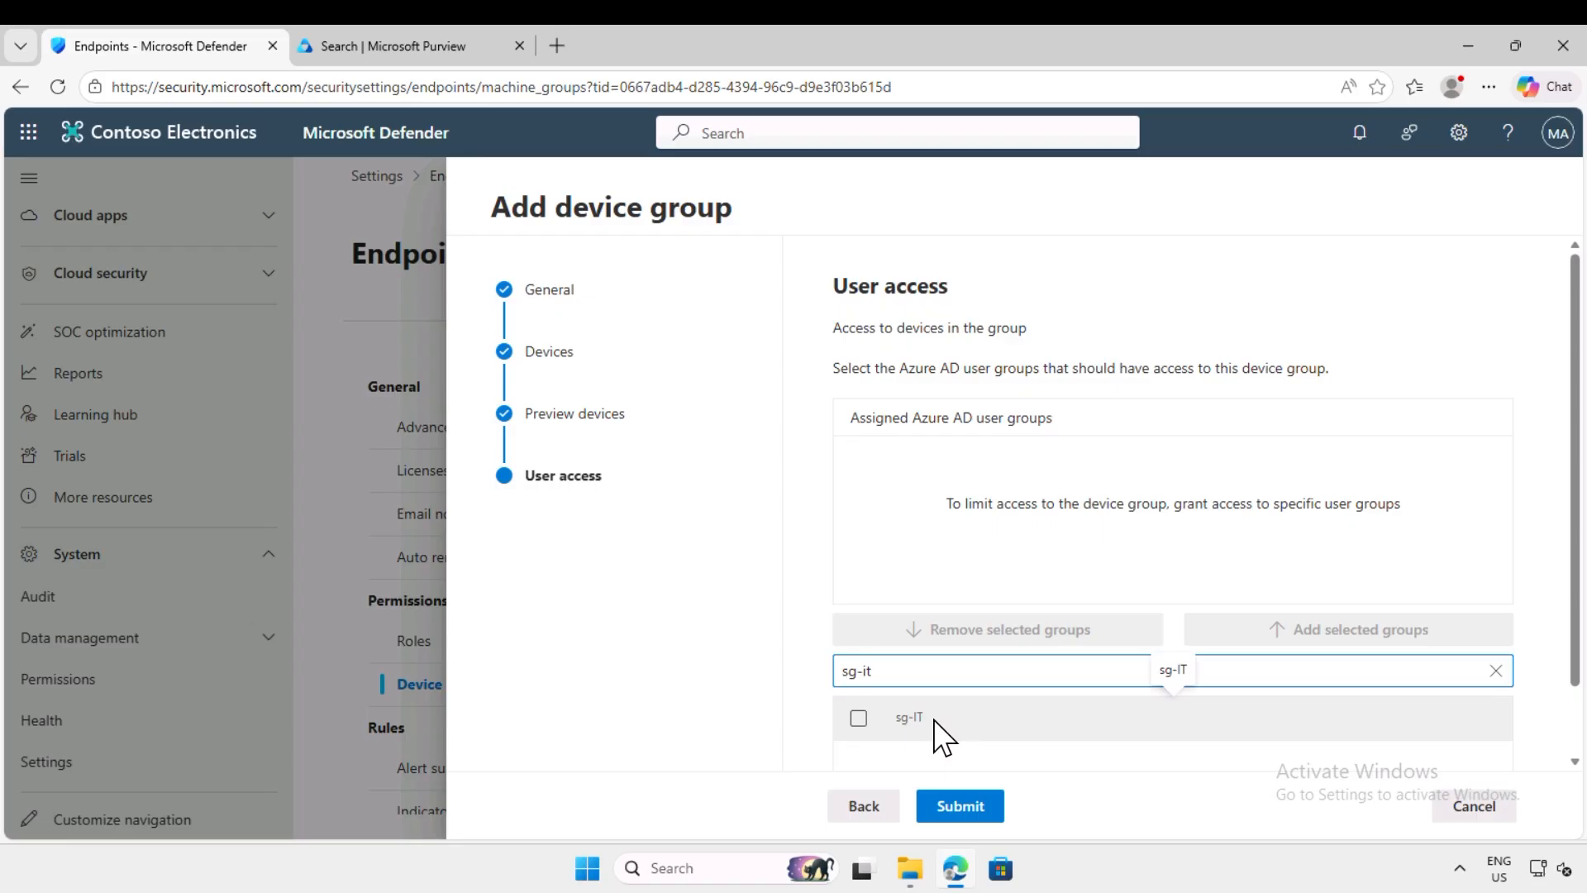
left_click(858, 719)
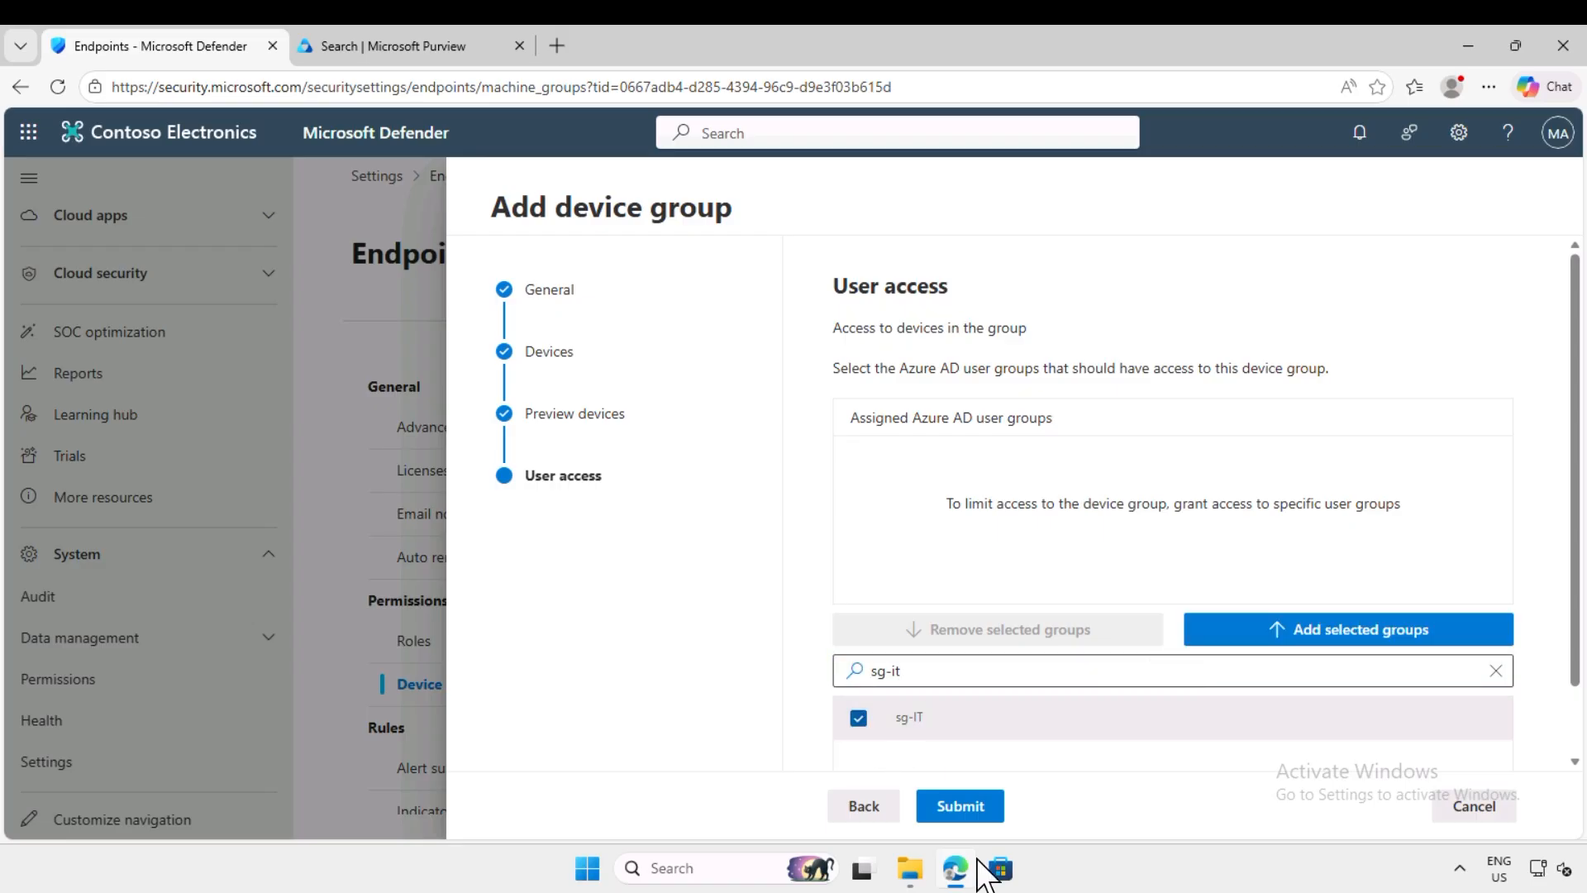
left_click(1299, 635)
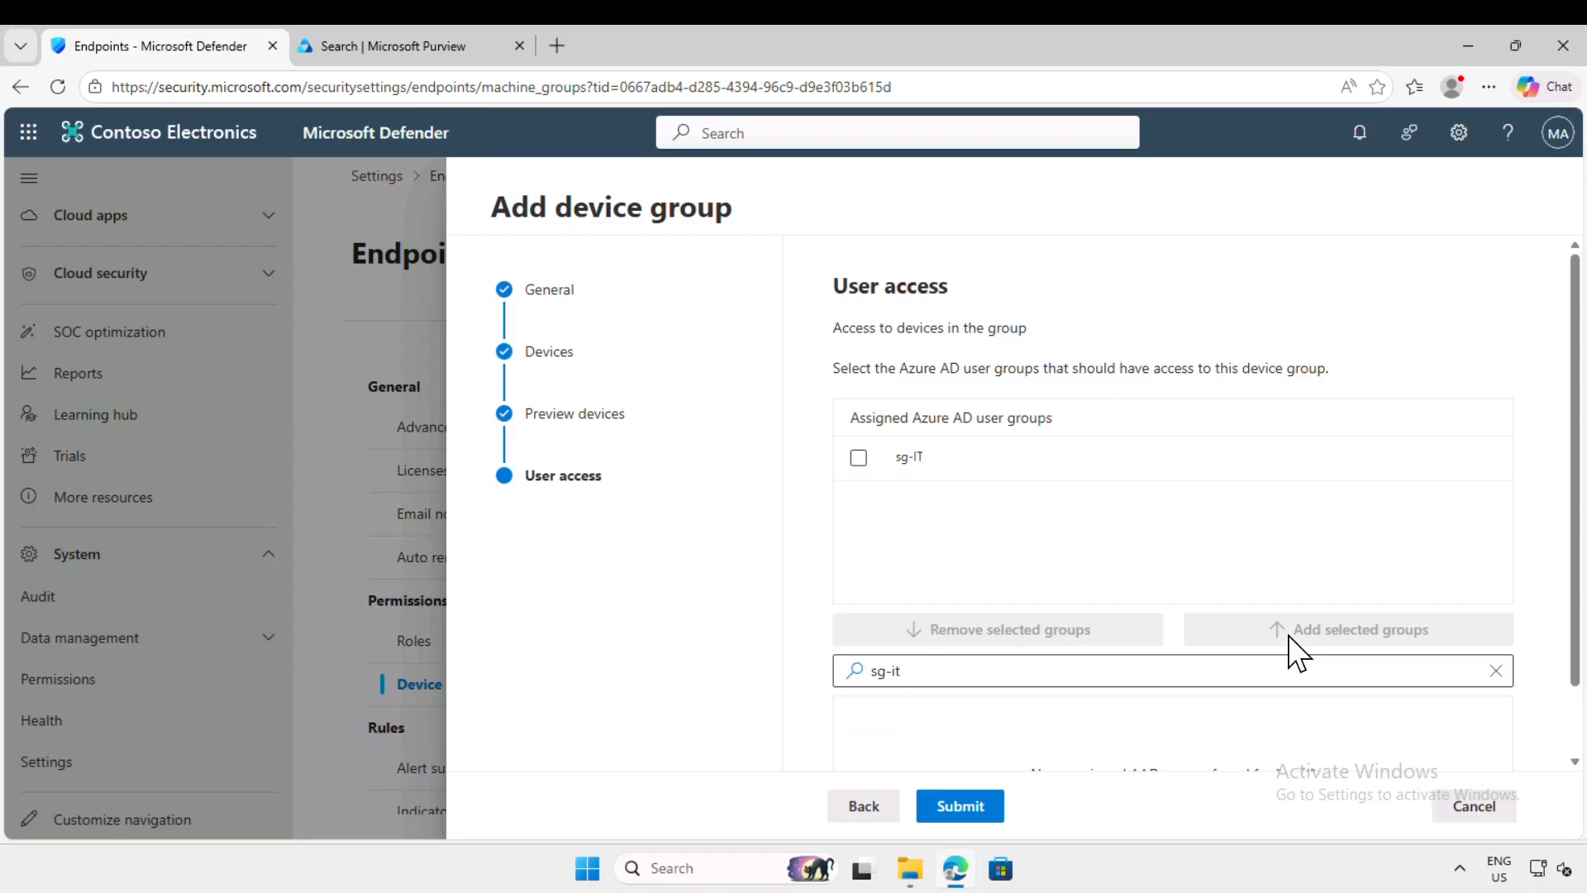
left_click(973, 808)
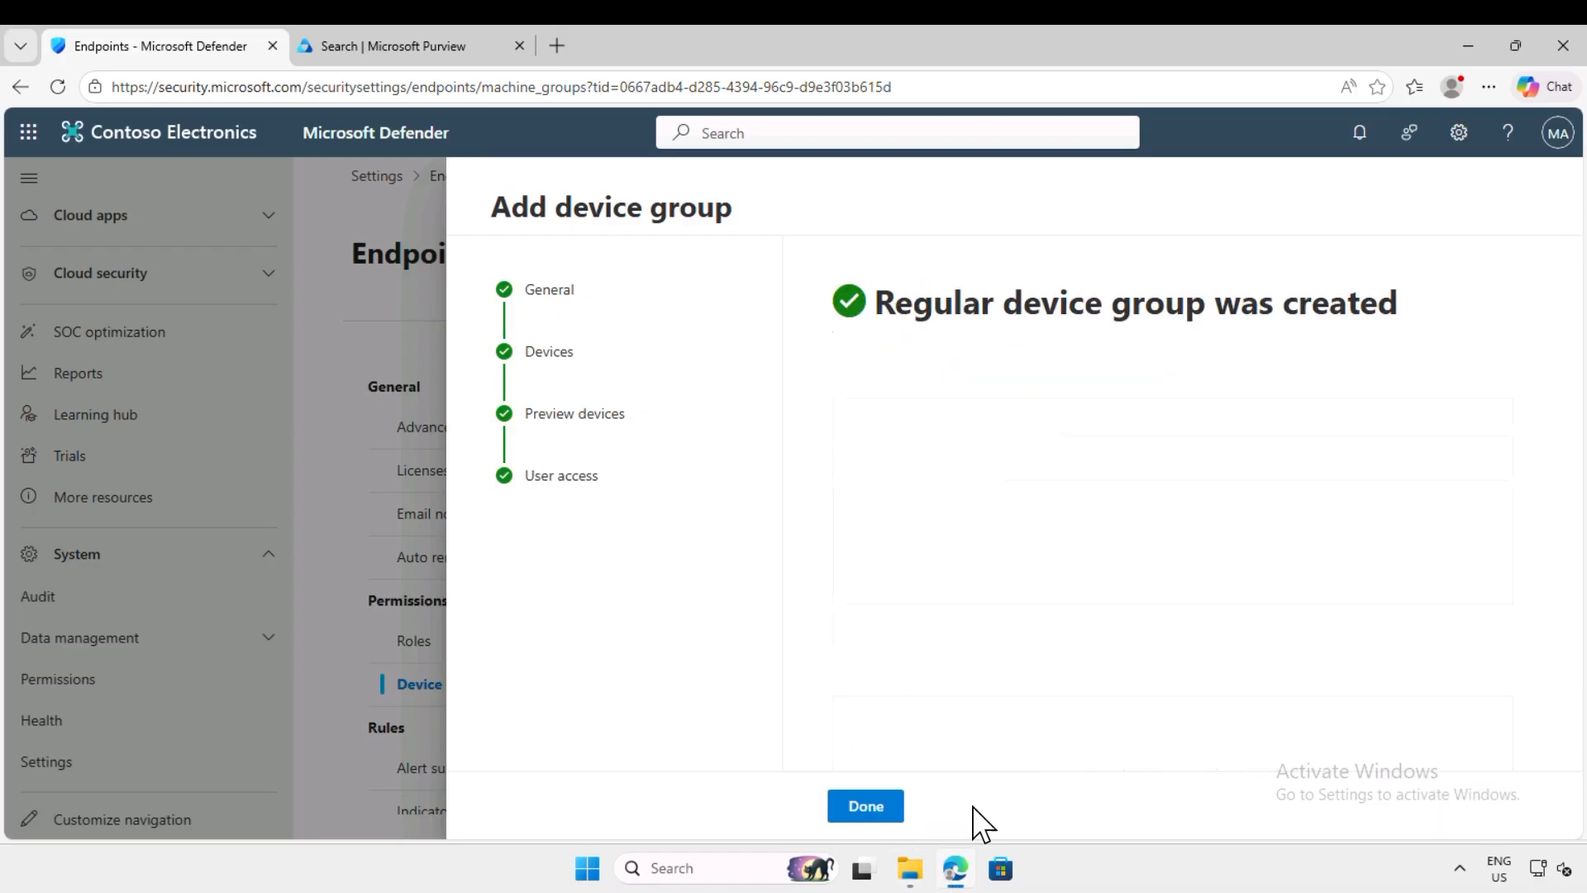
left_click(864, 809)
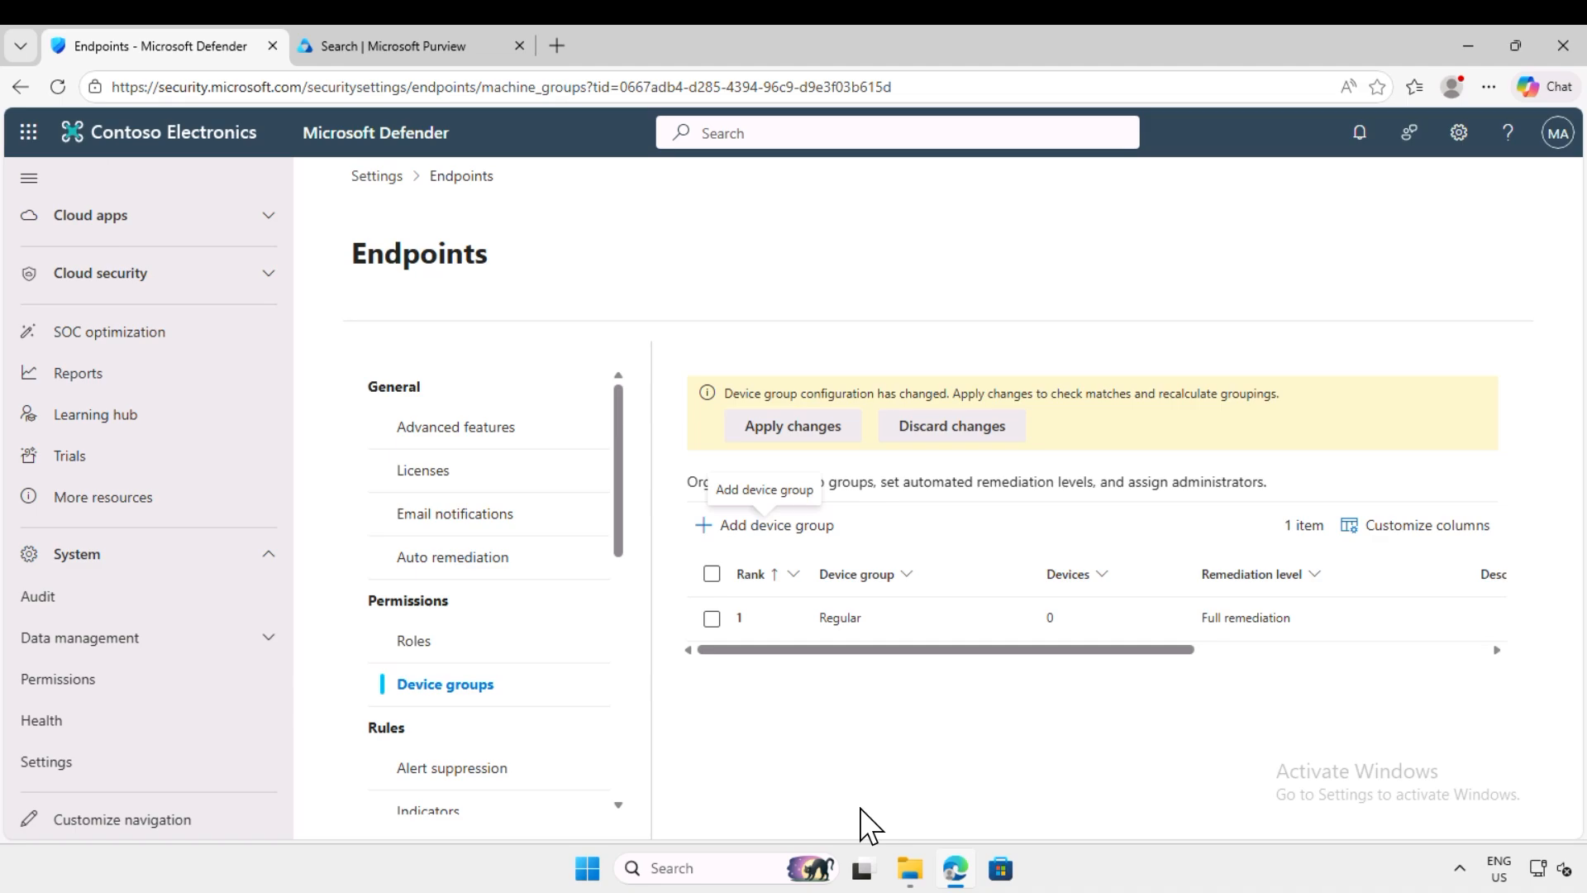